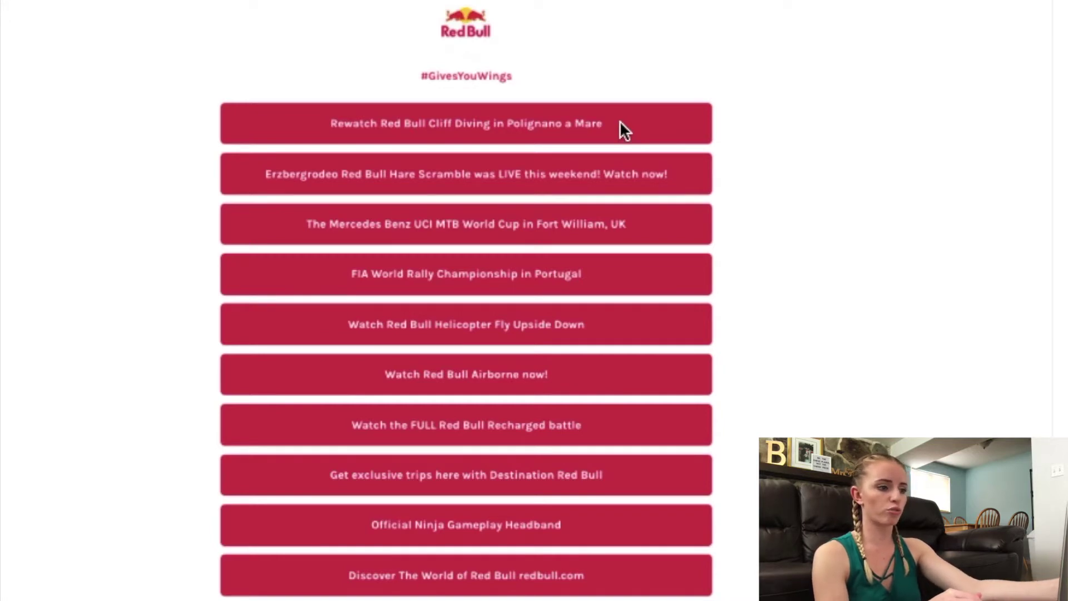
- Examine the sample link pages from Red Bull, Jamie Oliver and Bumble for layout and button ideas
scroll(621, 123, down, 1)
scroll(620, 123, down, 10)
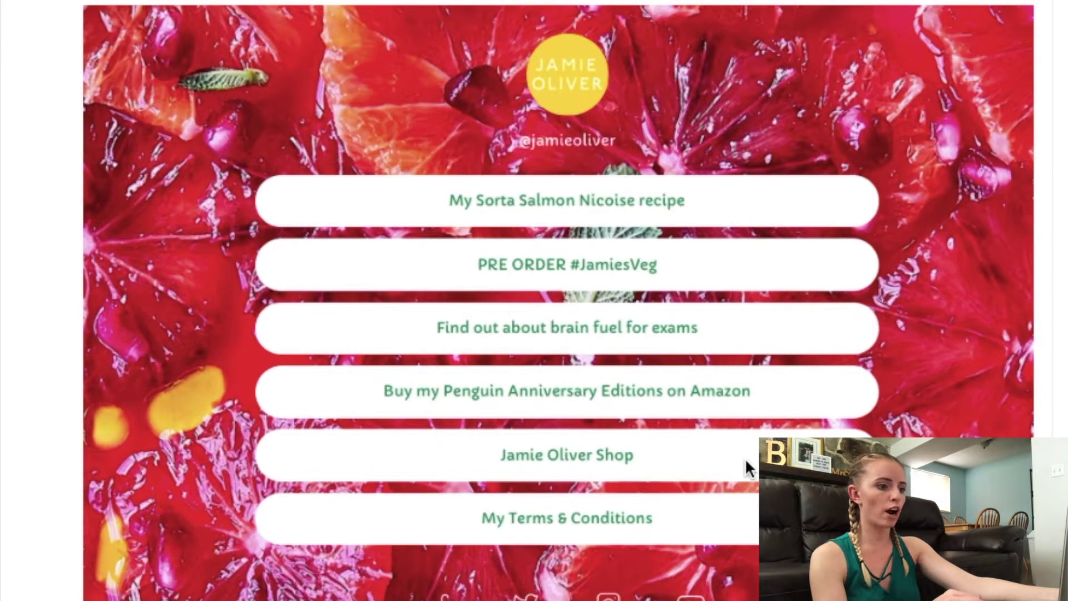
scroll(718, 493, down, 2)
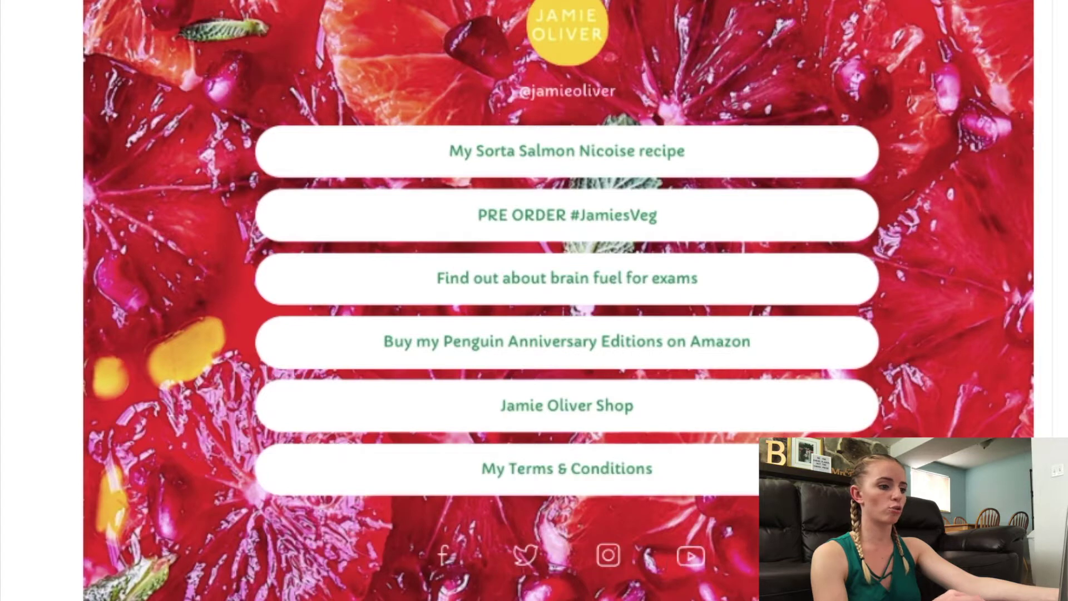
scroll(752, 559, down, 10)
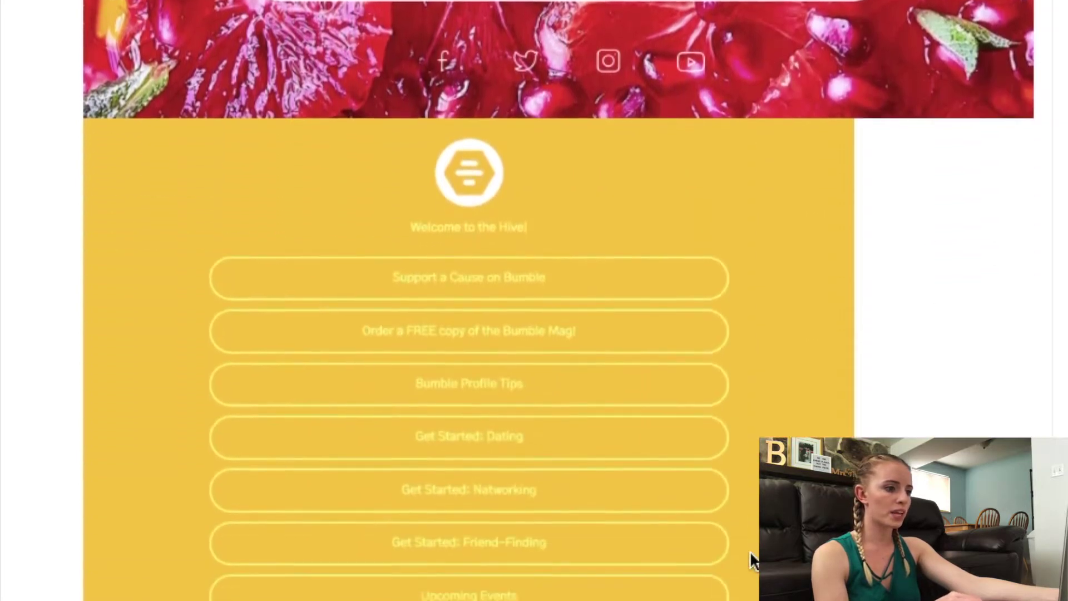
scroll(752, 559, down, 1)
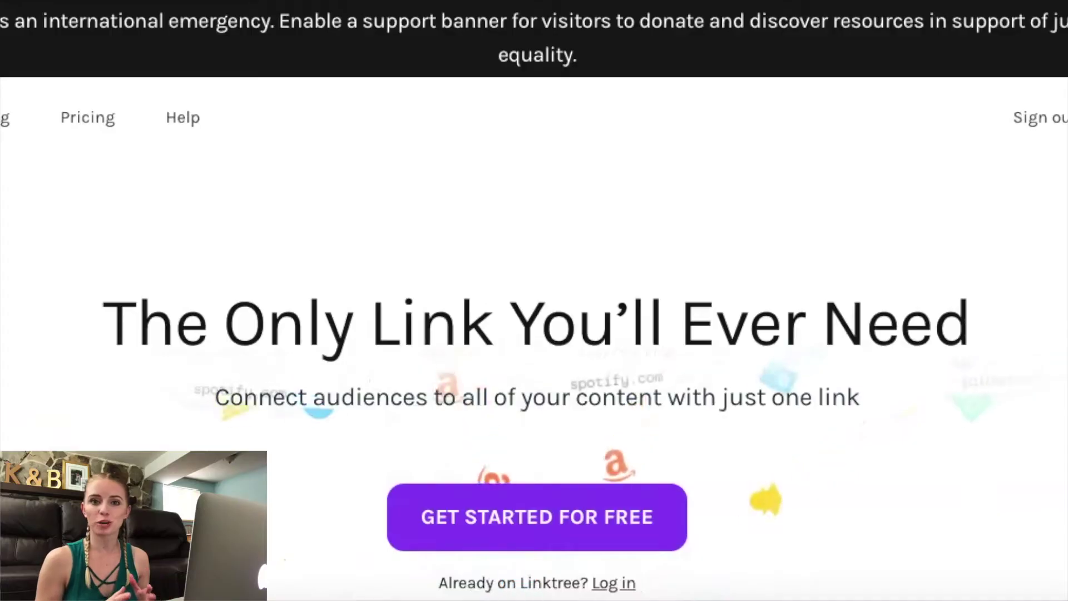
- Look over the Linktree homepage and its phone preview of a link page
scroll(441, 202, down, 5)
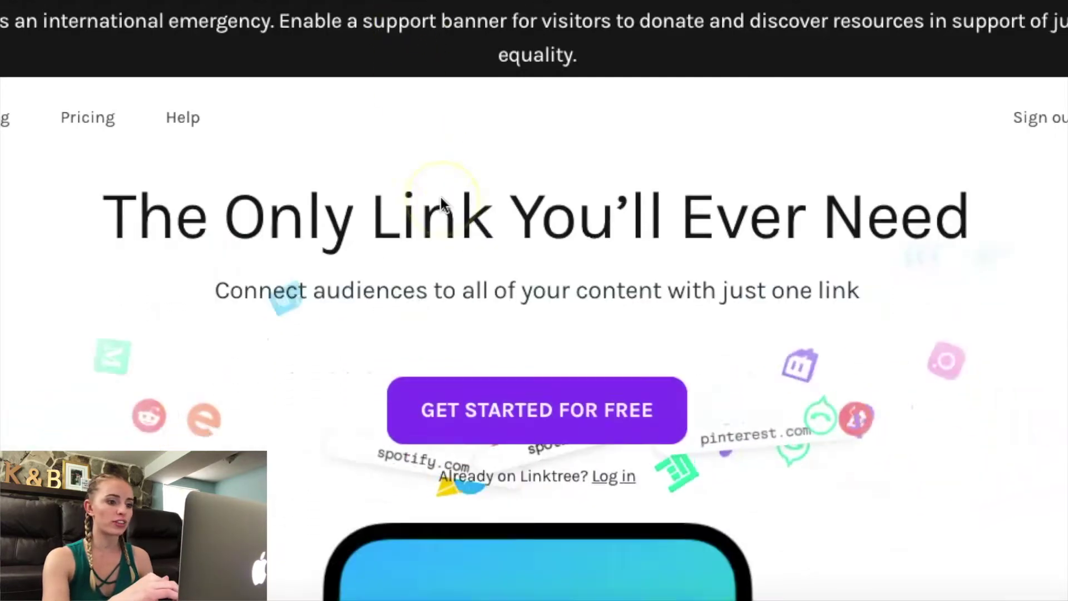
scroll(441, 203, down, 4)
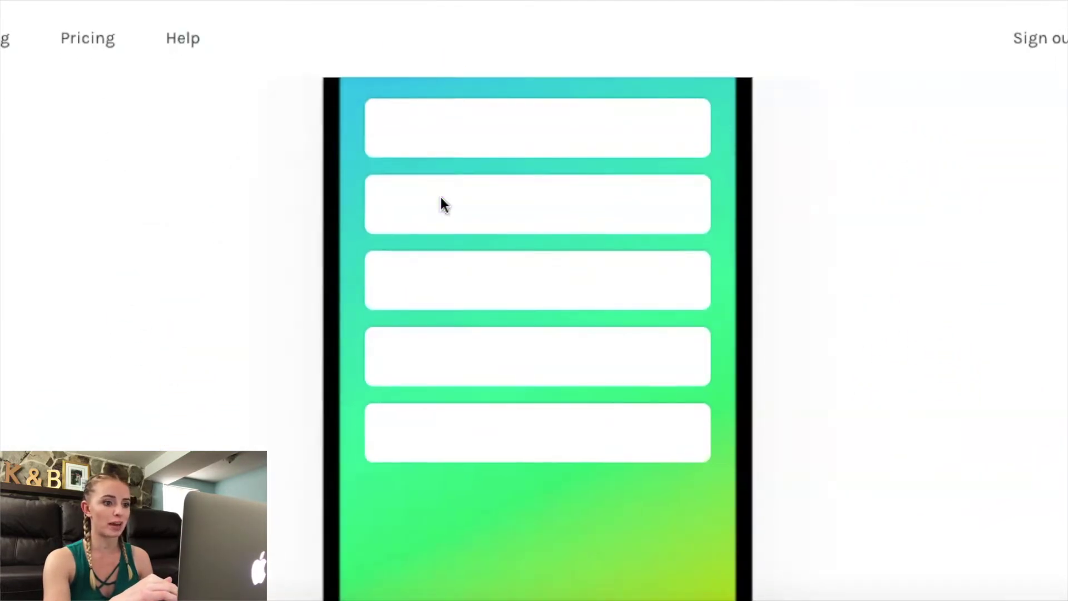
click(440, 228)
scroll(438, 228, up, 10)
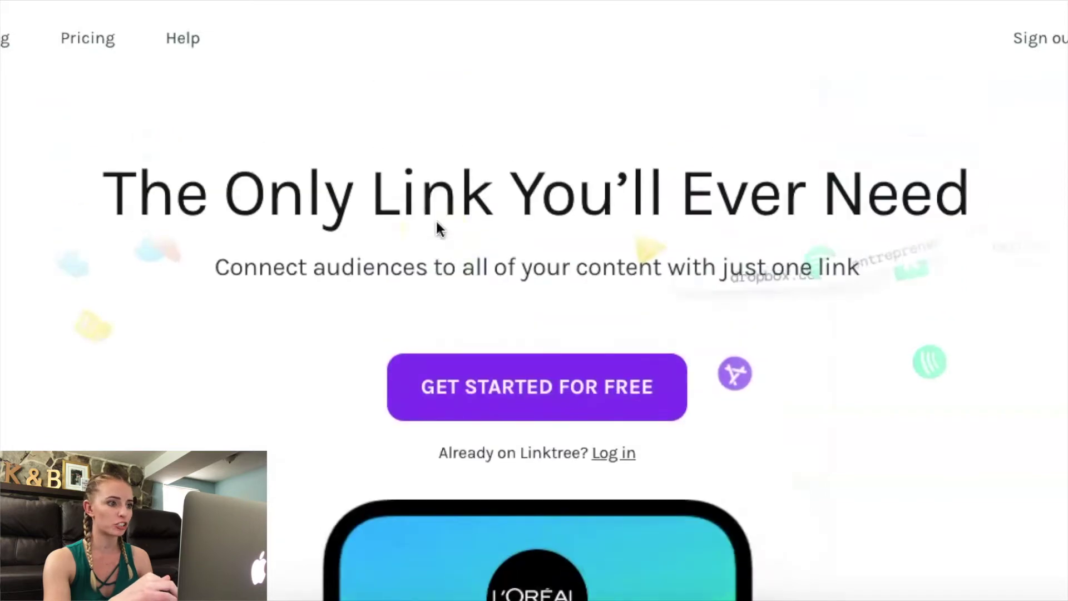
- Compare the PRO and Free plans on the pricing page, covering link features, the commerce suite and analytics
click(79, 129)
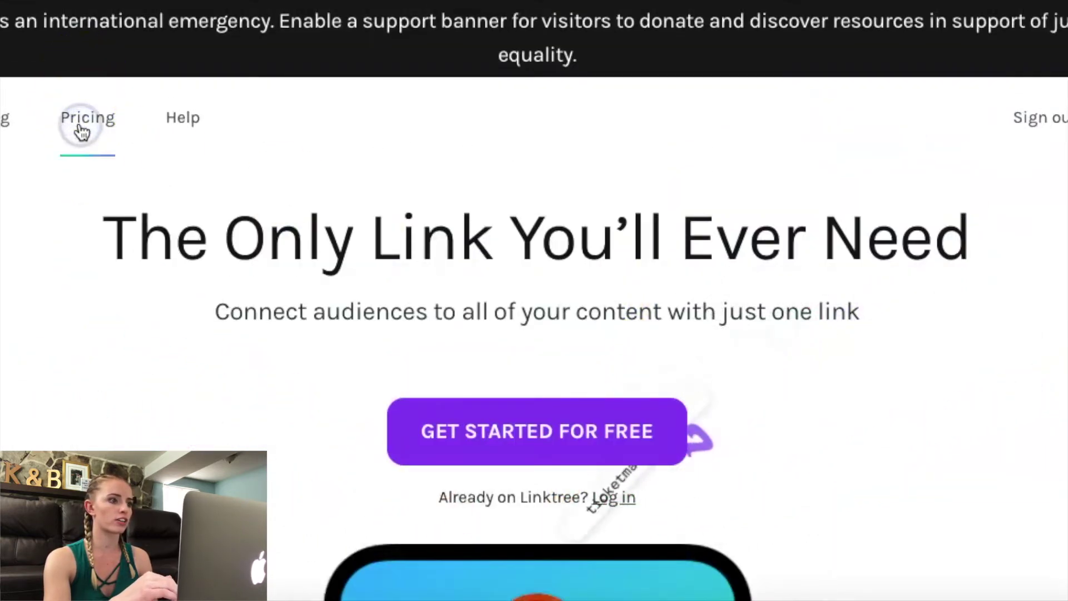
click(780, 235)
scroll(782, 236, down, 2)
click(1009, 260)
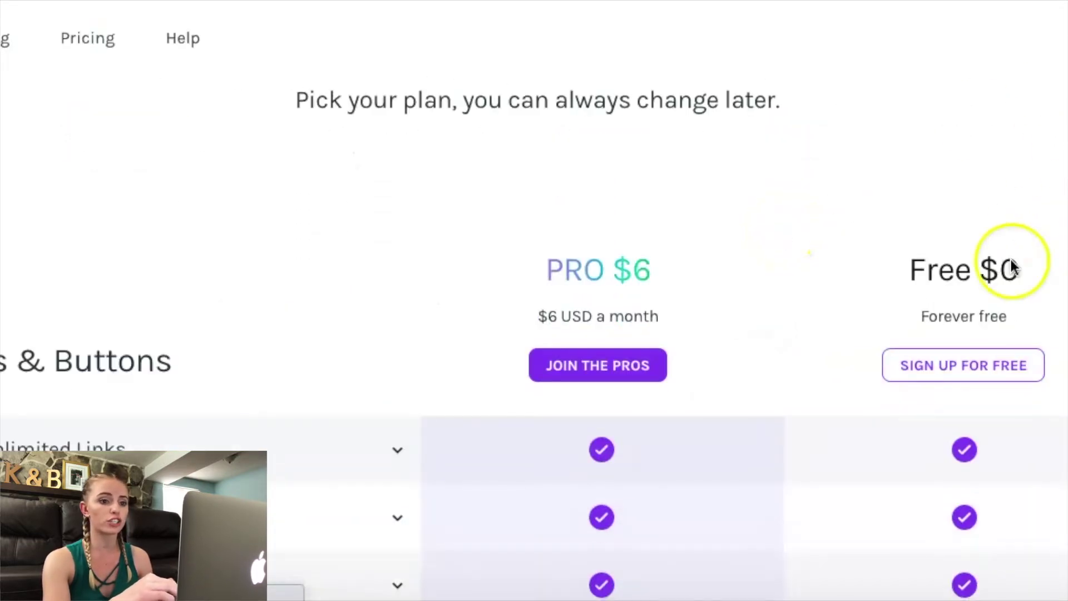
scroll(534, 334, down, 3)
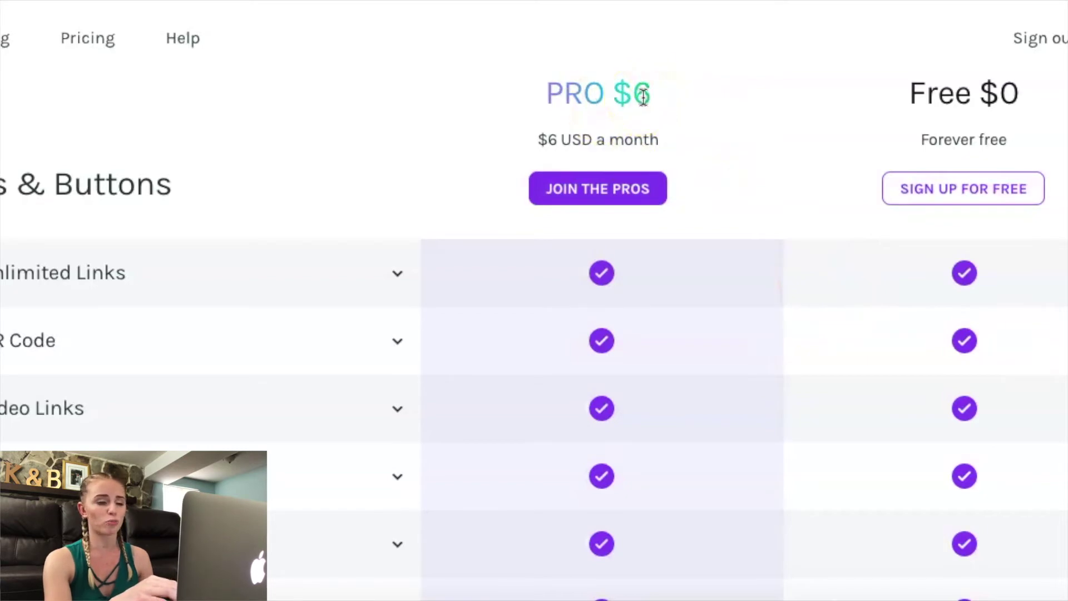
scroll(643, 98, down, 1)
scroll(643, 98, up, 5)
scroll(644, 107, down, 5)
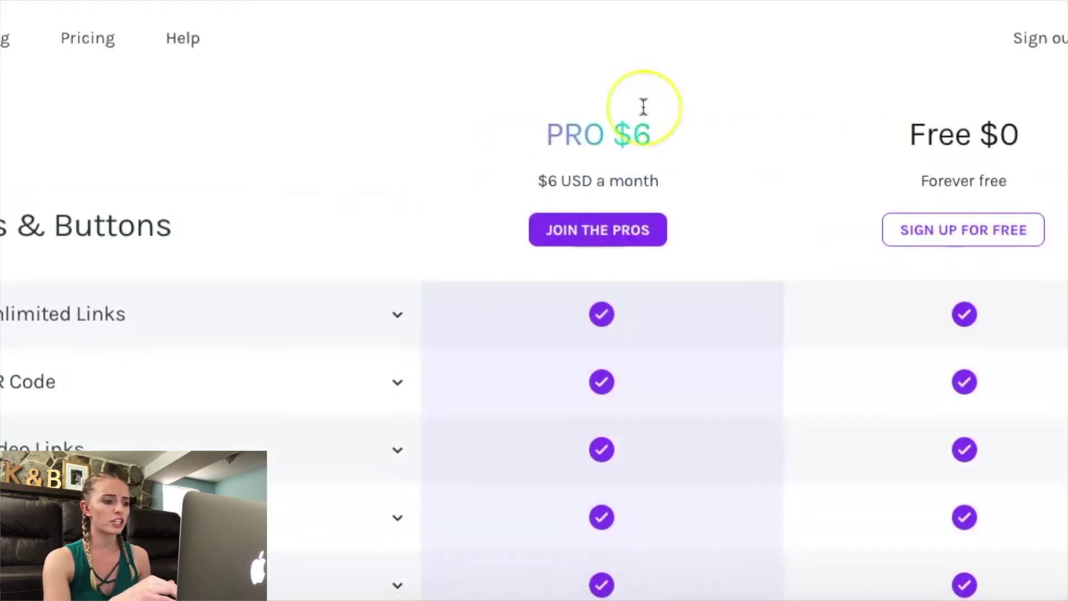
scroll(644, 107, down, 10)
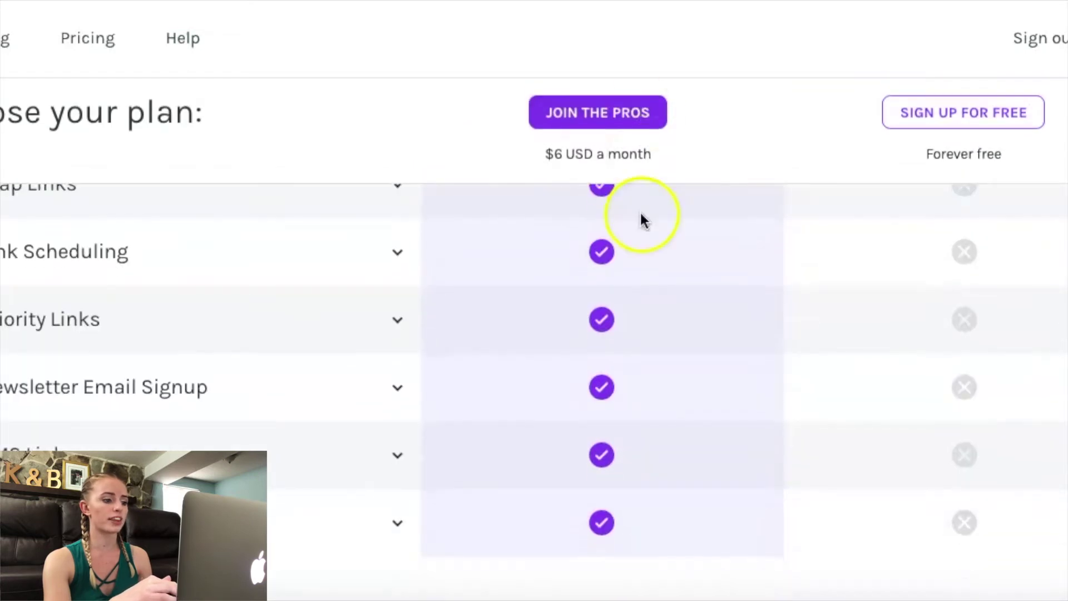
scroll(642, 220, down, 10)
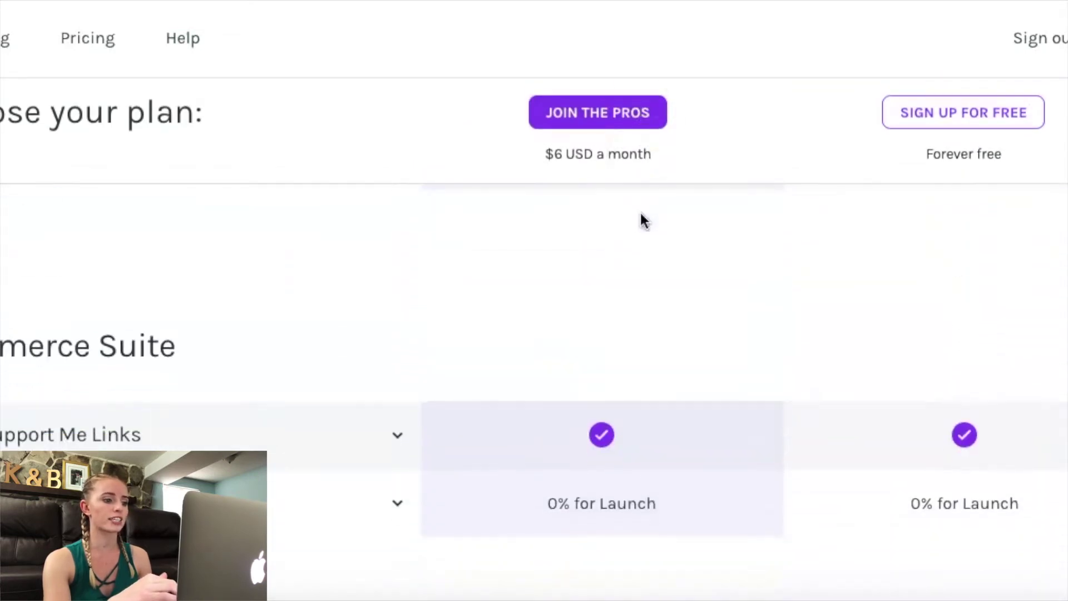
scroll(641, 214, down, 3)
click(626, 219)
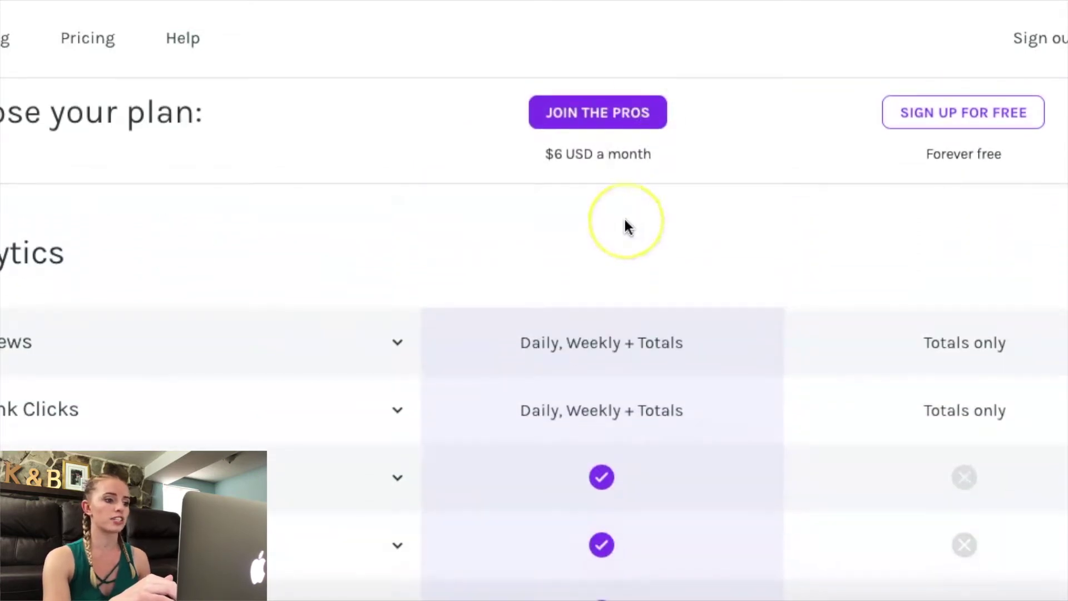
scroll(627, 226, down, 6)
click(618, 493)
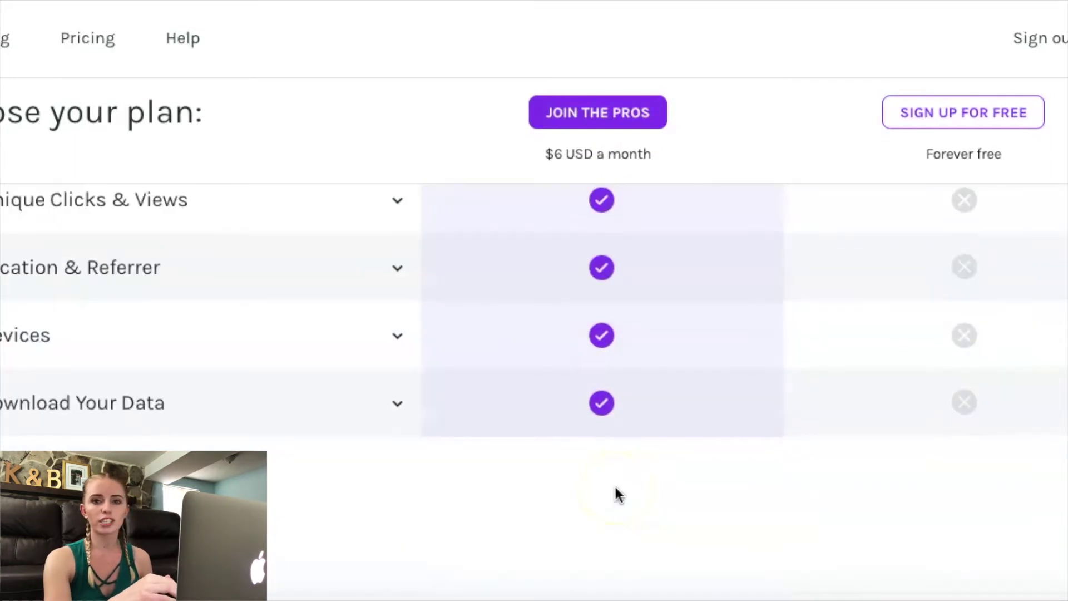
scroll(616, 493, down, 8)
scroll(615, 494, up, 2)
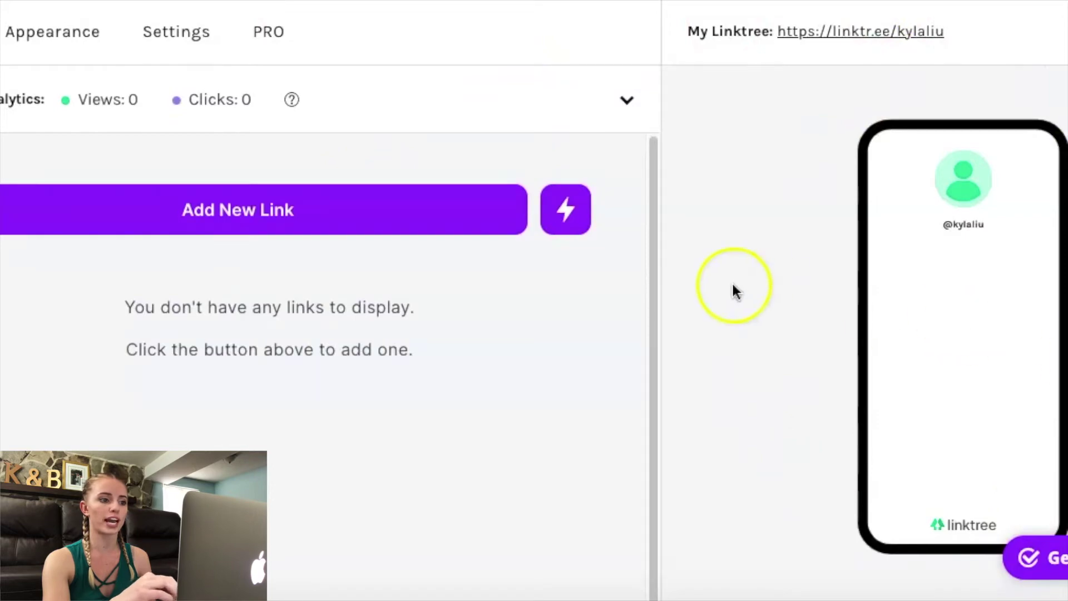
- Add a new link titled "CHECK OUT MY WEBSITE!" and enter the personal website's page address as its URL
click(298, 236)
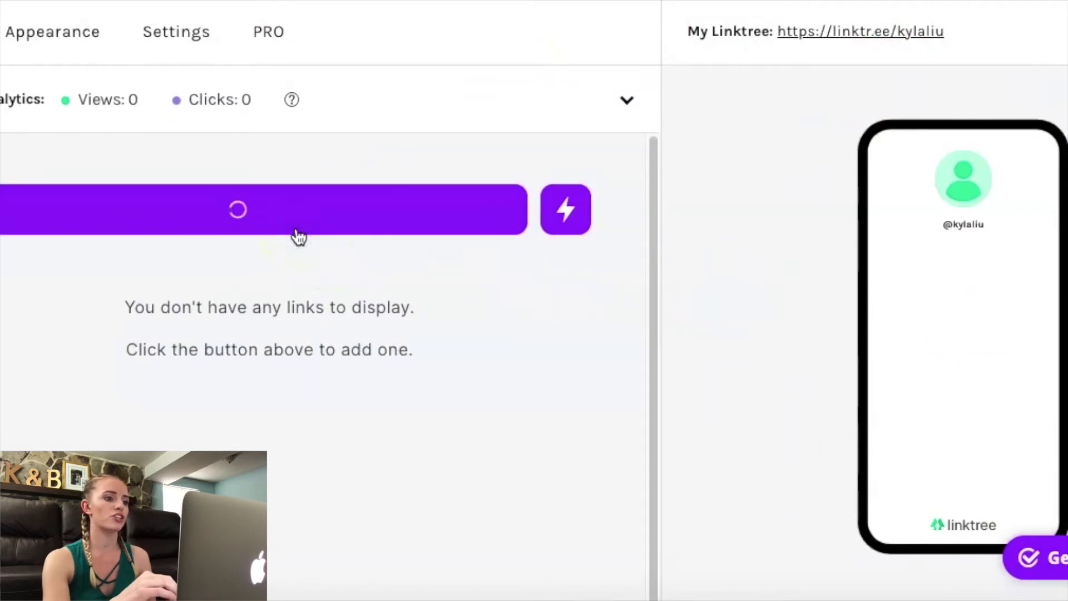
click(22, 324)
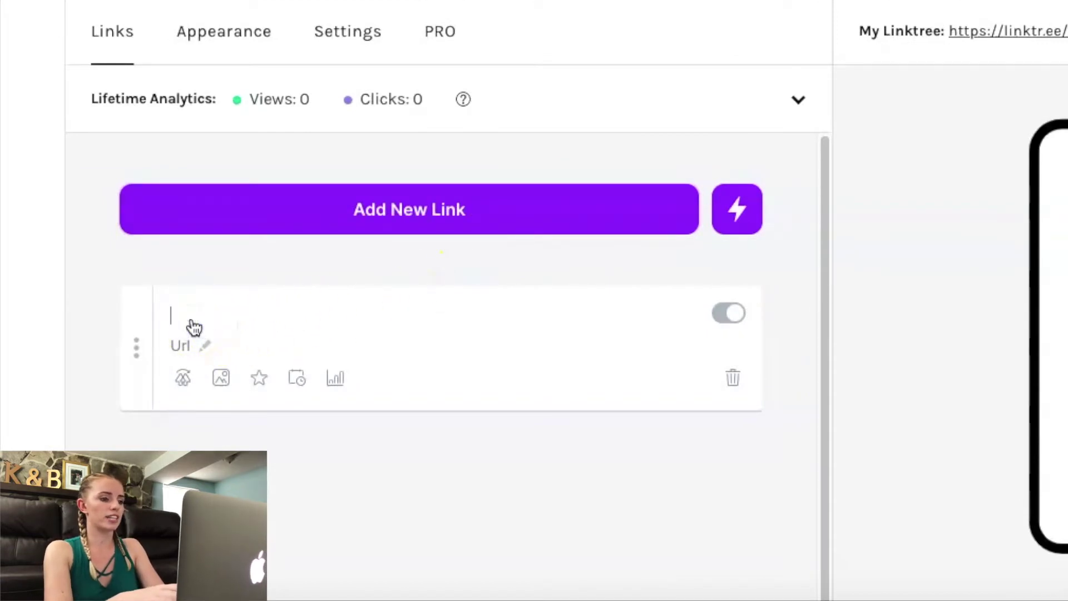
text(CHECK OUT M)
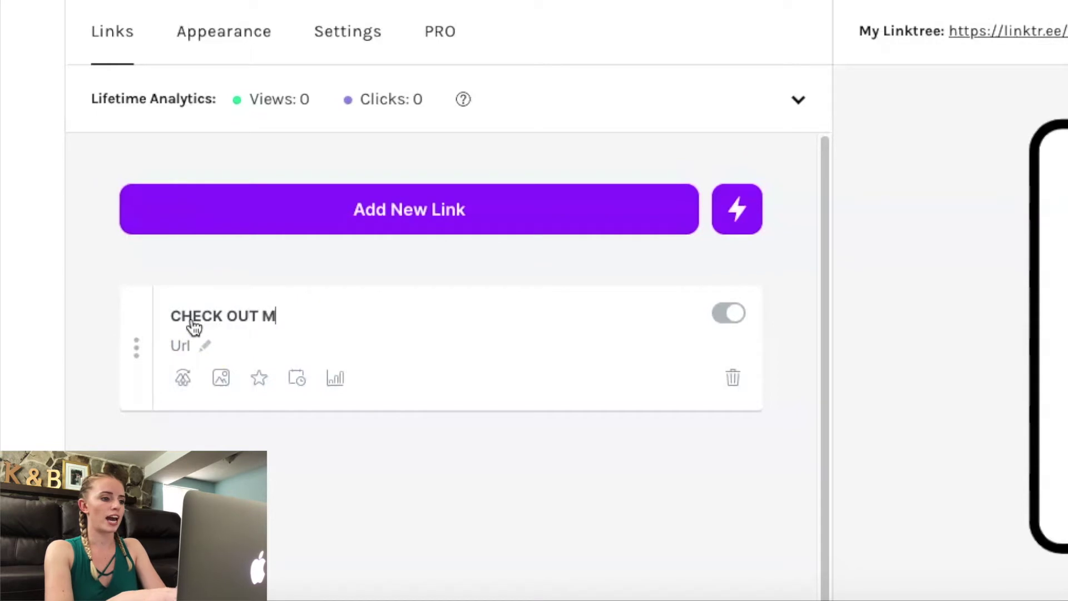
text(Y WEBSITE!)
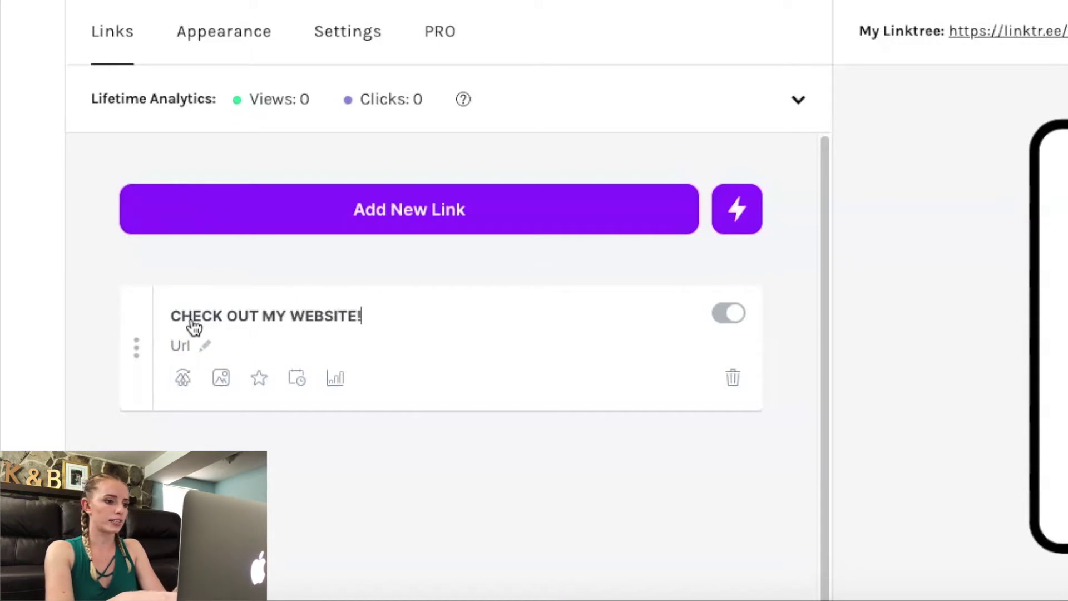
click(209, 345)
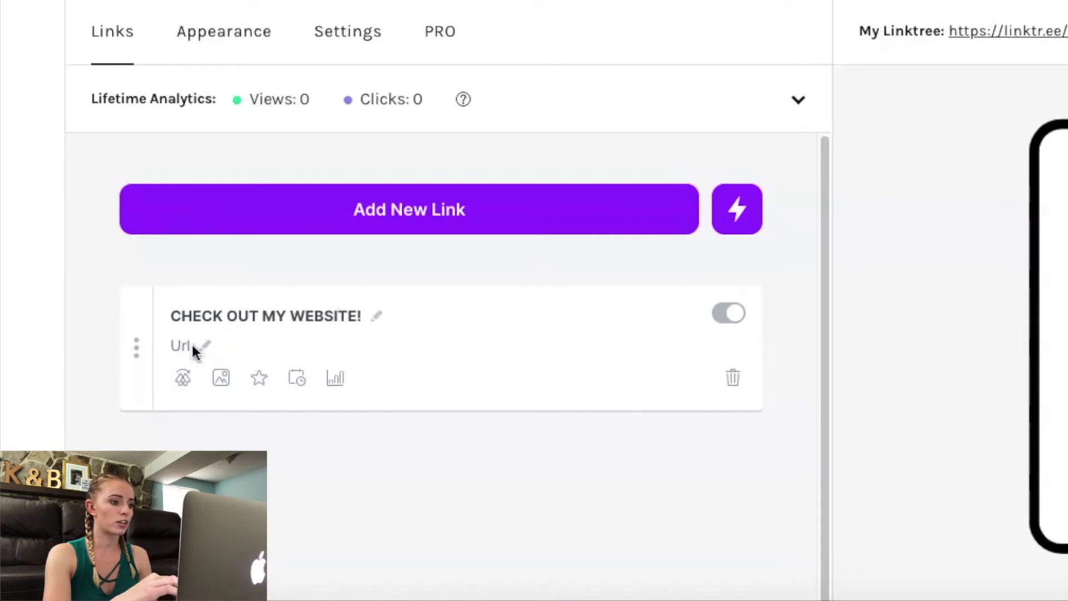
click(187, 347)
text(https://kylaliu.com/ofa62xha795)
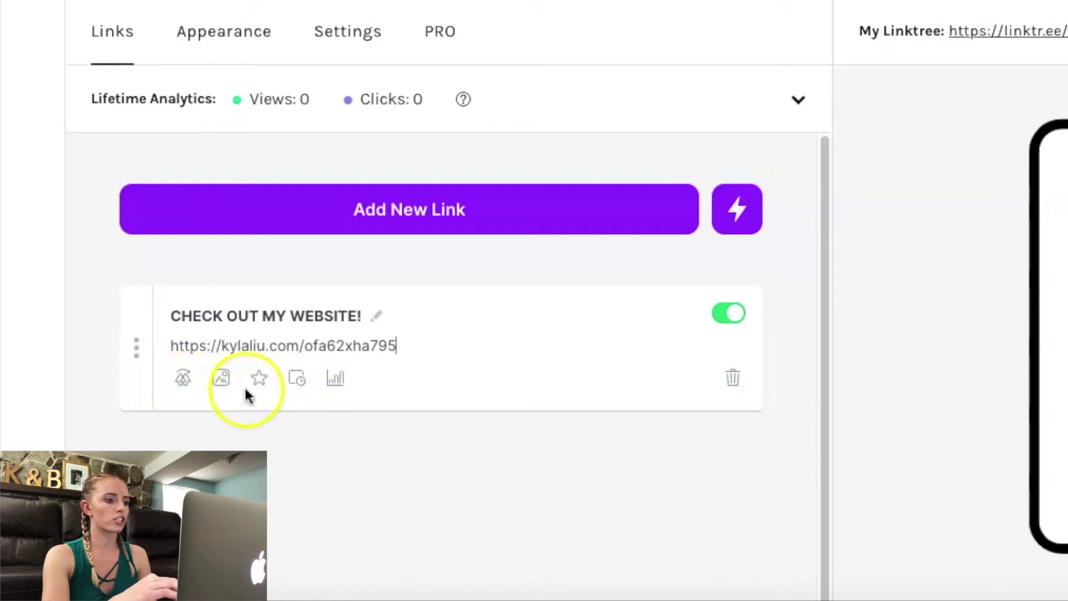
- Give the website link an alien thumbnail from the built-in icon library
click(220, 382)
click(285, 506)
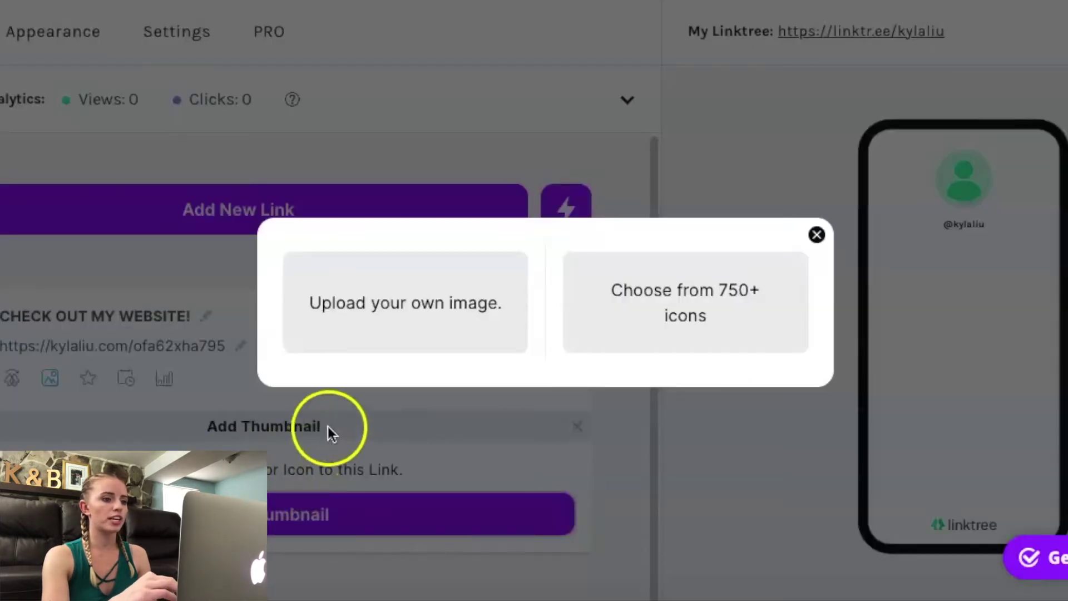
click(675, 318)
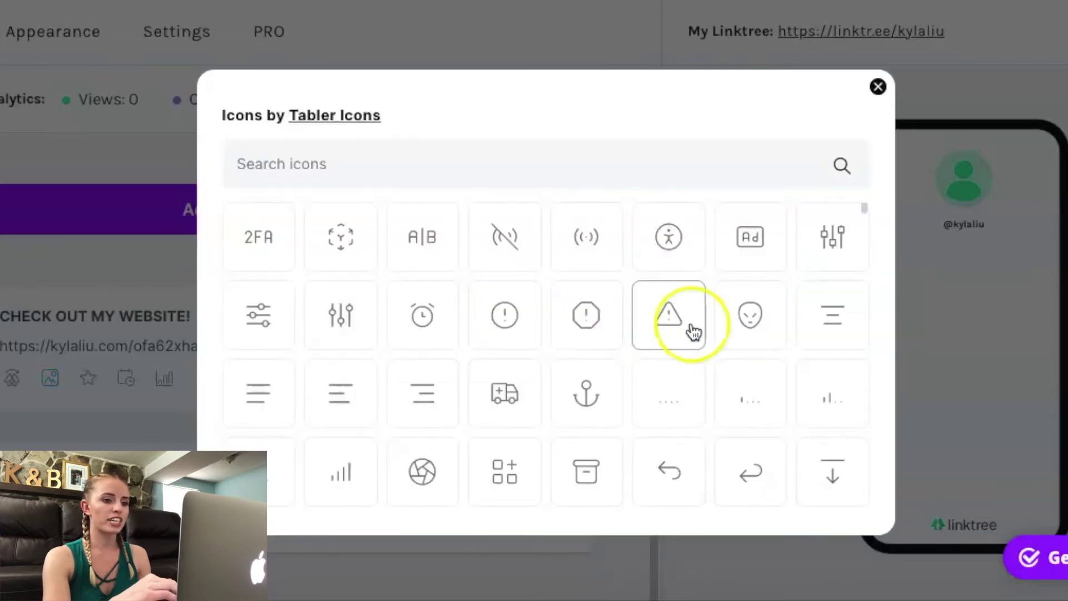
click(768, 331)
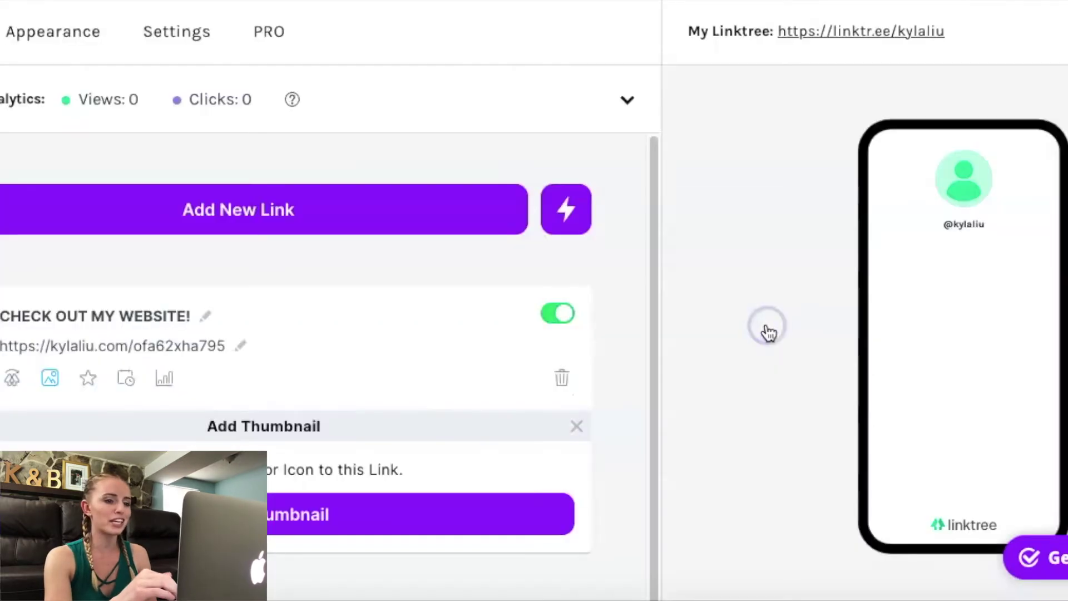
click(477, 409)
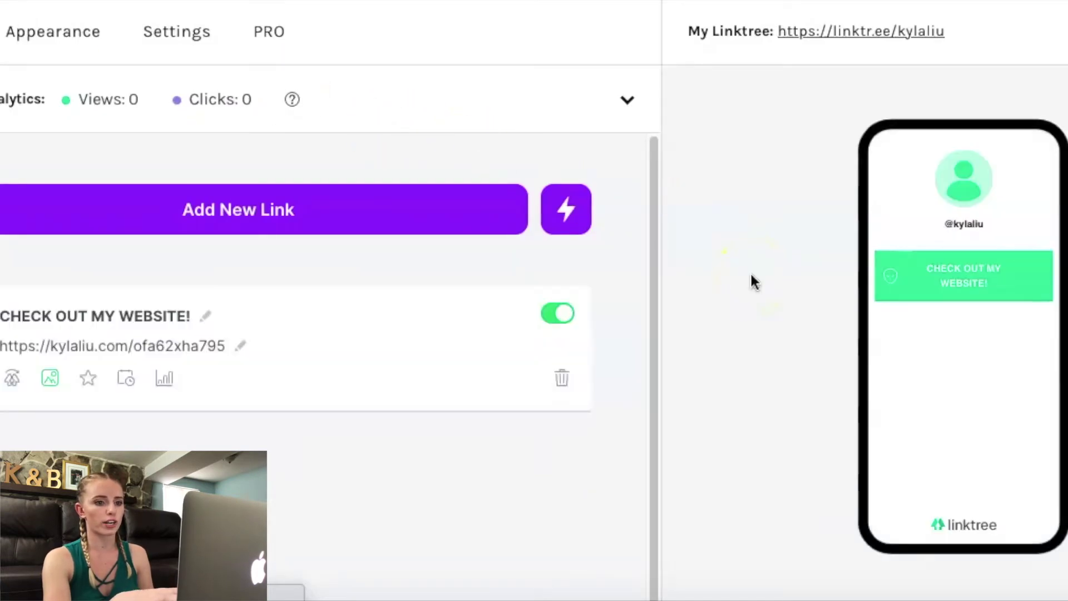
click(992, 282)
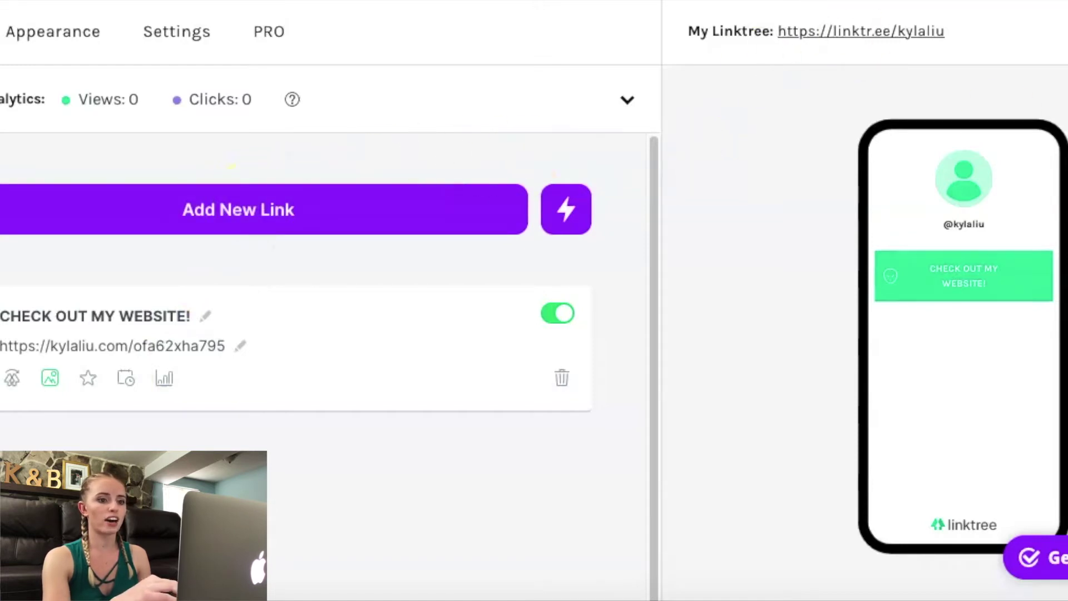
click(1058, 367)
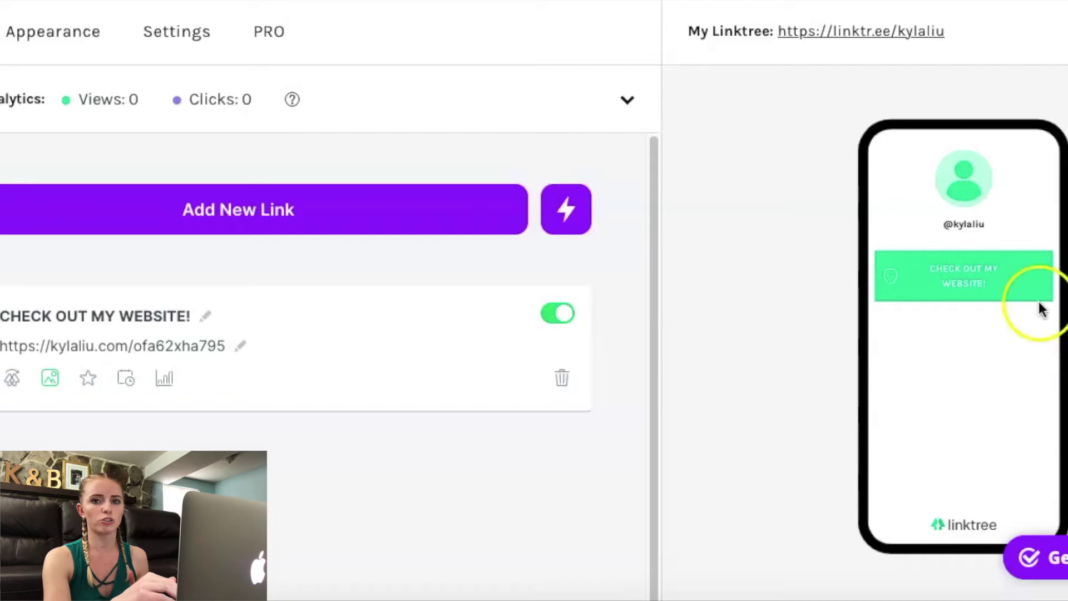
- Apply the pink-to-orange gradient theme with outlined buttons to the link page's appearance
click(54, 45)
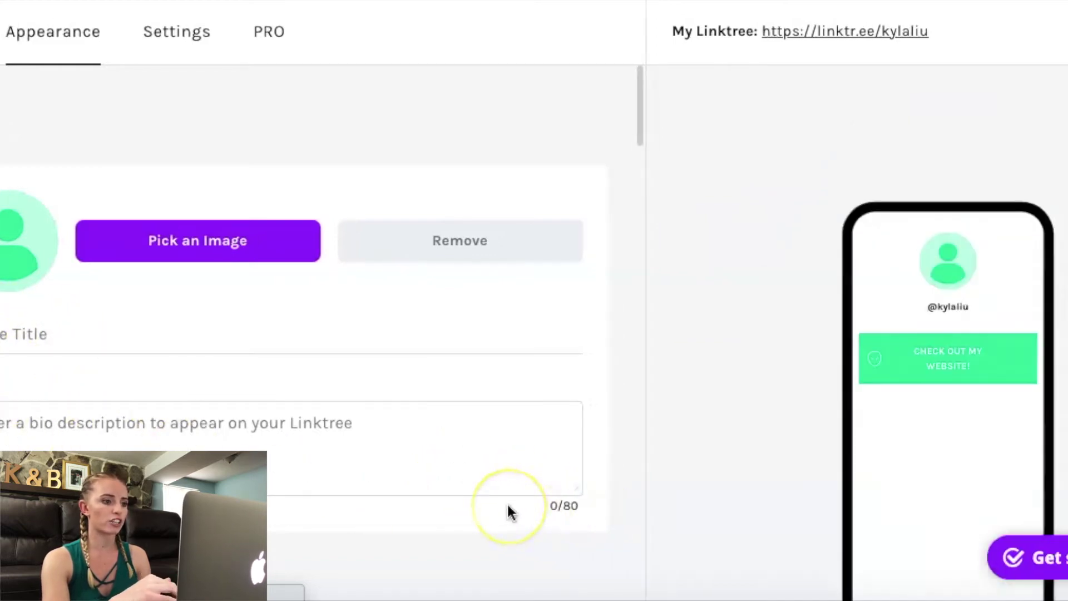
scroll(508, 509, down, 3)
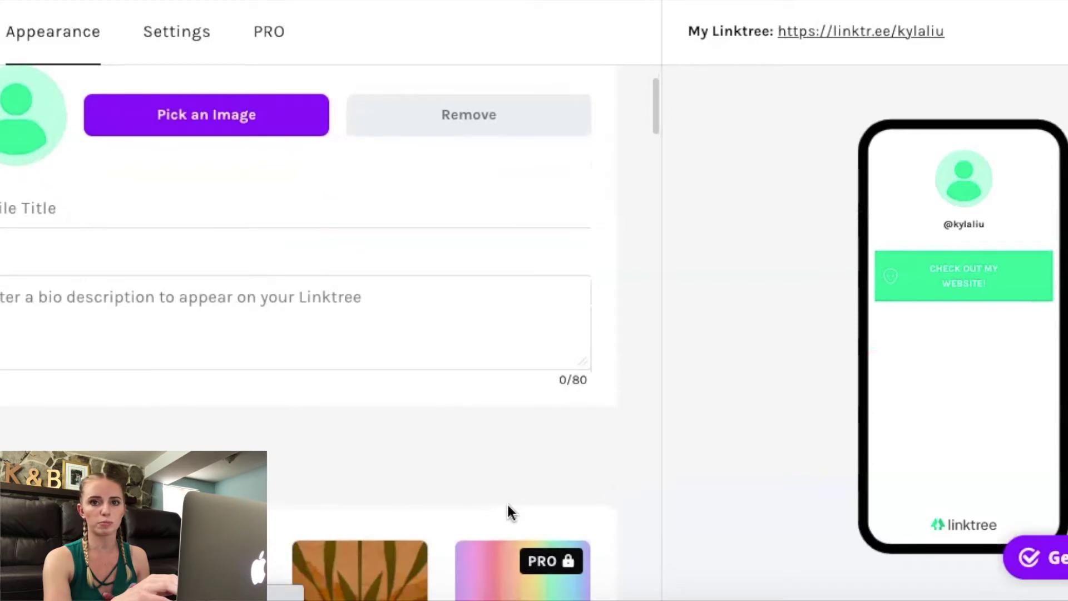
scroll(508, 508, down, 8)
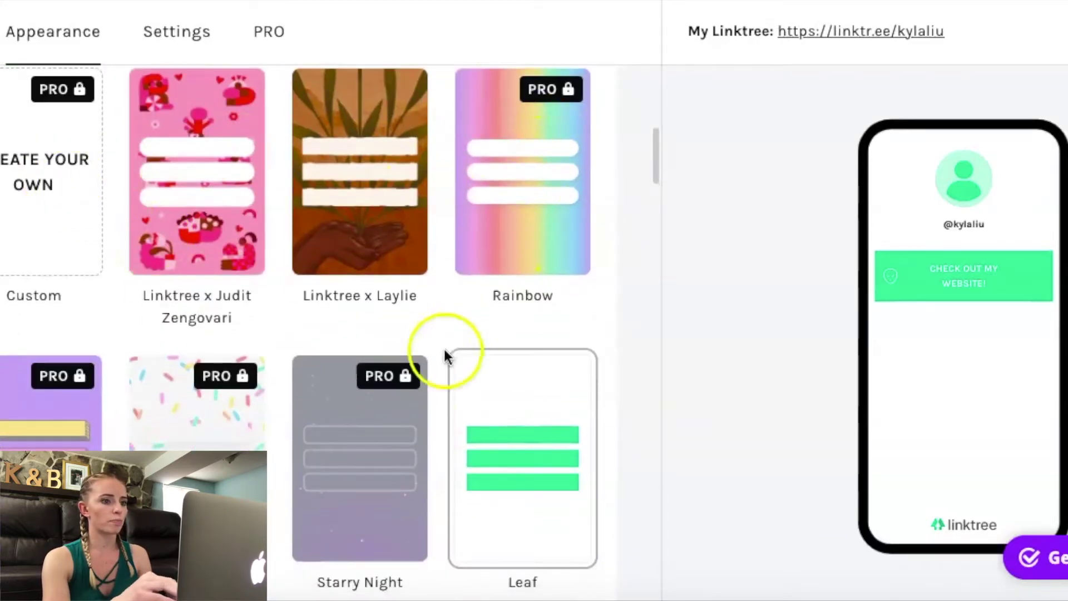
scroll(346, 448, down, 7)
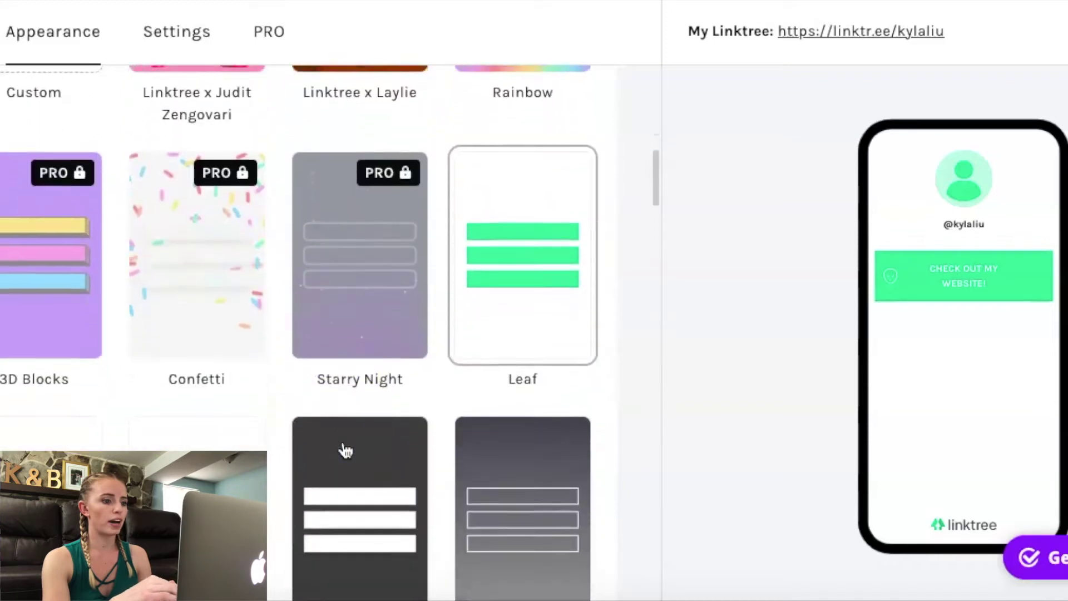
scroll(345, 448, down, 3)
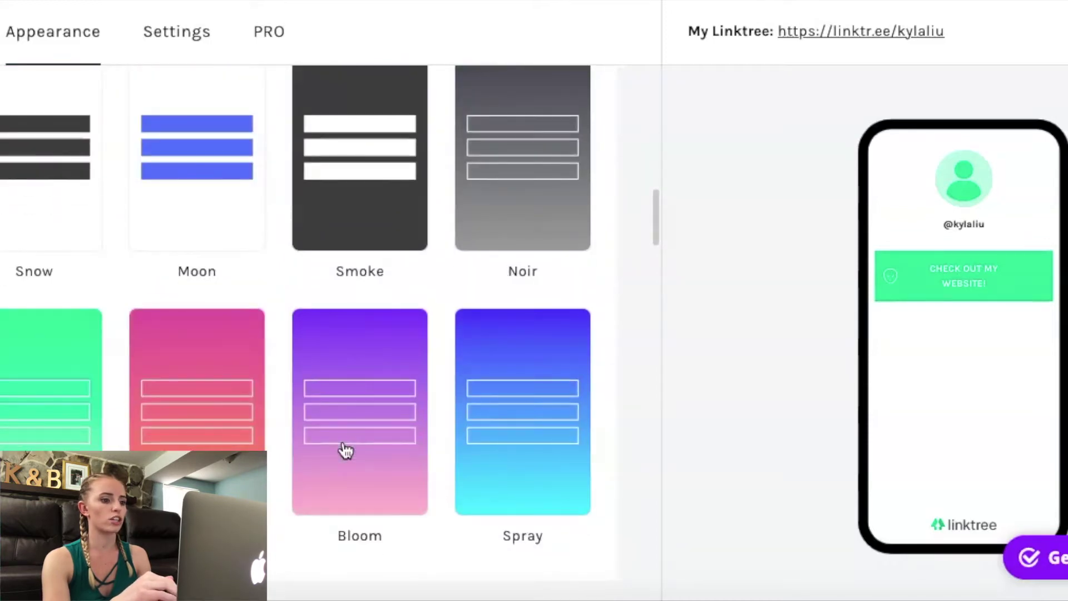
scroll(345, 448, down, 1)
click(204, 418)
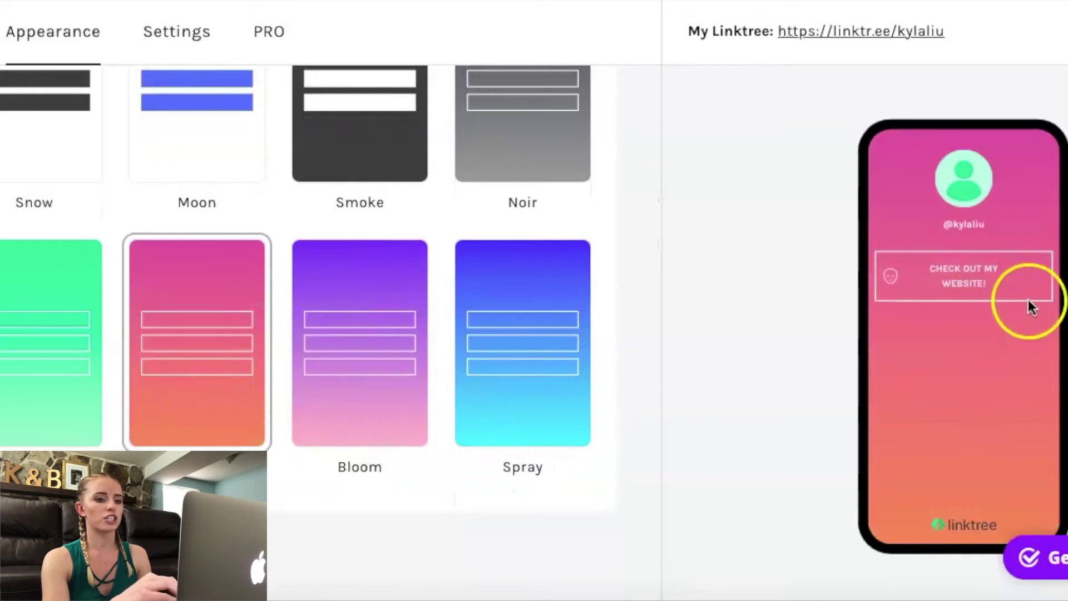
click(969, 281)
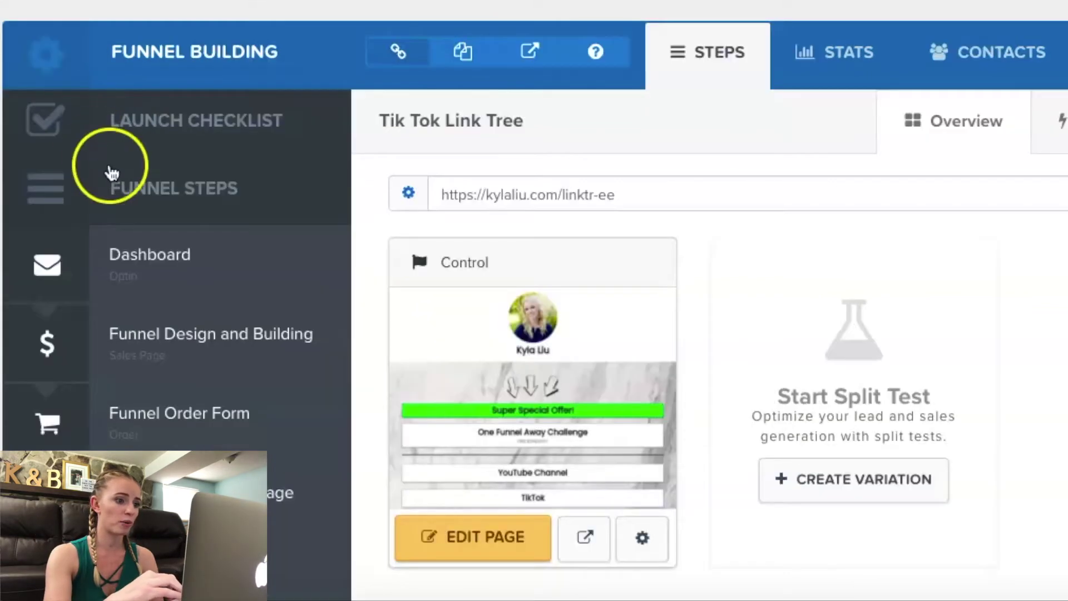
- Open the Tik Tok Link Tree funnel page for editing and look over its desktop layout of link buttons
scroll(107, 167, down, 7)
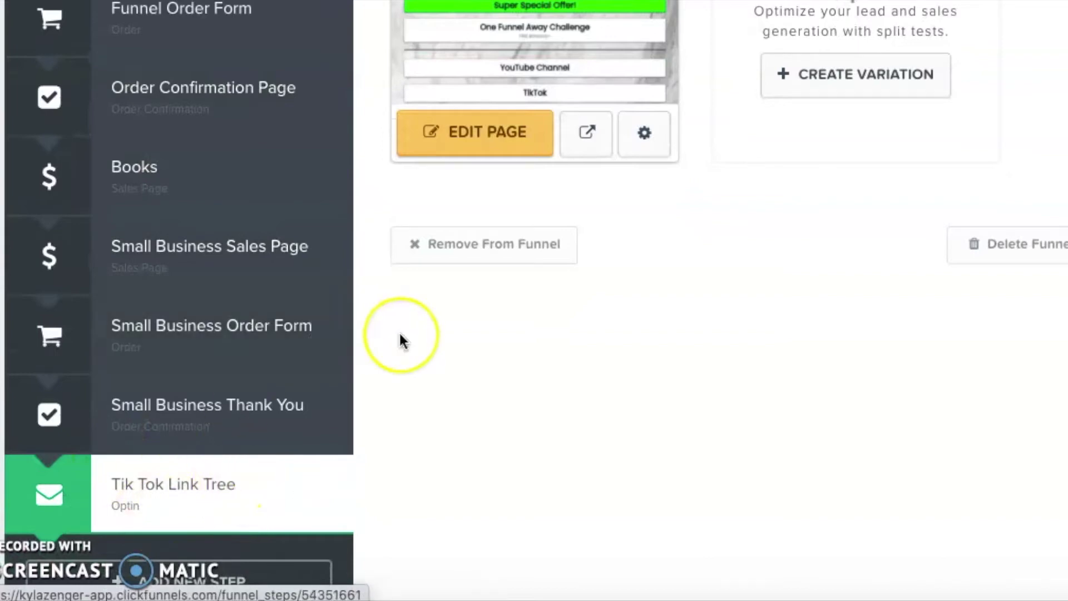
scroll(401, 339, up, 3)
click(454, 319)
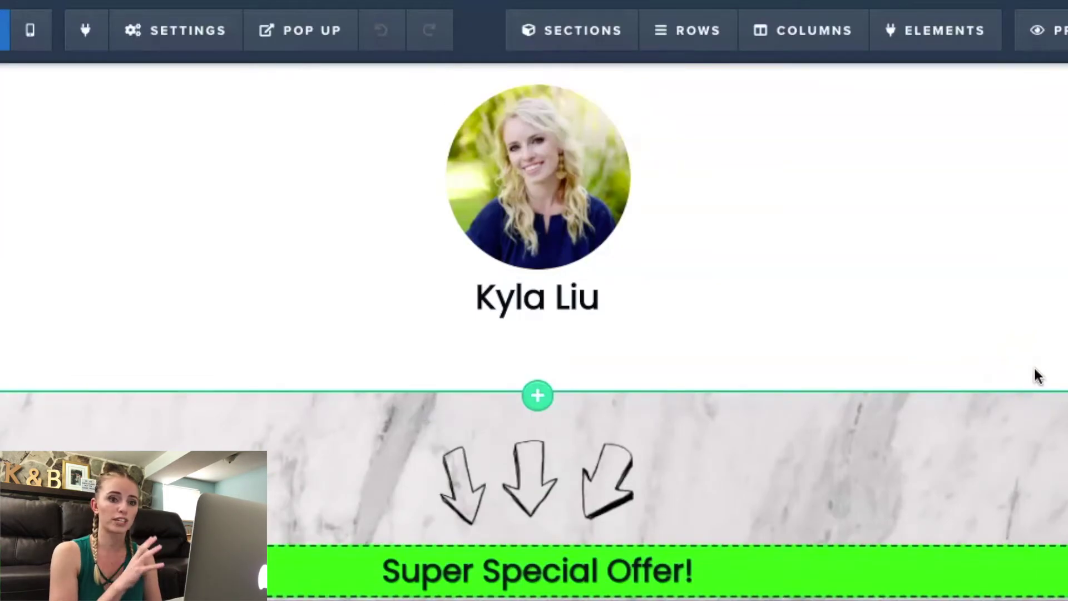
scroll(1037, 376, down, 10)
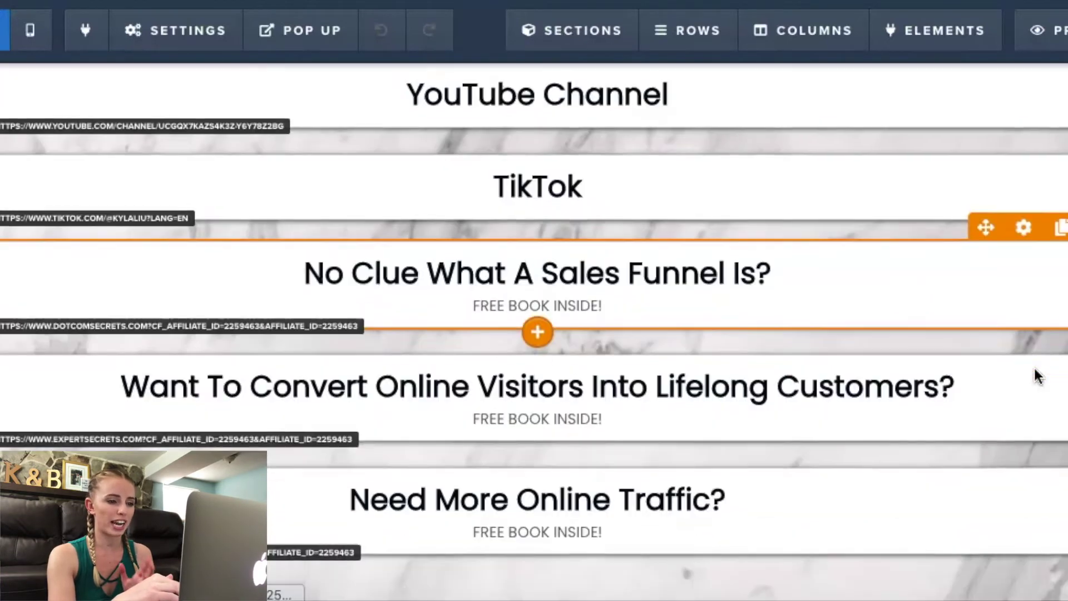
scroll(1032, 375, up, 10)
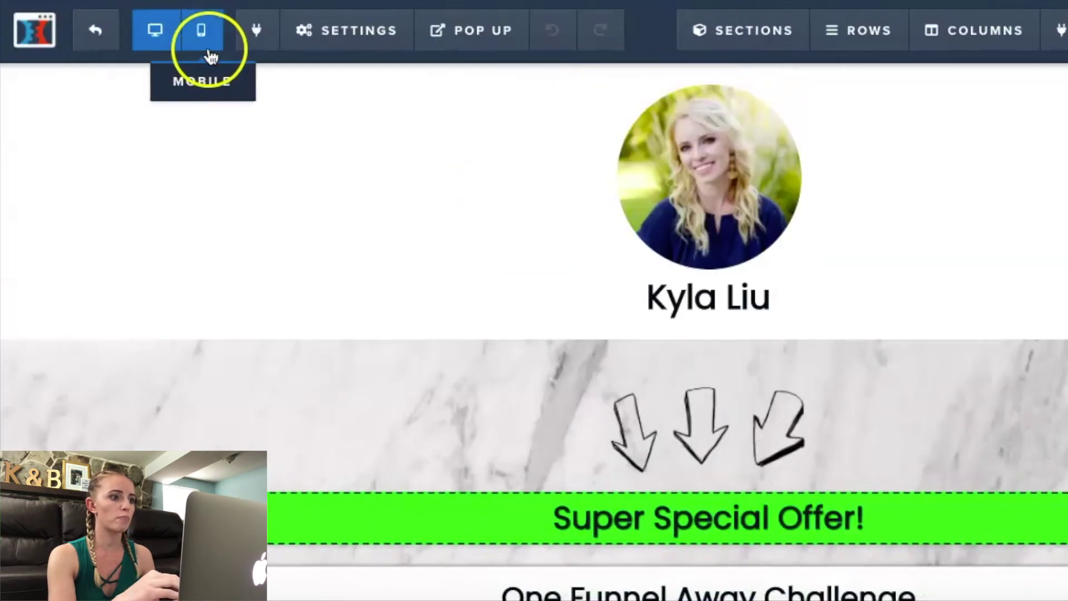
- Switch the page editor to the mobile layout and review the link buttons down to the free book offers
click(205, 48)
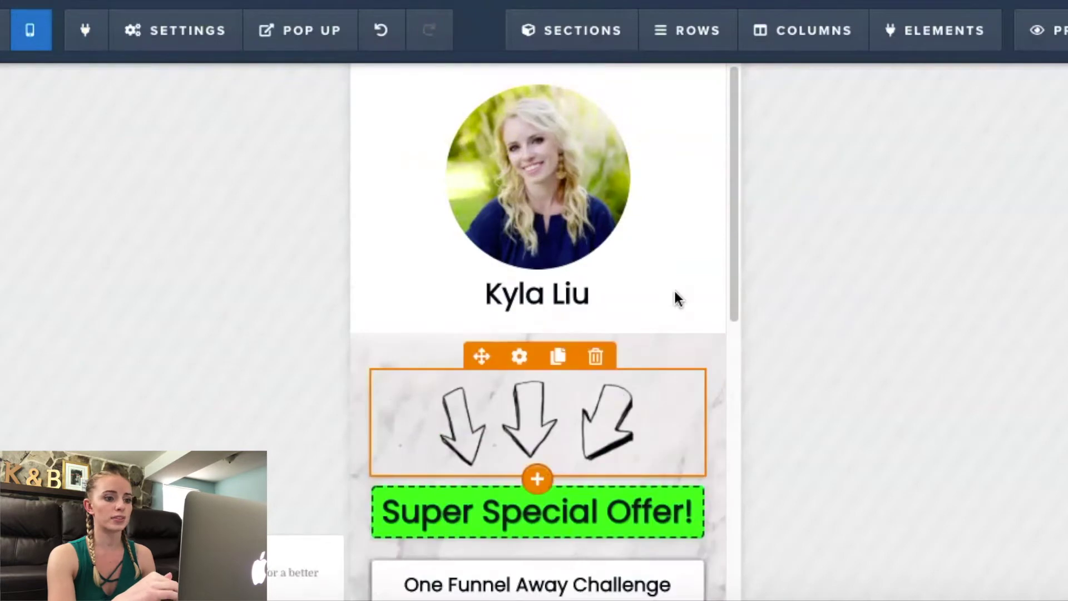
scroll(699, 269, down, 5)
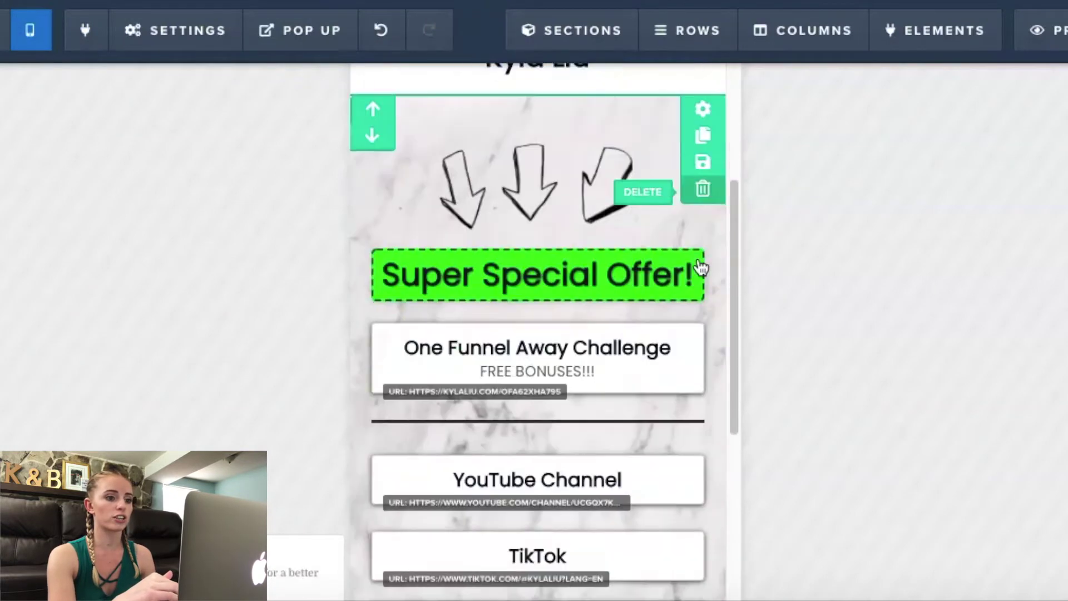
click(547, 174)
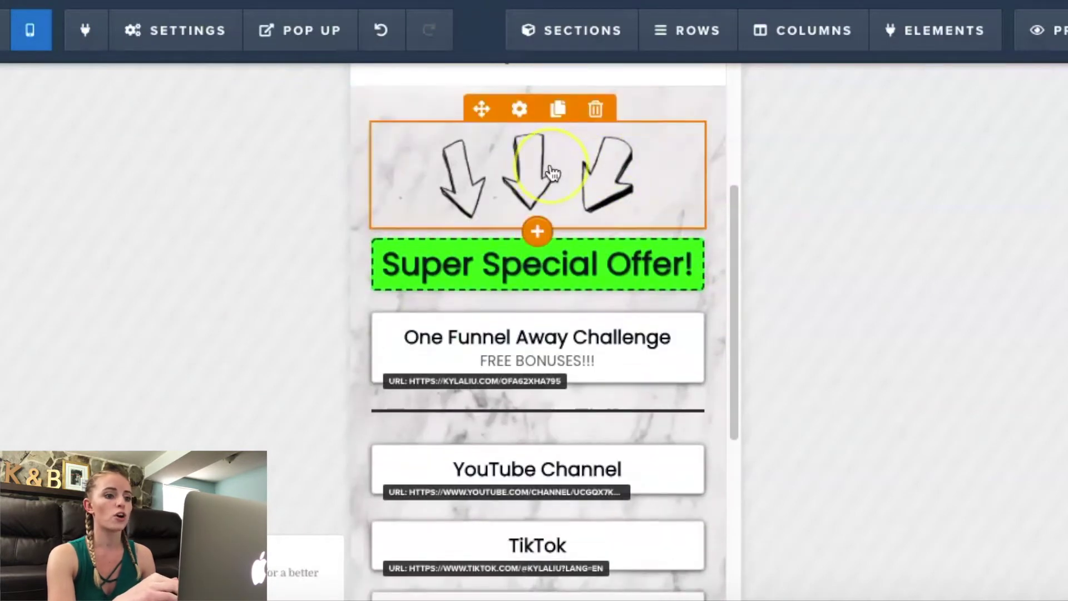
scroll(551, 174, down, 3)
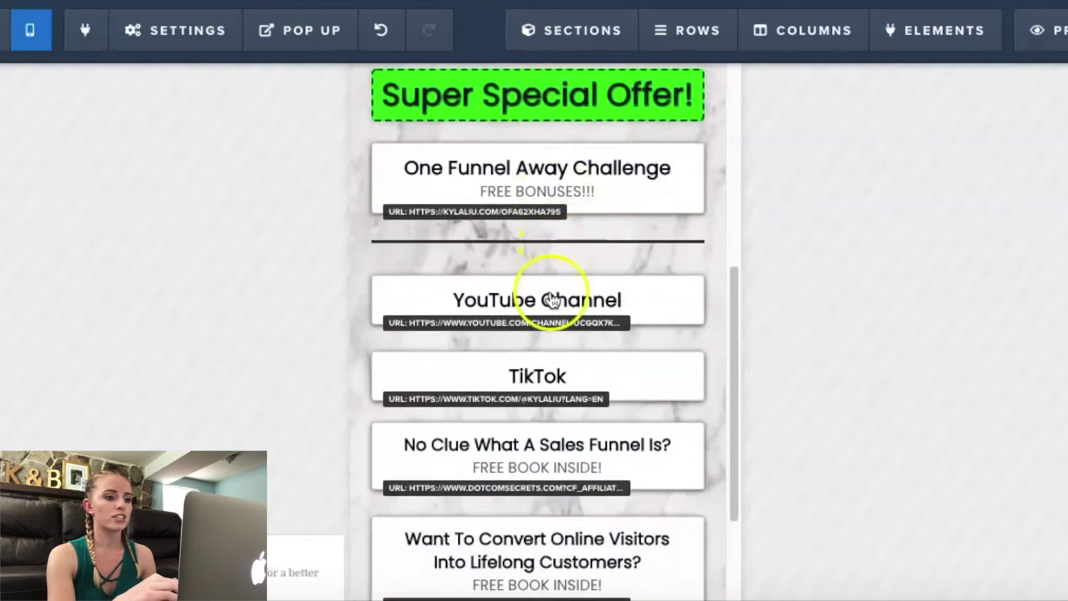
scroll(529, 429, down, 3)
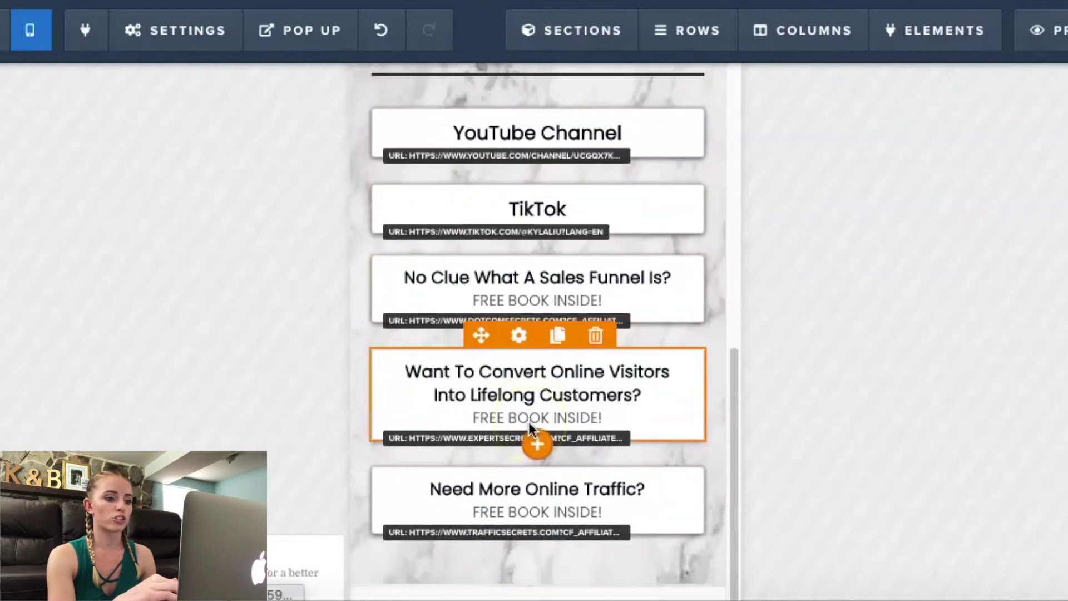
scroll(529, 428, up, 8)
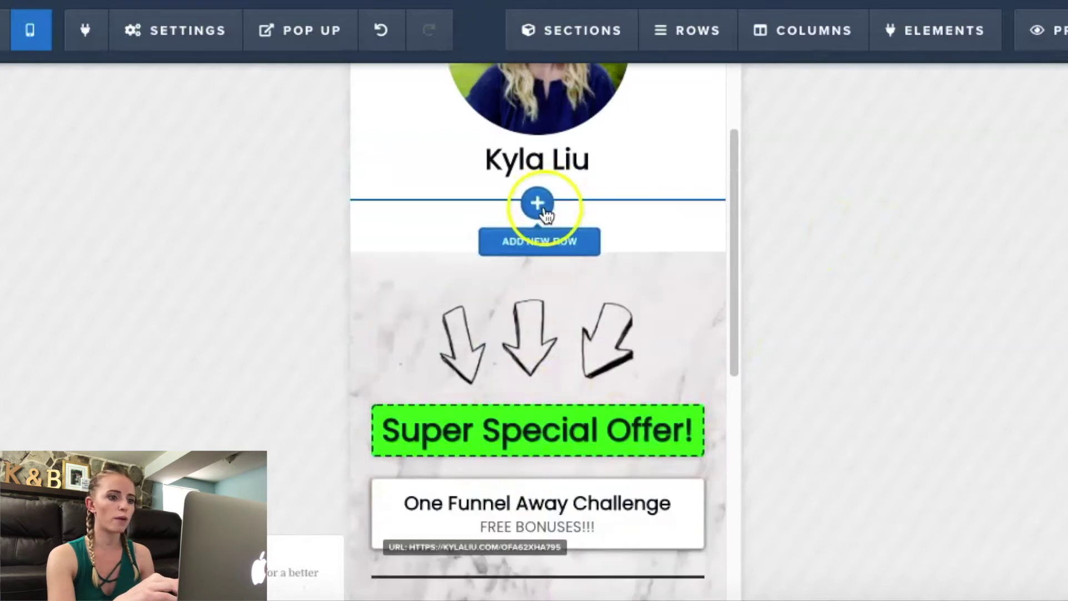
- Add a full-width section between the profile header and the arrows section, with a red background
click(538, 255)
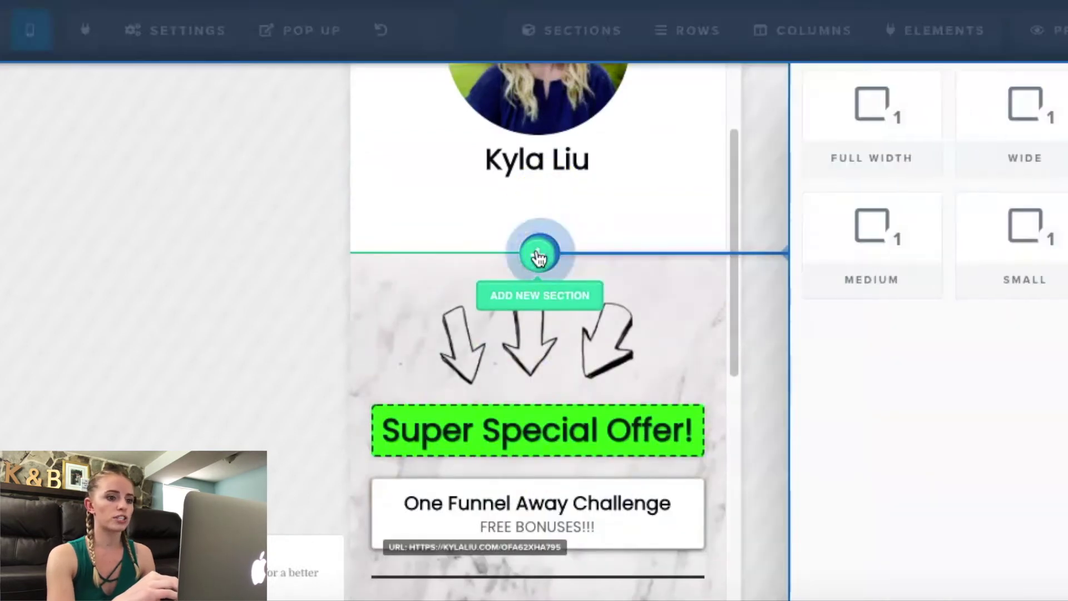
click(862, 106)
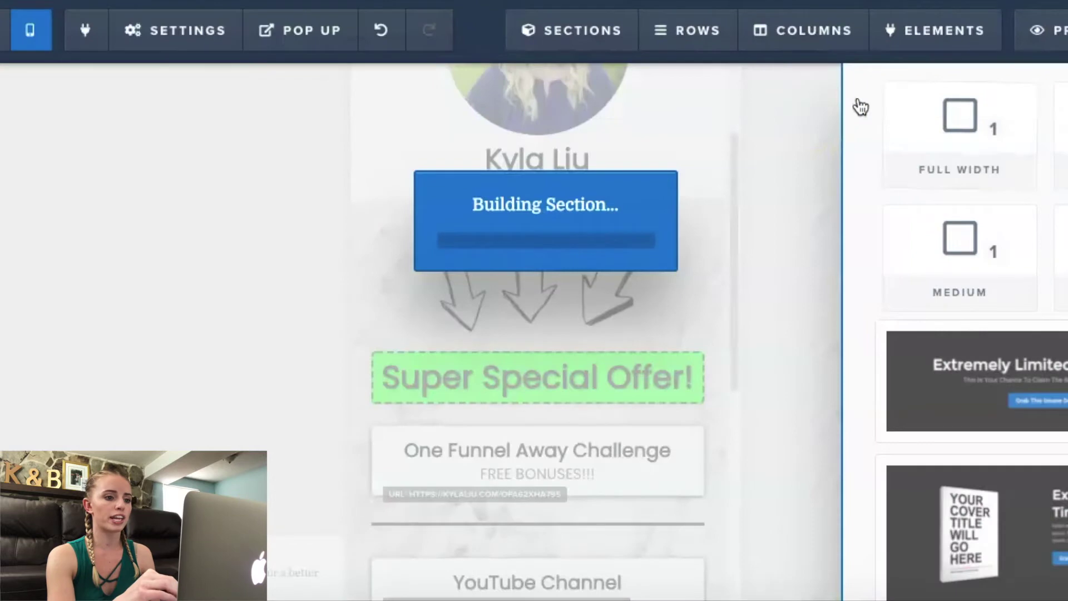
mouse_move(601, 326)
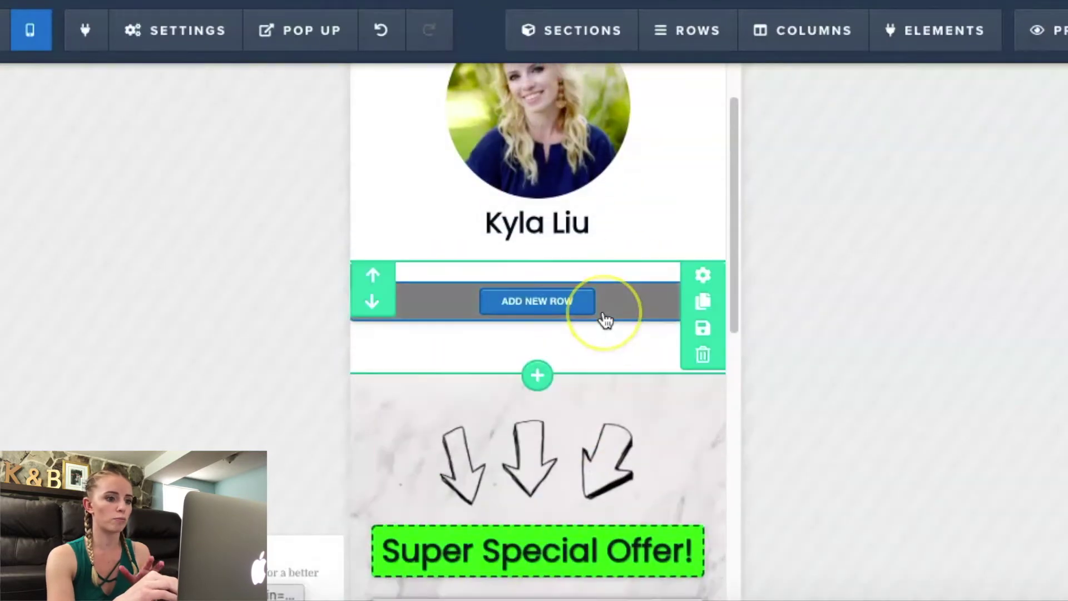
click(702, 274)
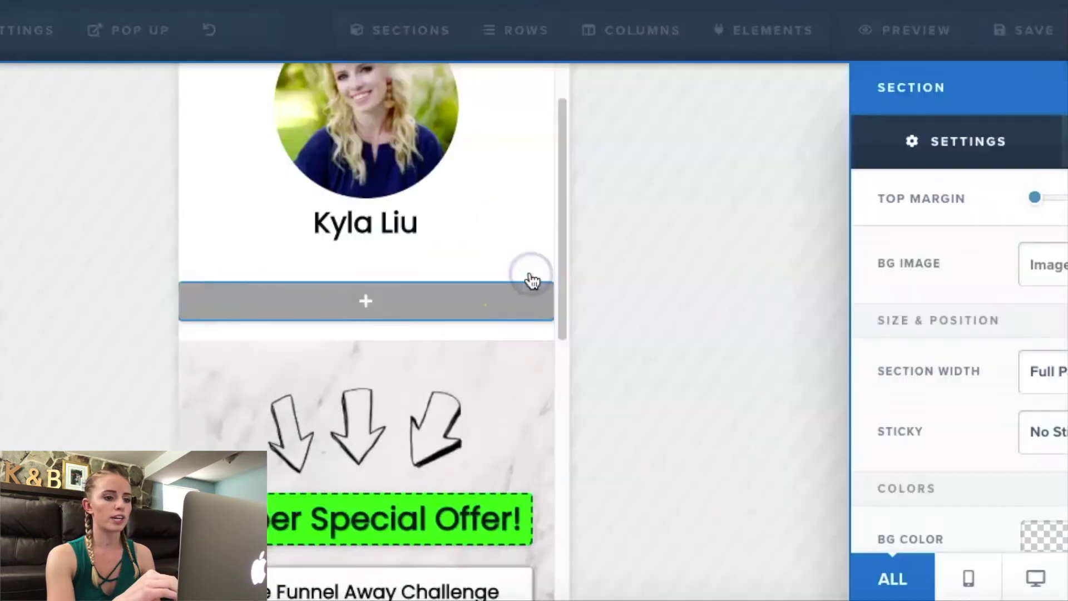
click(879, 522)
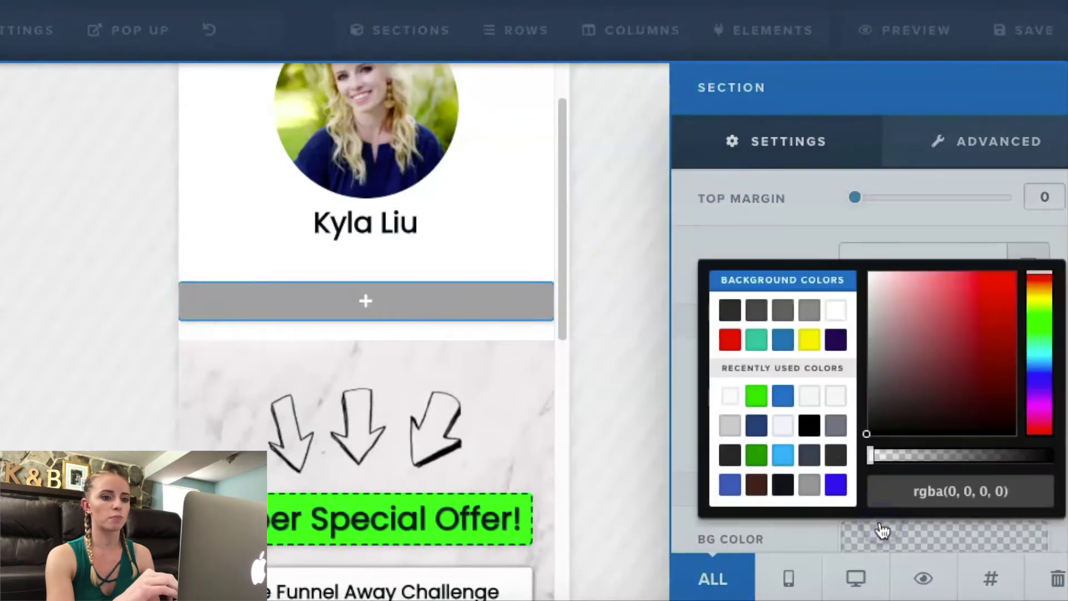
click(730, 341)
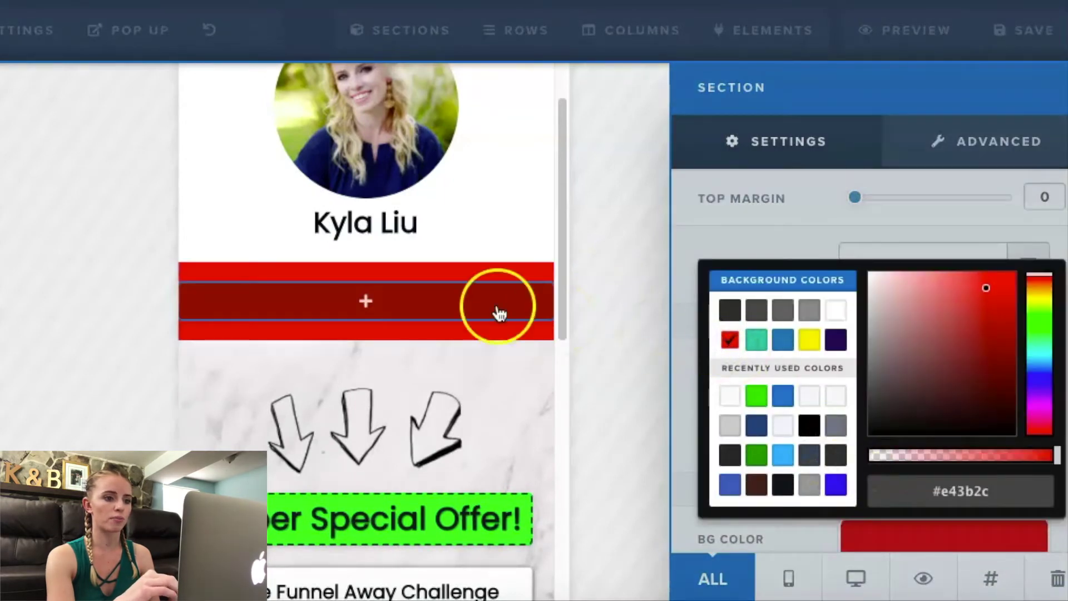
click(487, 349)
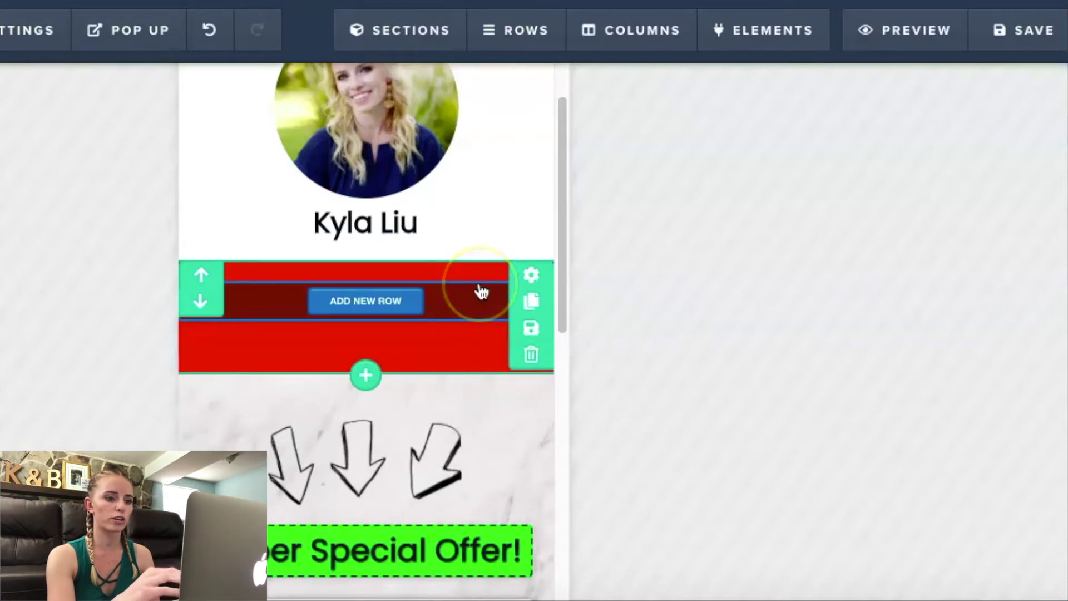
- Add a one-column row to the red section and place a button element in it
click(373, 308)
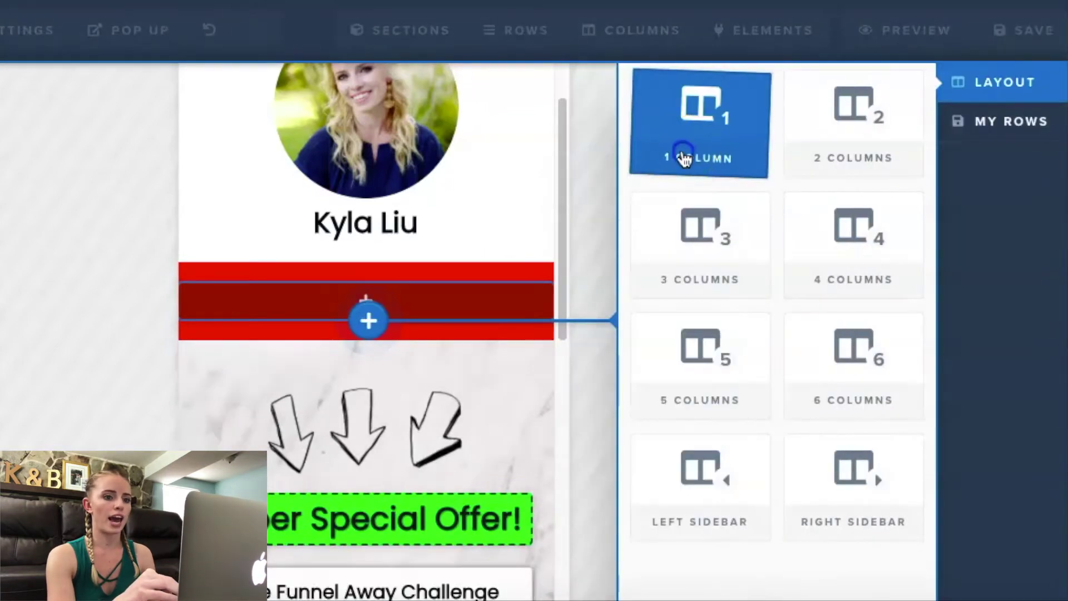
click(684, 156)
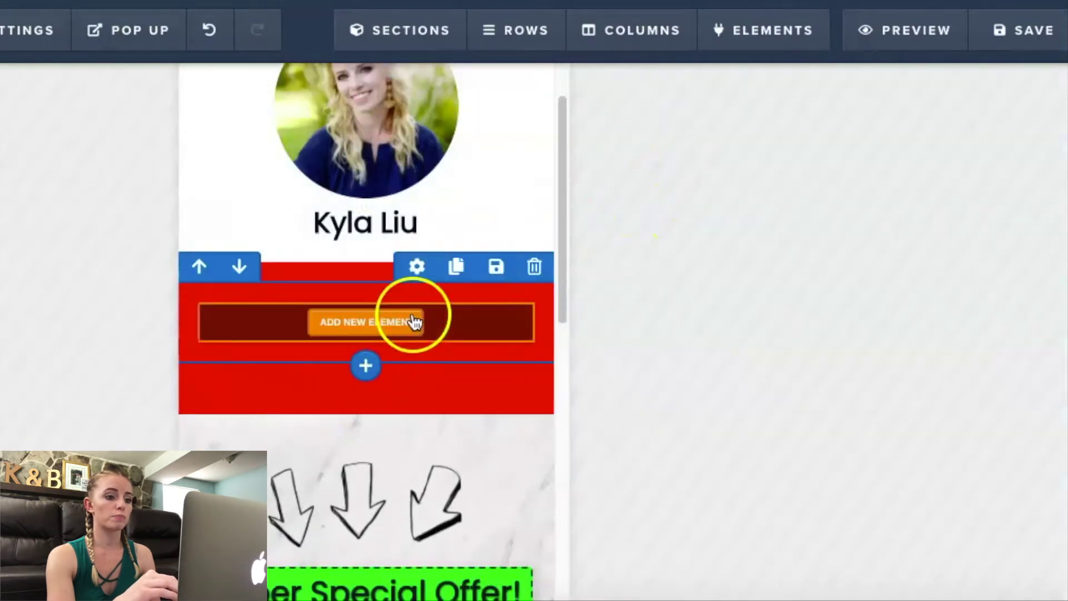
click(354, 332)
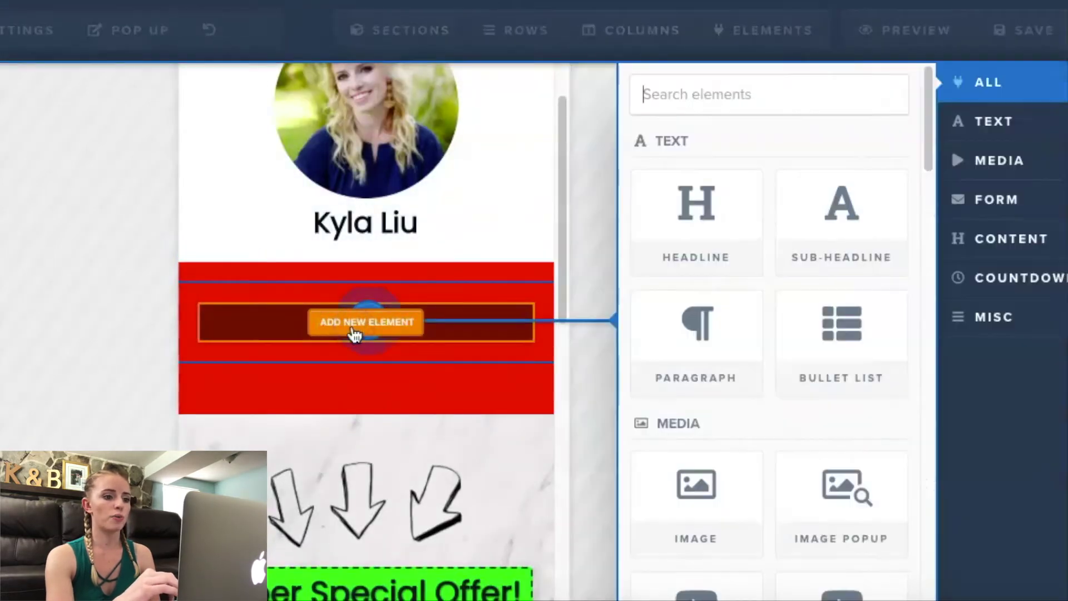
scroll(728, 341, down, 2)
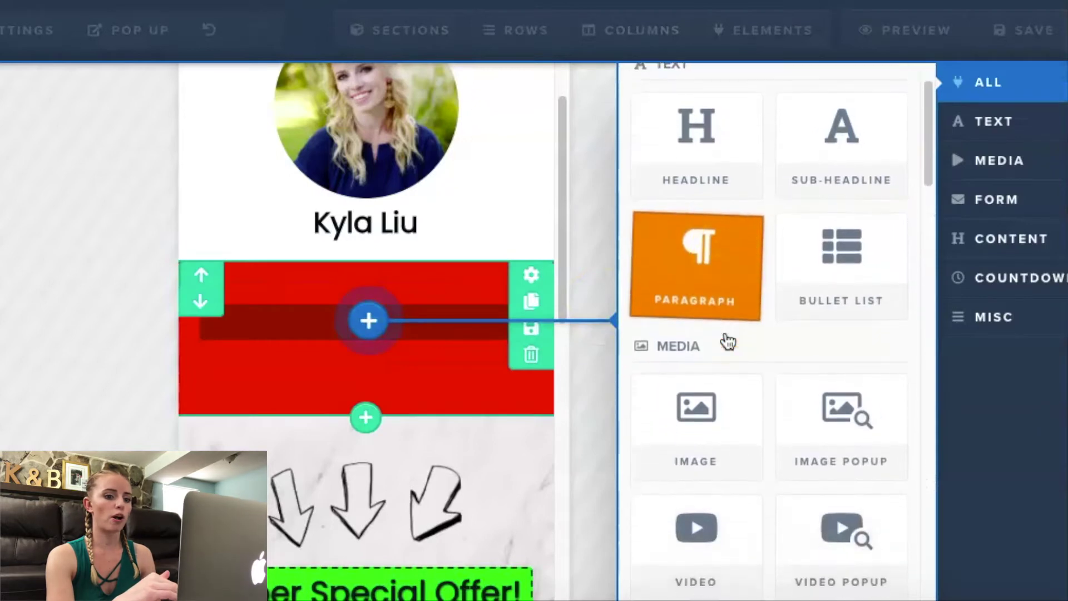
scroll(728, 341, down, 8)
click(691, 365)
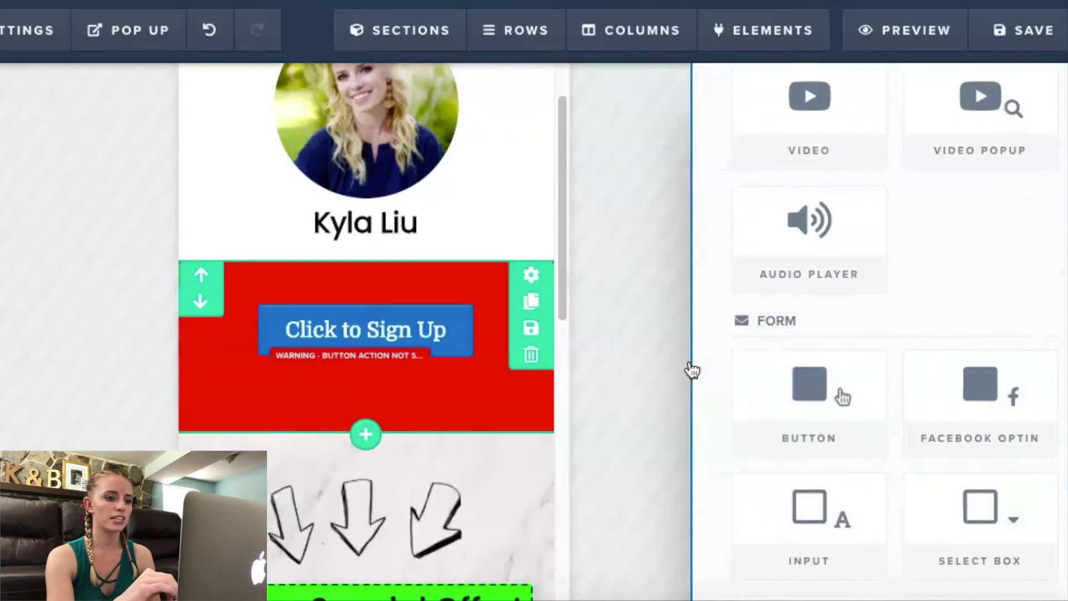
click(421, 412)
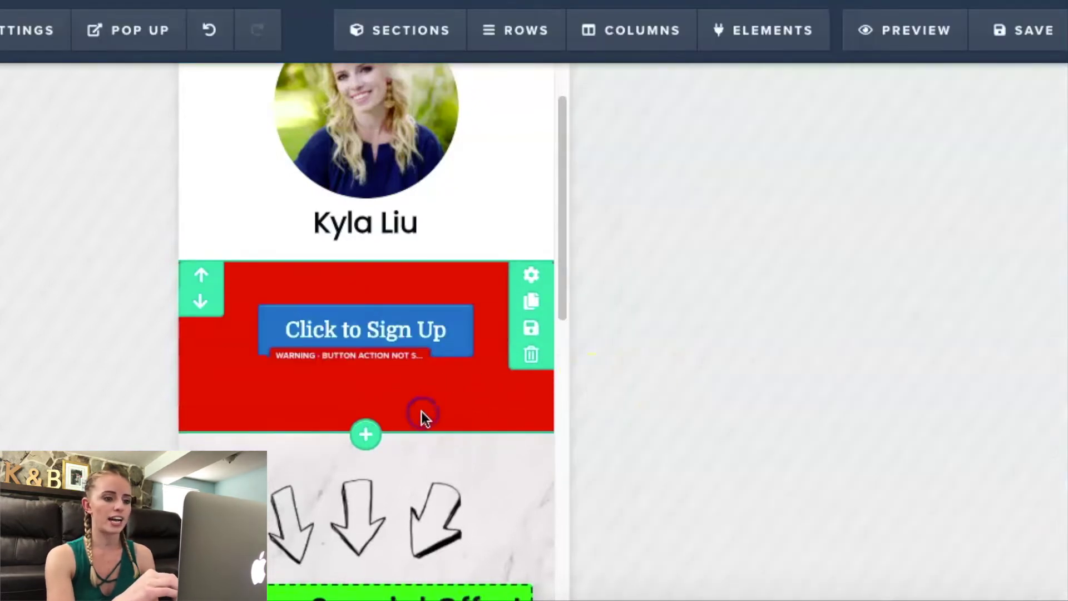
- Set the new button's text to "CLICK TO SIGN UP FOR OFA" and its font size to 18
click(387, 335)
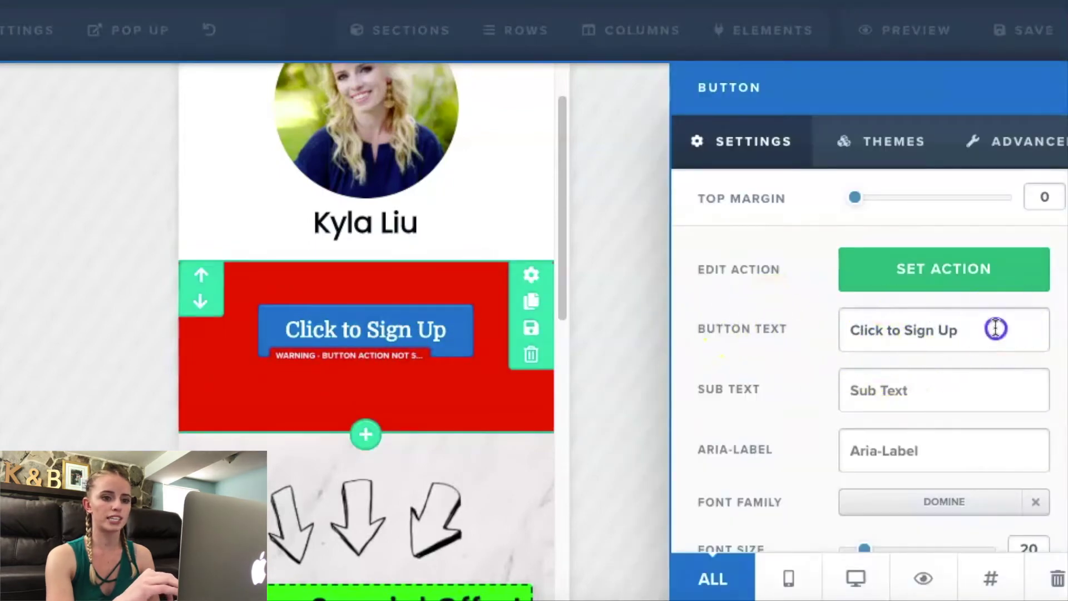
drag(996, 328, 842, 327)
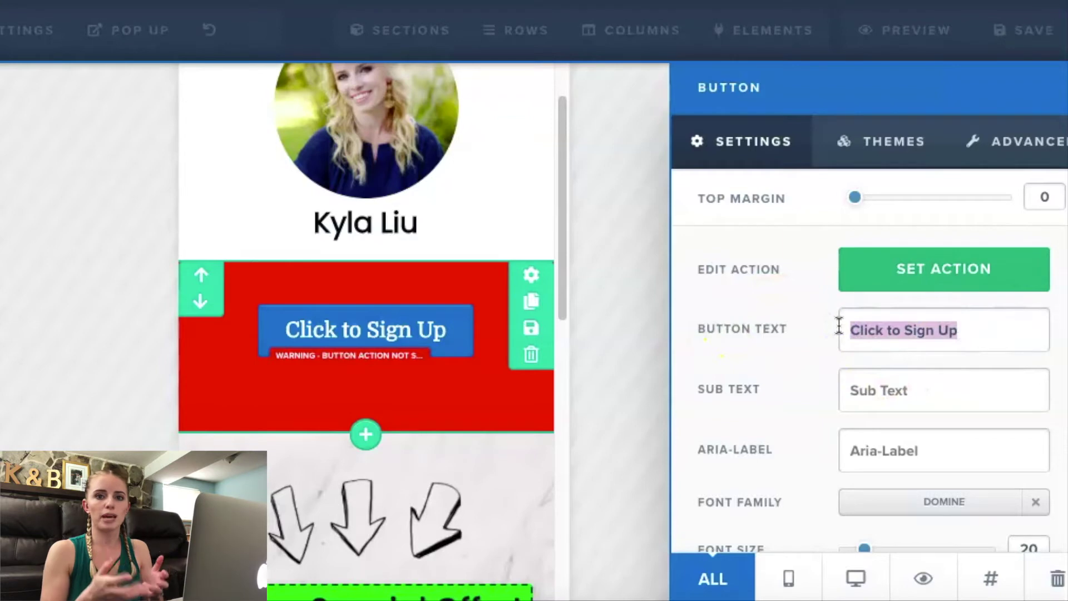
text(CLICK )
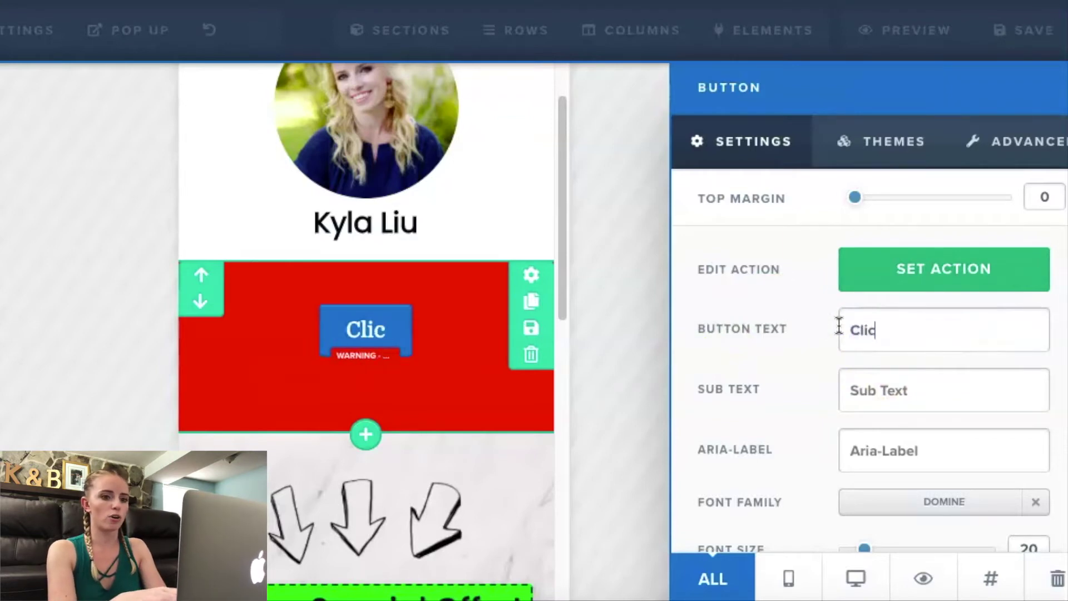
text(TO SIGN )
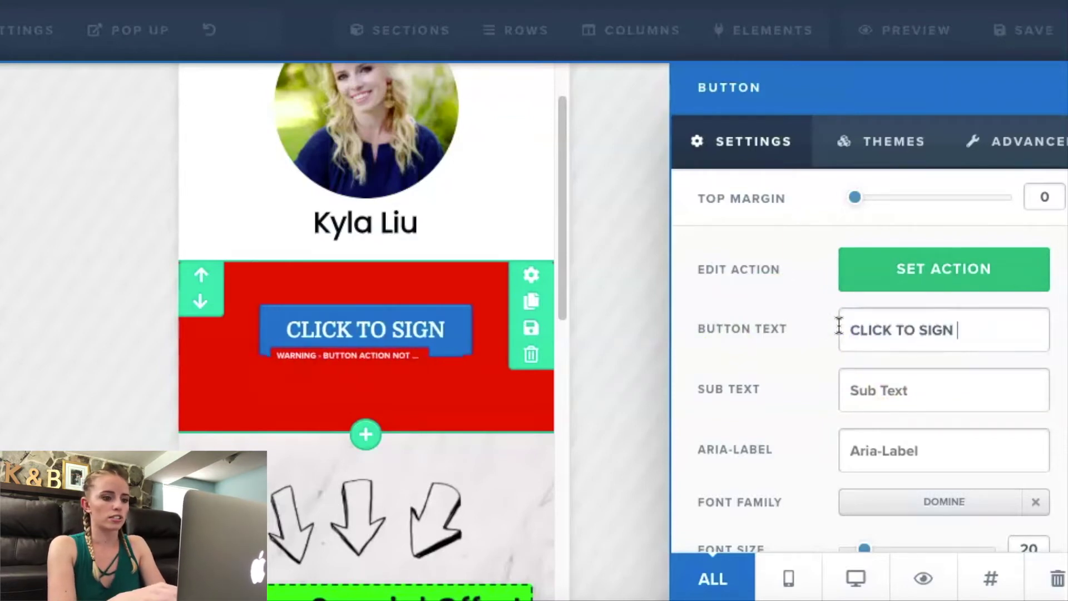
text(UP FOR OFA)
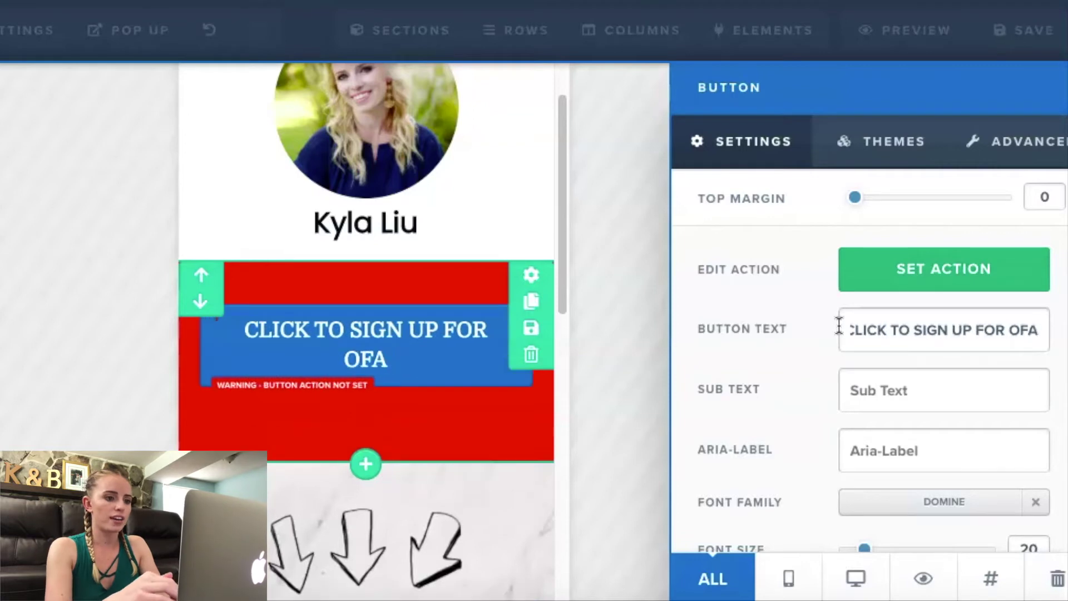
scroll(889, 436, down, 5)
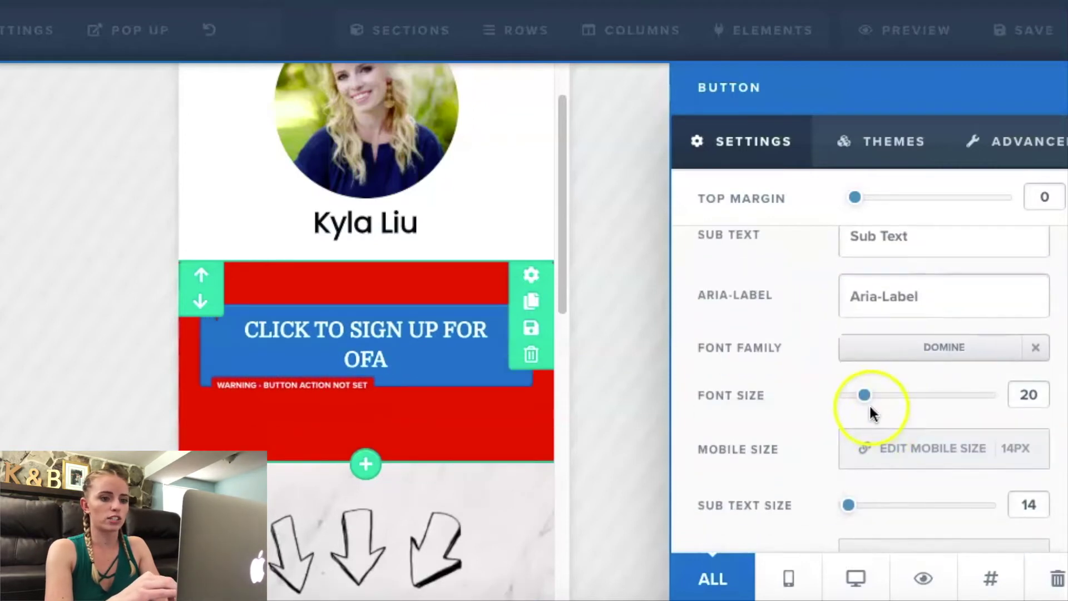
drag(866, 403, 863, 405)
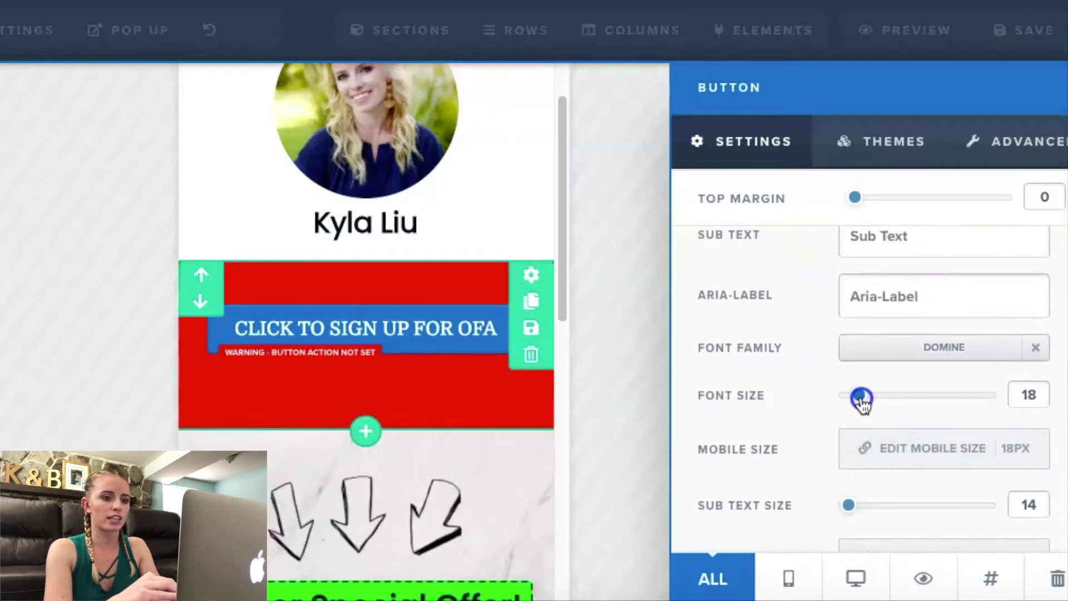
- Give the sign-up button a white background and black text
scroll(829, 400, down, 6)
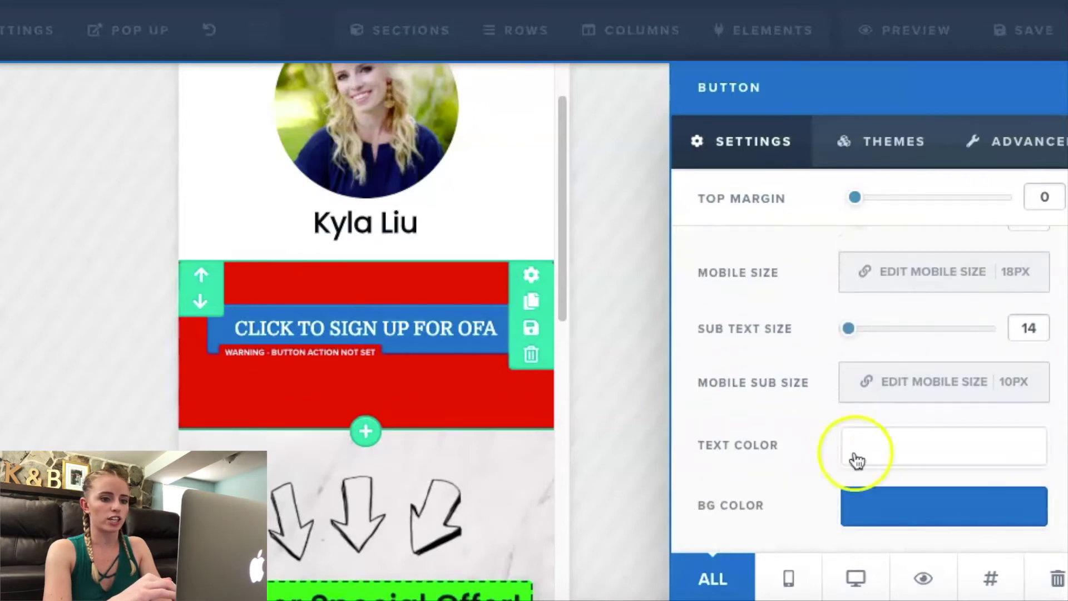
click(869, 502)
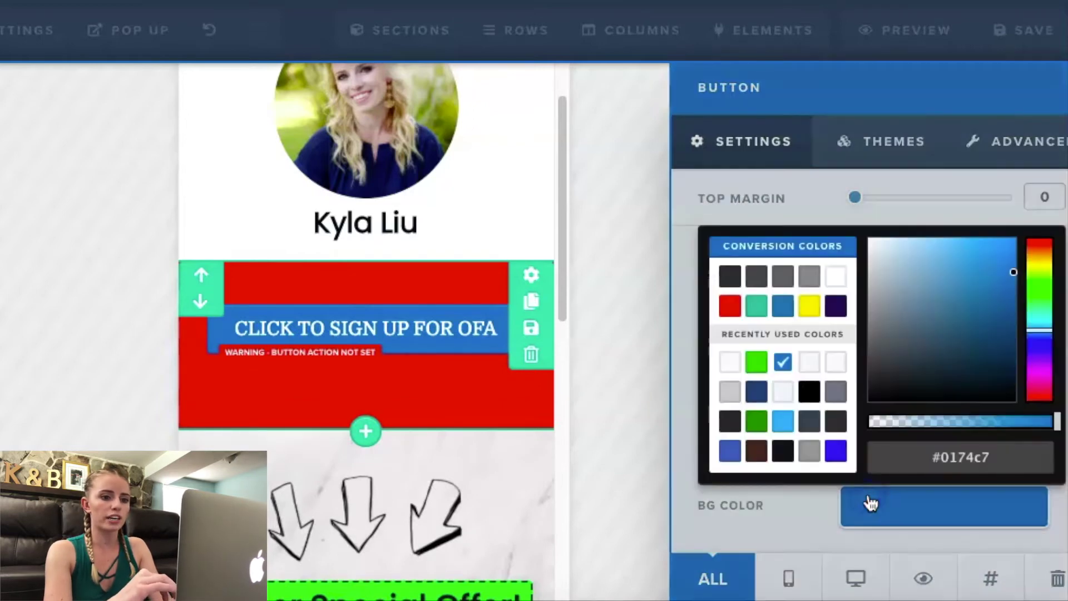
click(835, 276)
click(787, 518)
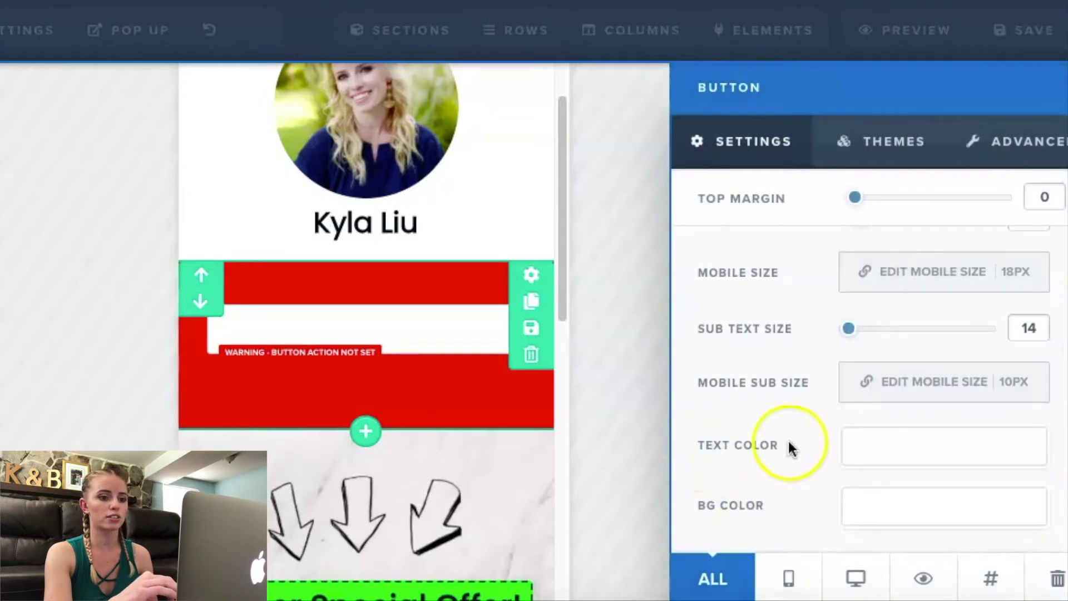
click(882, 443)
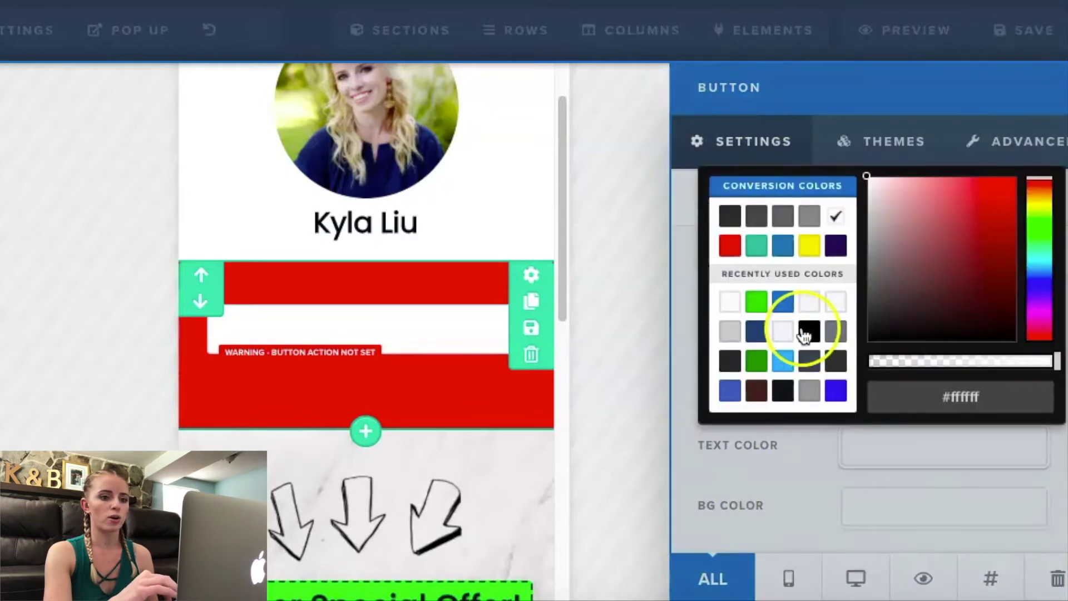
click(804, 333)
click(770, 470)
- Set the sign-up button's box shadow to Hard Shadow
click(1017, 155)
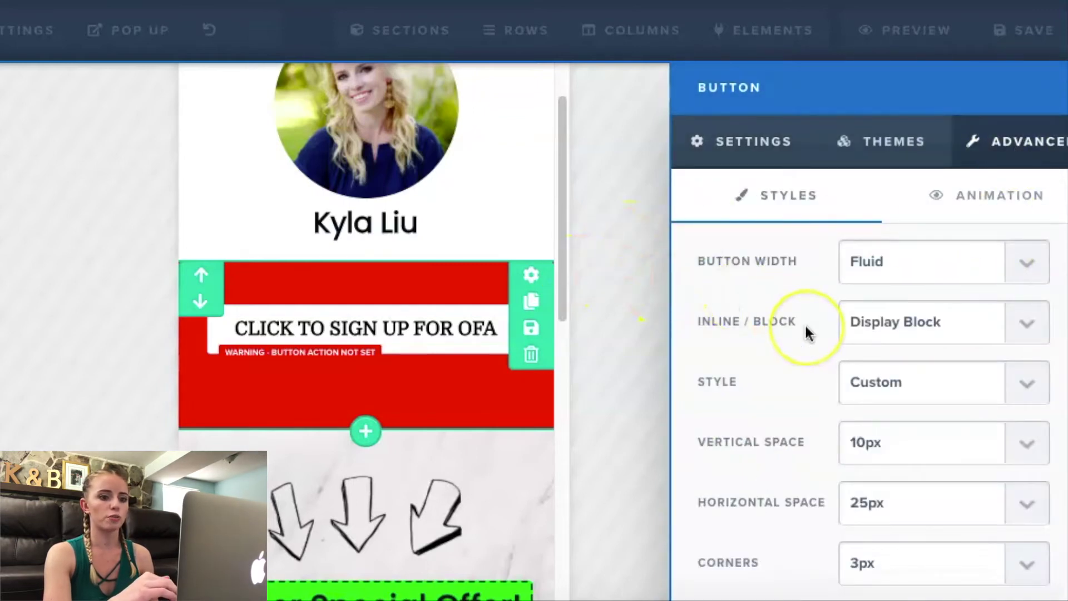
scroll(806, 333, down, 2)
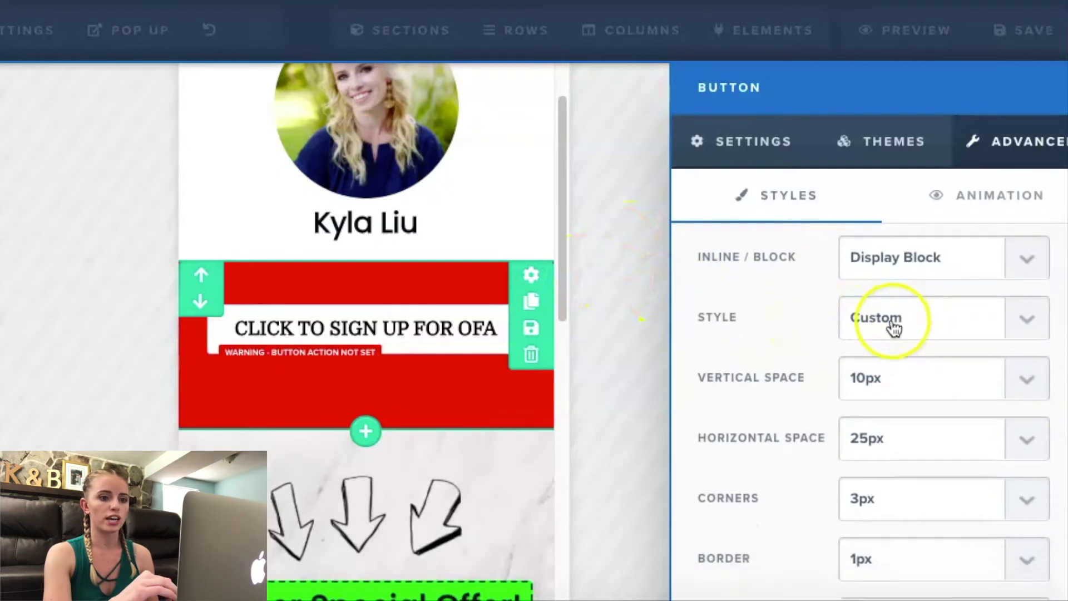
scroll(813, 369, down, 3)
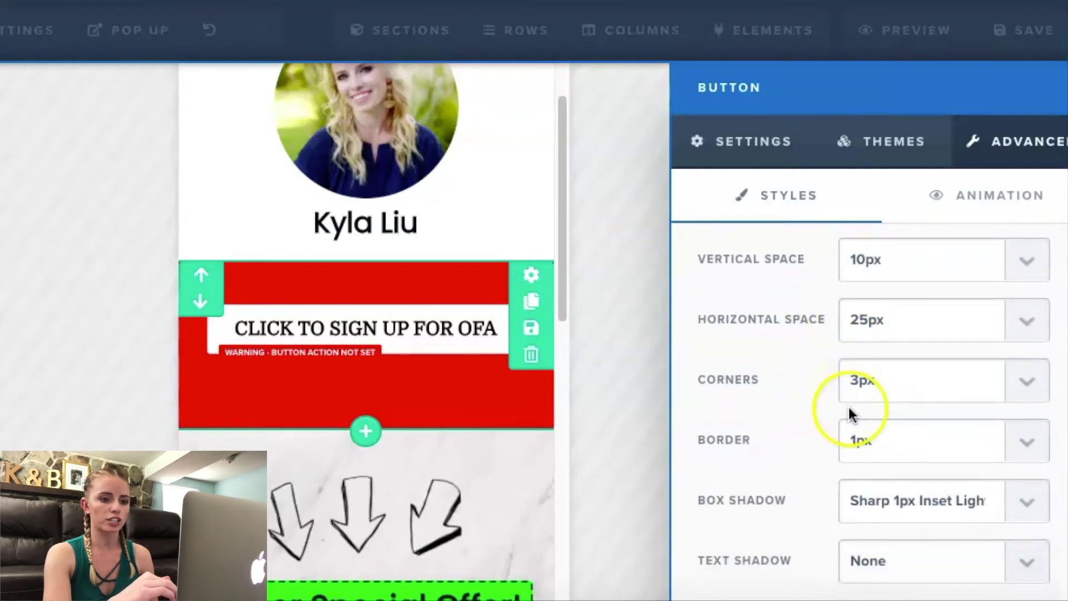
scroll(847, 405, down, 2)
click(1017, 423)
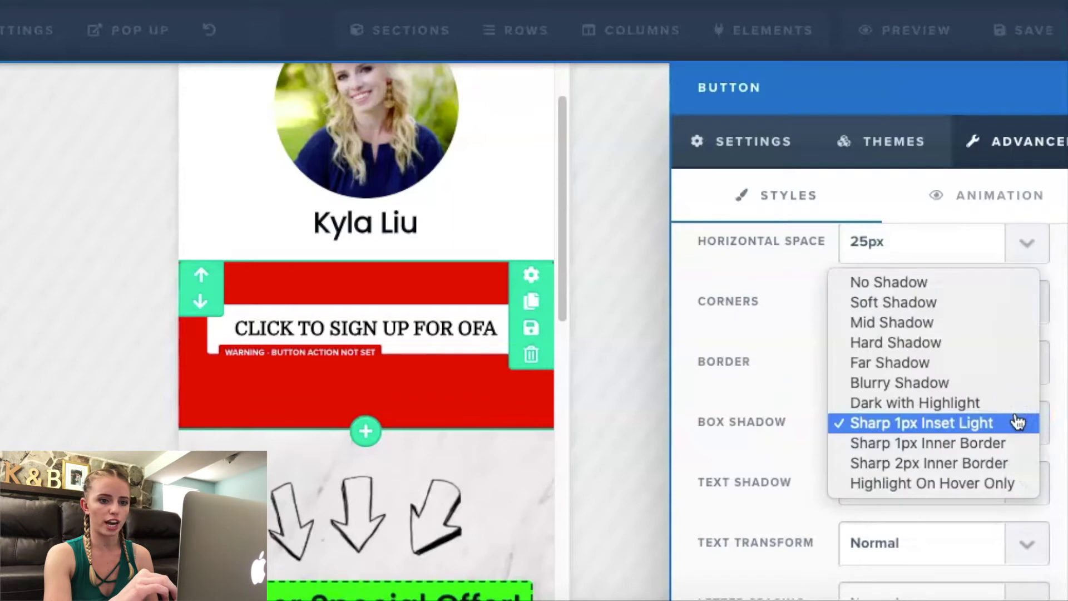
click(1004, 343)
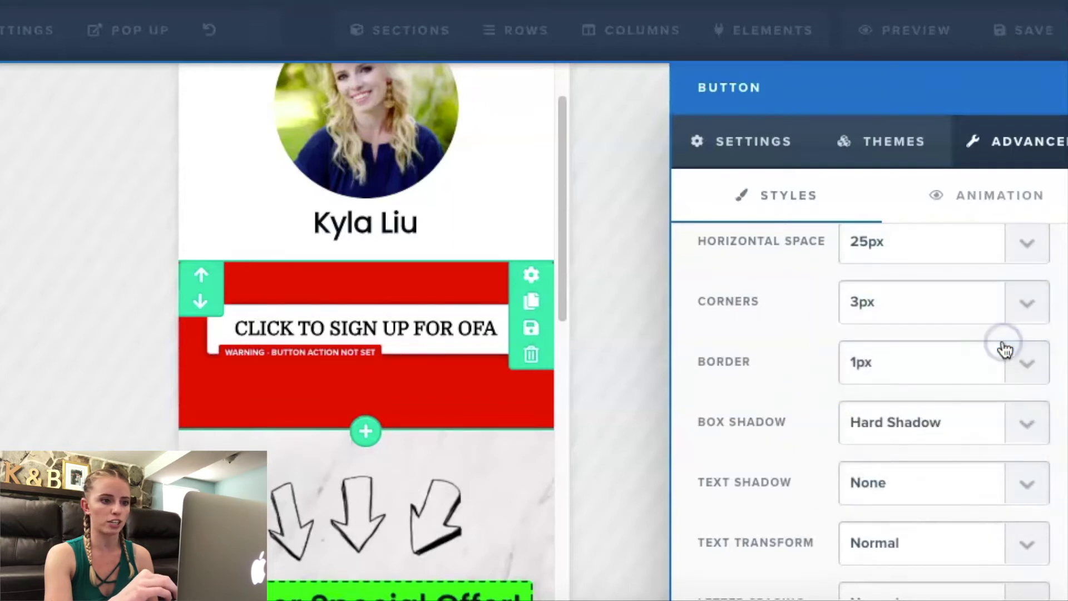
scroll(1004, 349, down, 6)
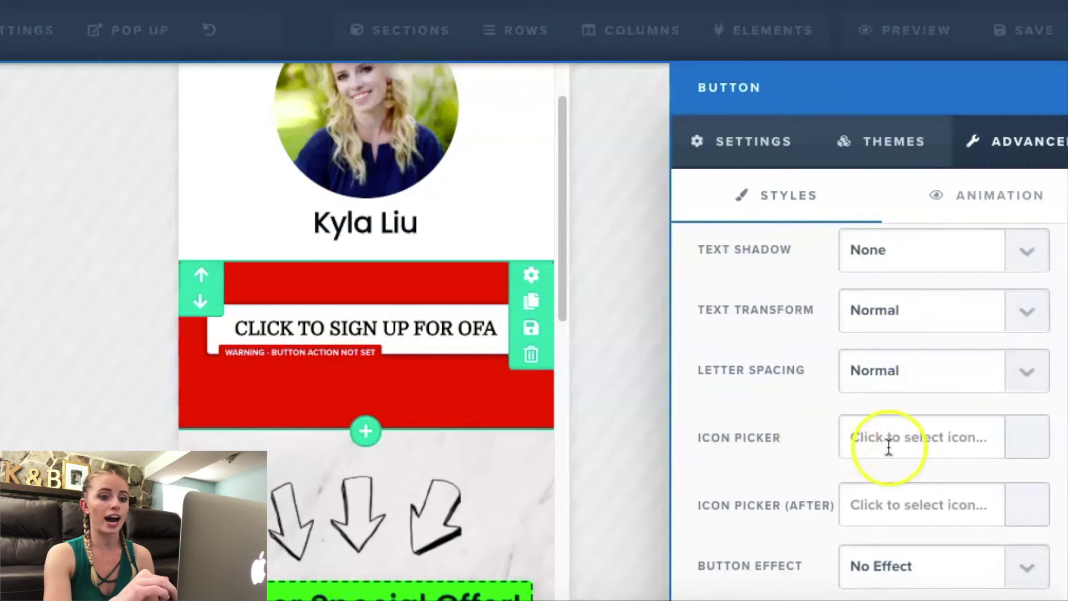
scroll(868, 436, down, 2)
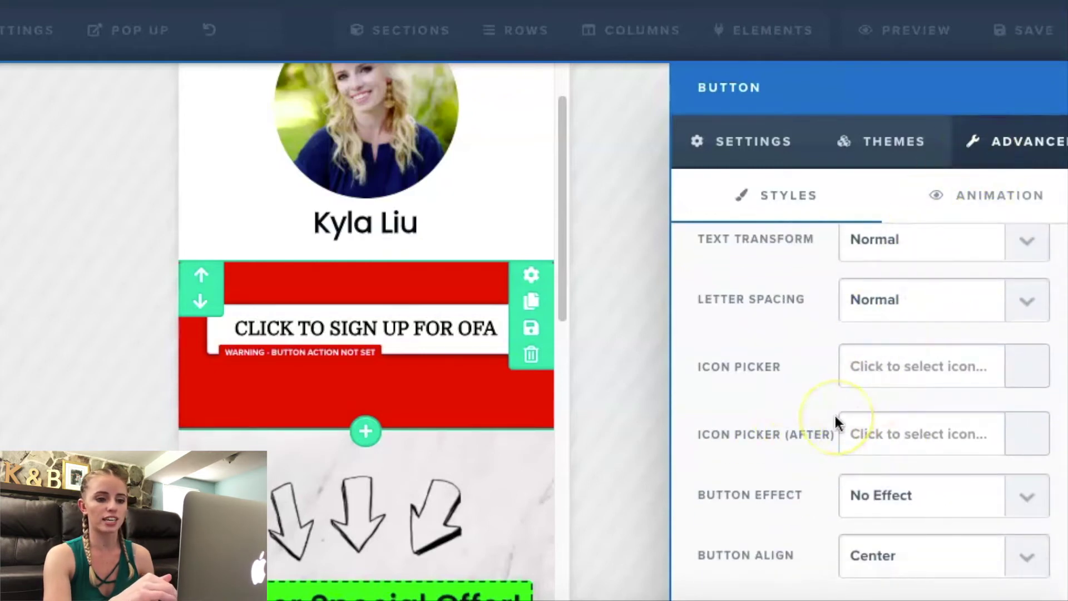
scroll(837, 423, up, 3)
scroll(833, 423, up, 1)
click(490, 402)
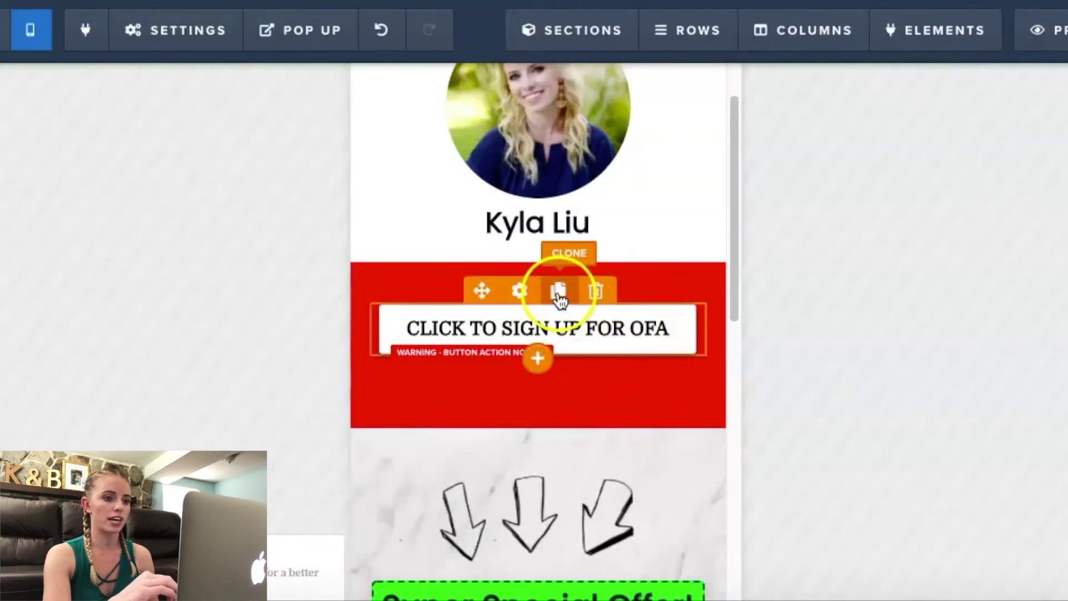
- Clone the sign-up button and give the copy a top margin of 35
click(558, 292)
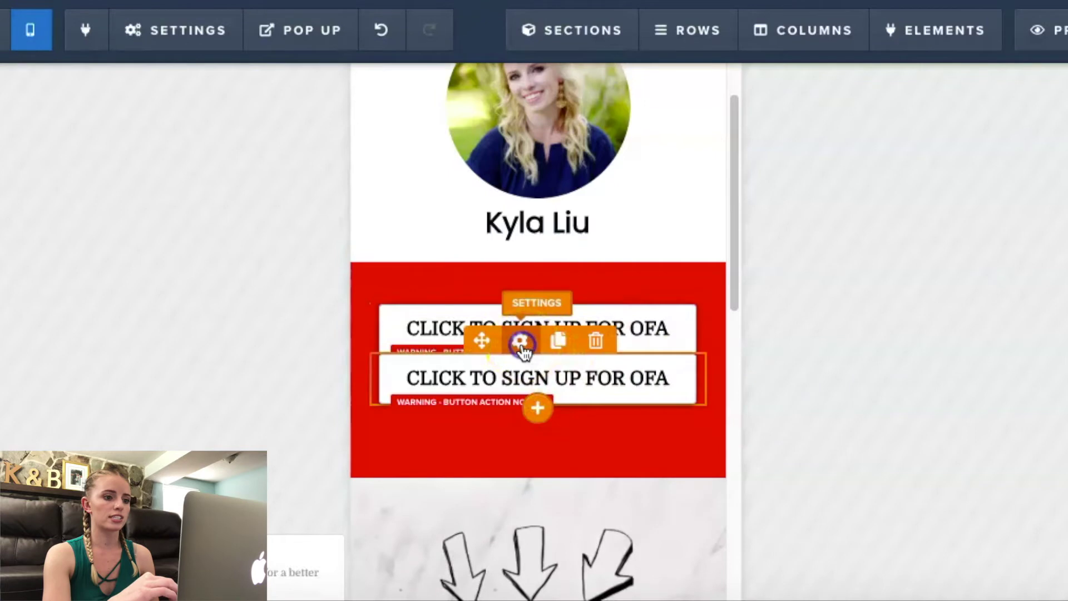
click(519, 340)
drag(855, 198, 909, 210)
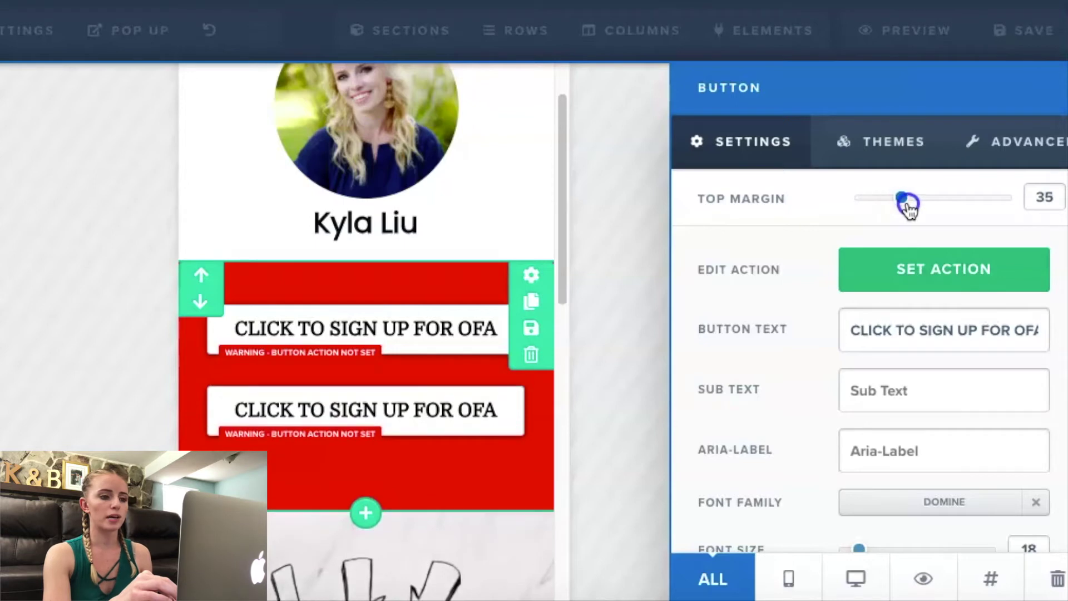
click(507, 453)
mouse_move(448, 436)
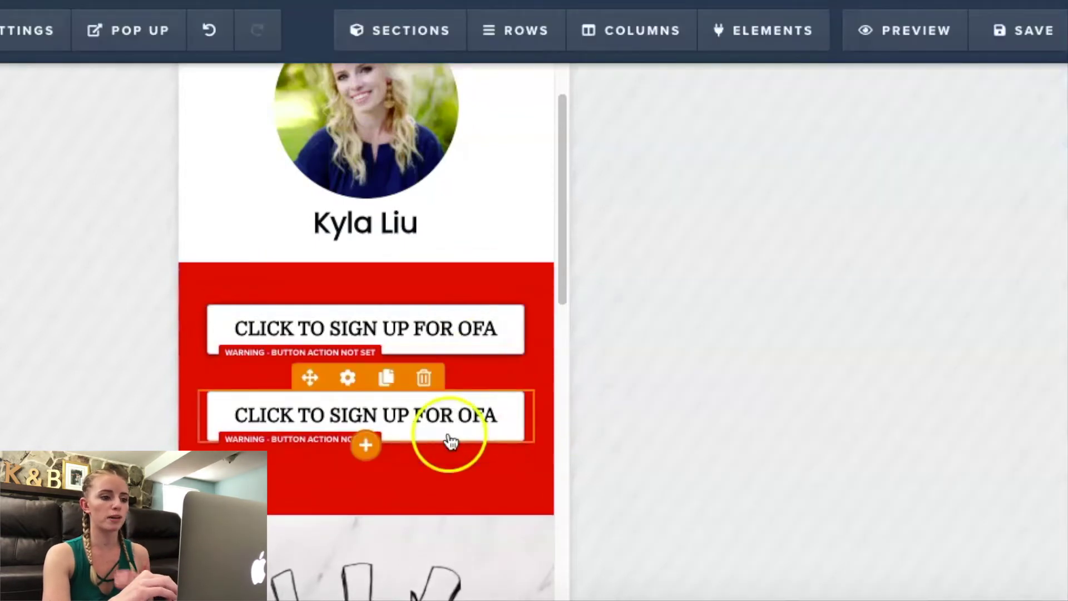
- Change the lower button's text to "MY YOUTUBE CHANNEL"
click(348, 379)
drag(850, 330, 1040, 330)
text(MY YOUT)
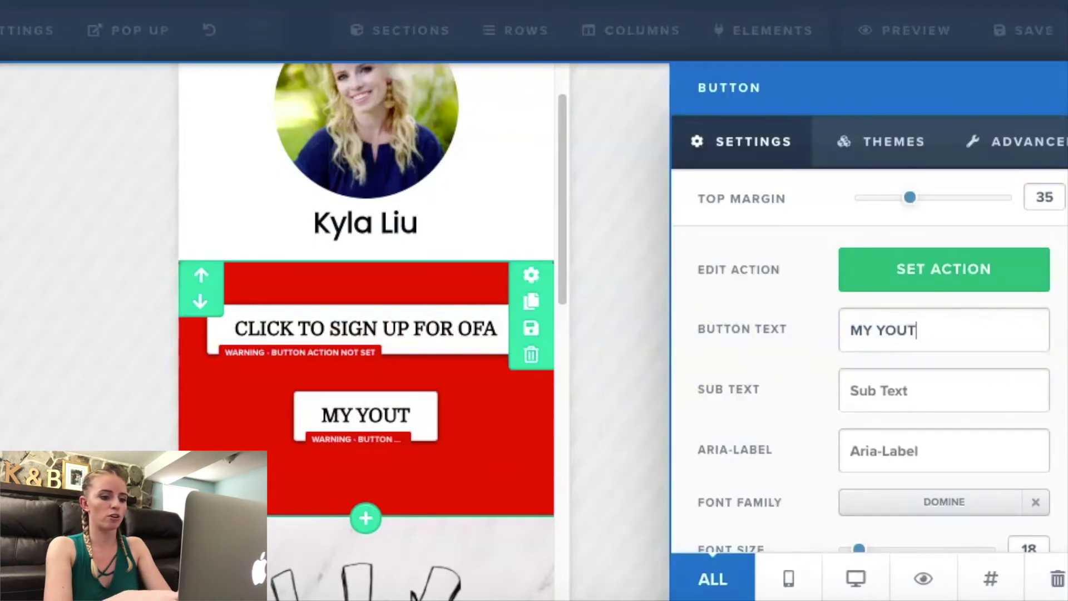
text(UBE)
text(CHANNEL)
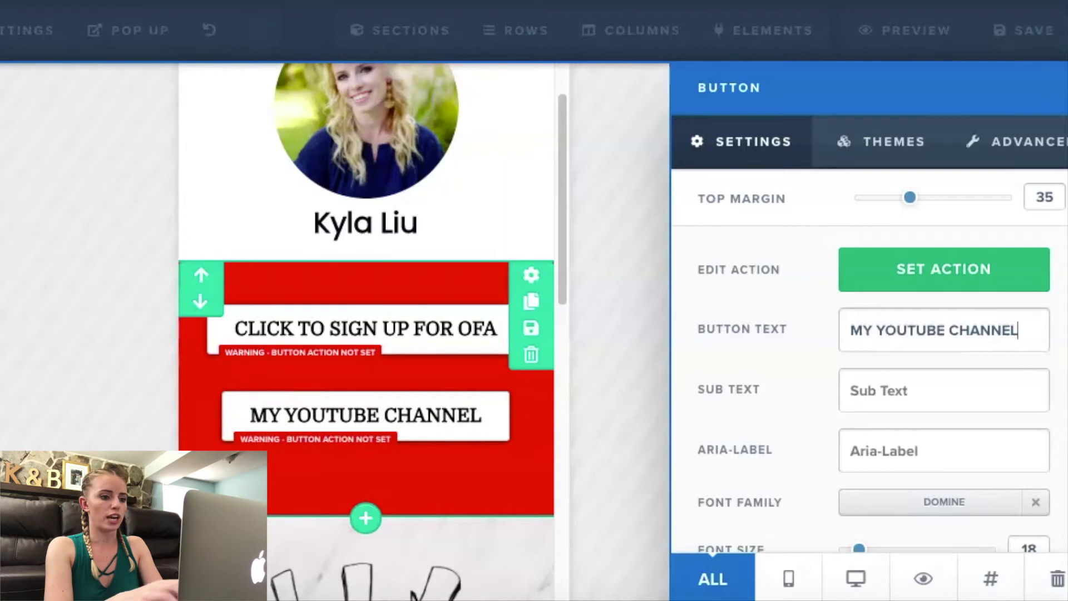
click(516, 428)
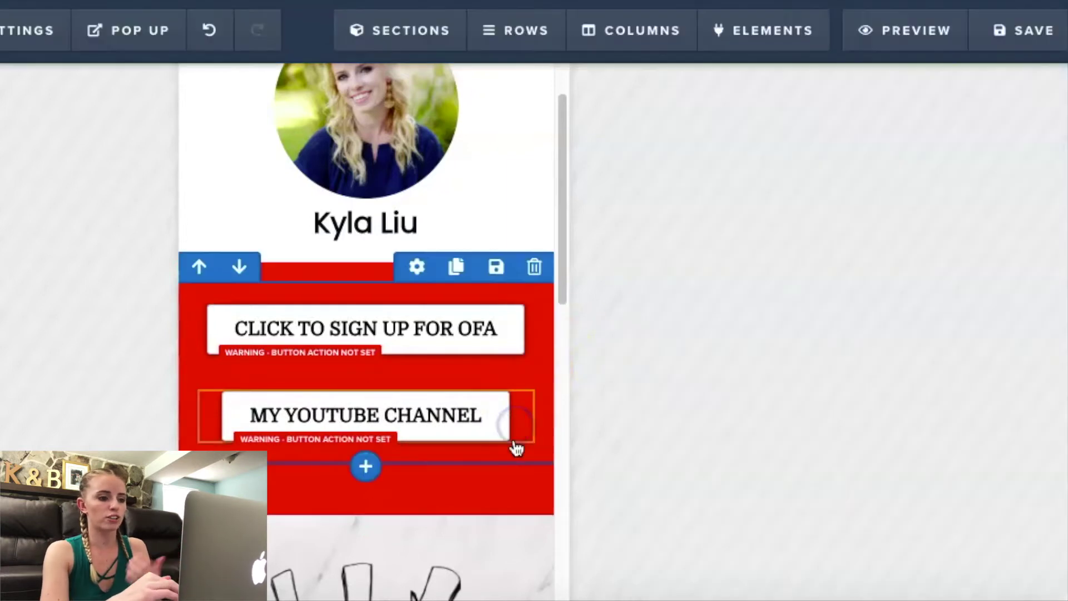
- Examine the marble arrows section, its background image settings and the special offer buttons beneath it
scroll(512, 444, down, 3)
scroll(500, 465, up, 2)
scroll(501, 468, down, 3)
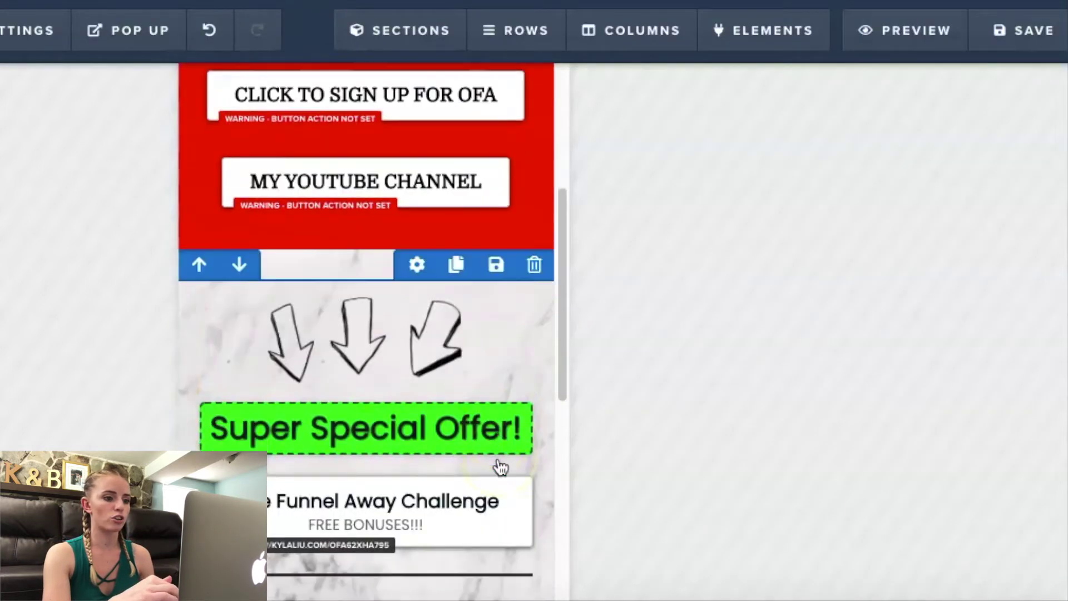
scroll(543, 384, down, 1)
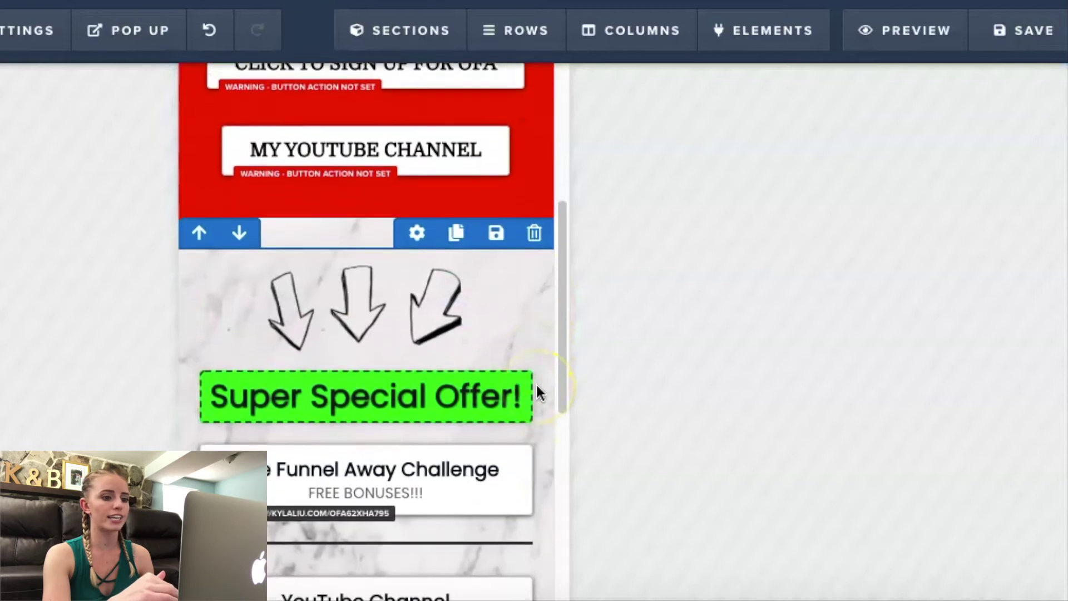
scroll(531, 334, up, 1)
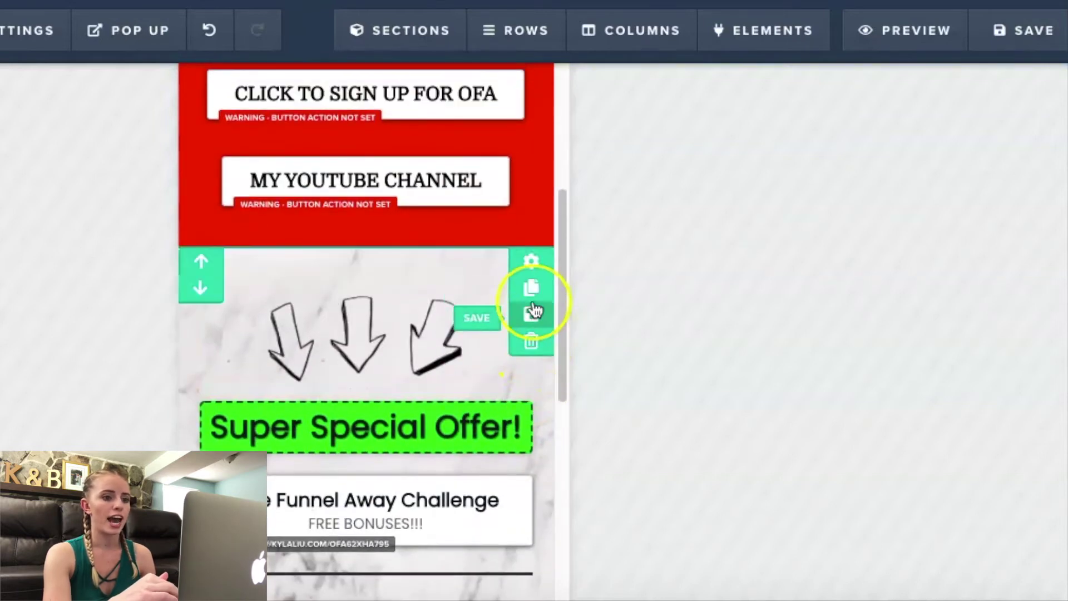
click(532, 264)
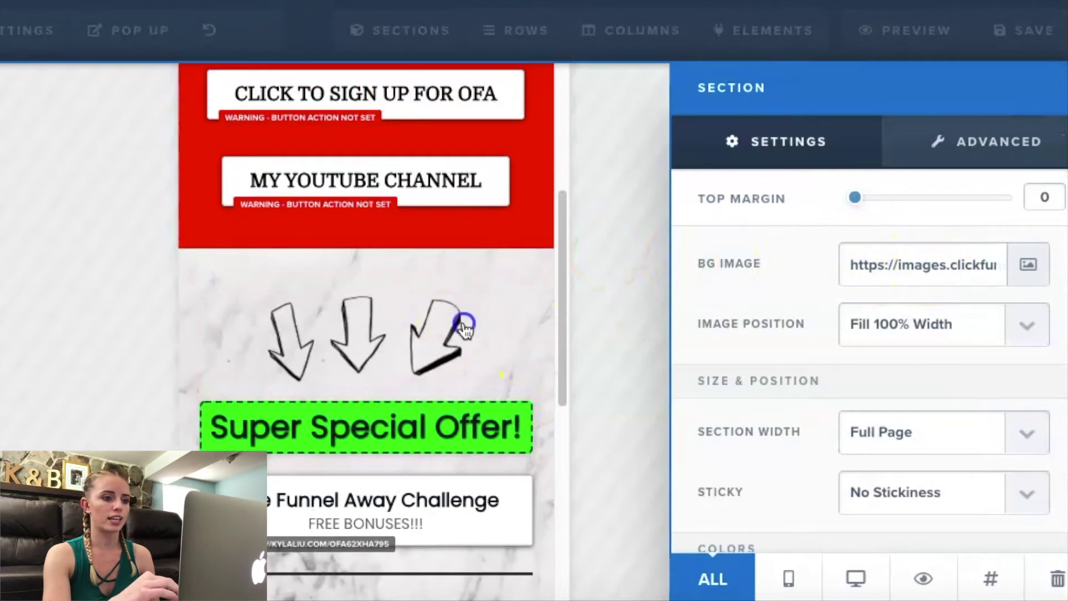
click(464, 325)
scroll(462, 329, down, 1)
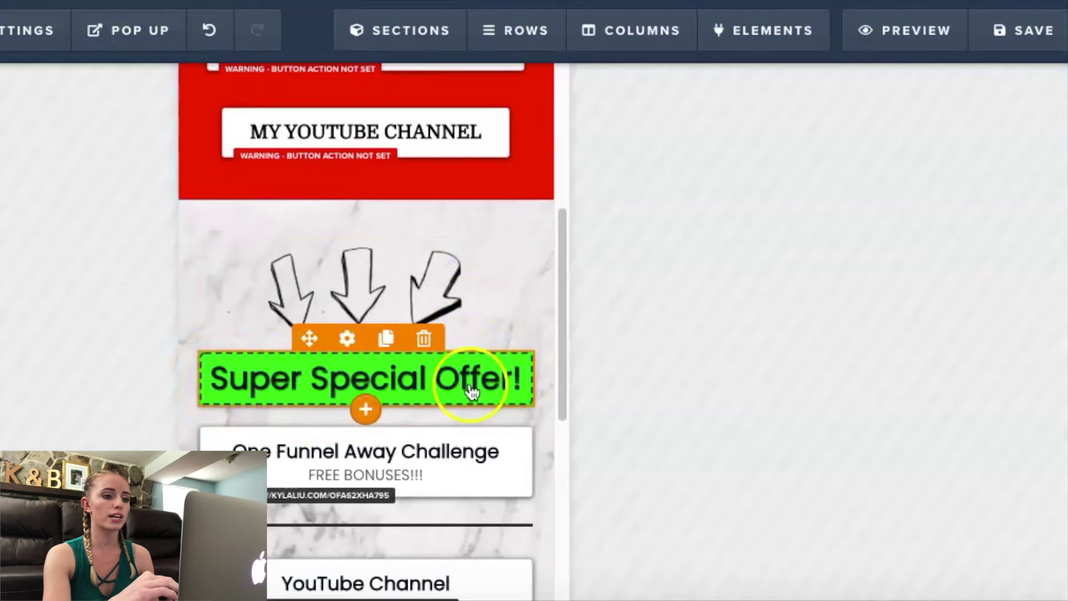
- Add a paragraph directly below the profile photo and replace its placeholder text with "TU-EUASFKLJABSDFBALSKJDFBAKSDFB"
scroll(454, 385, up, 5)
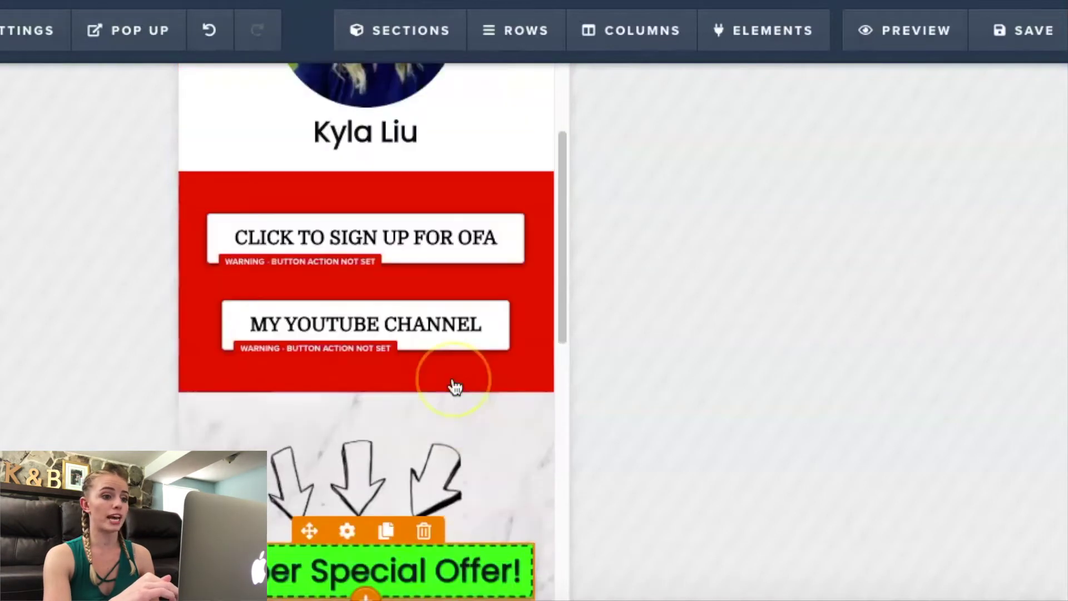
scroll(389, 220, up, 1)
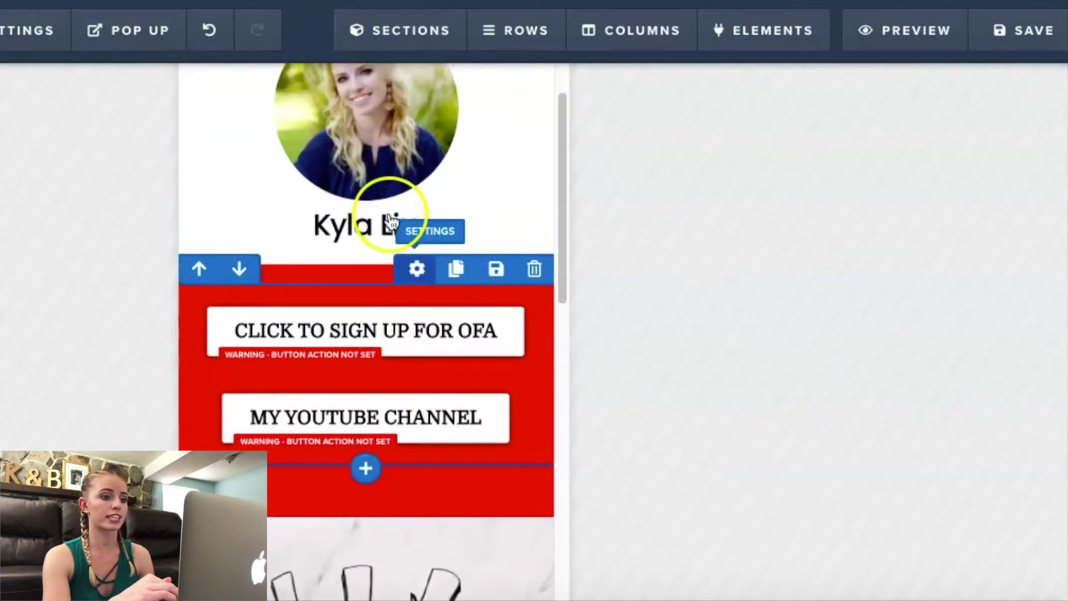
scroll(366, 214, up, 2)
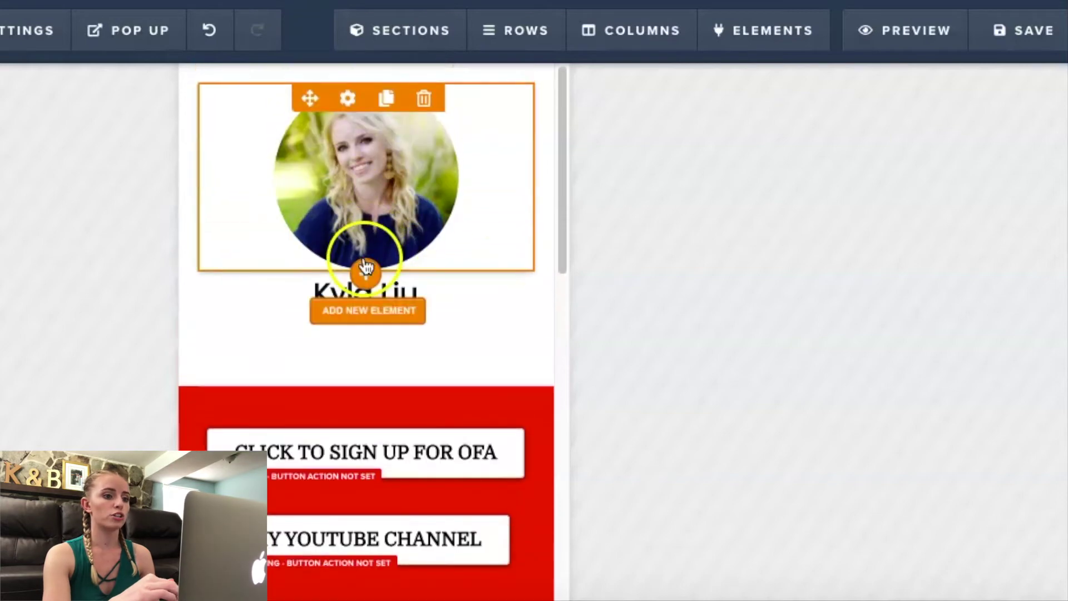
click(365, 273)
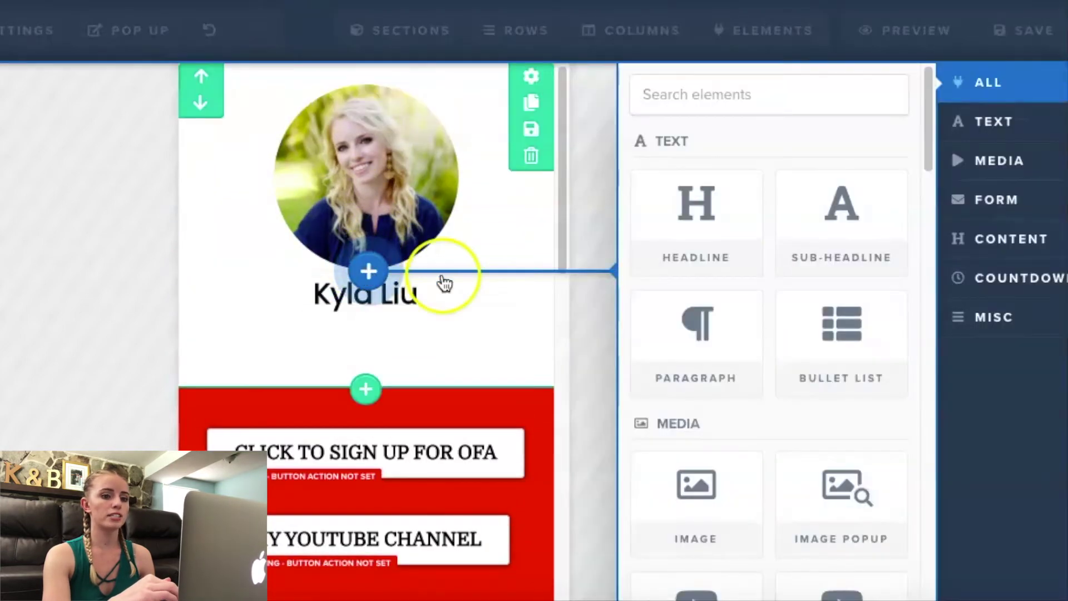
click(671, 349)
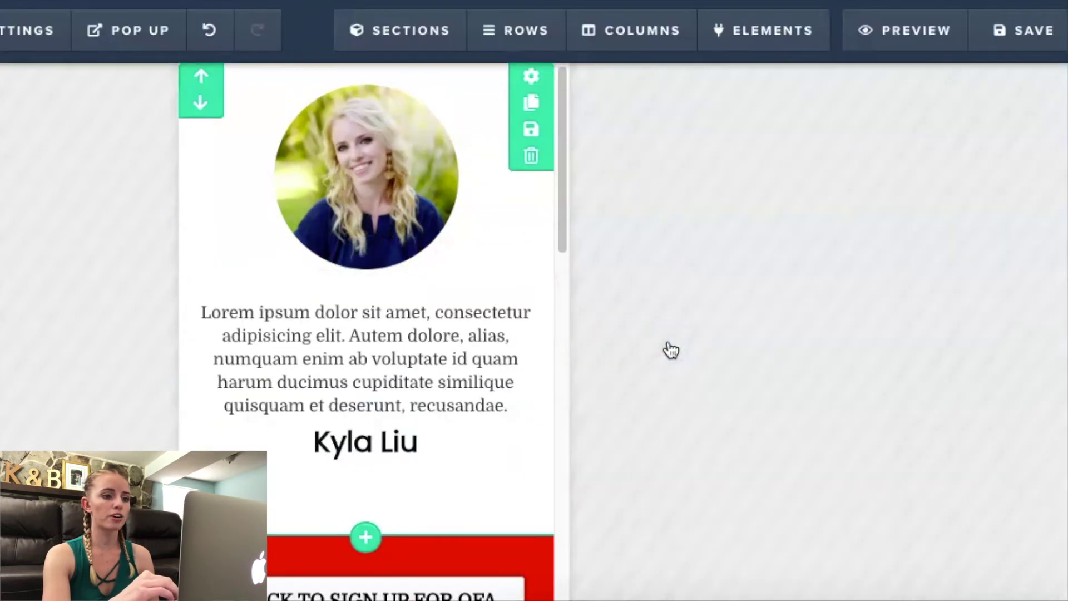
scroll(334, 179, down, 4)
triple_click(334, 179)
key(BackSpace)
text(TU-EUASFKLJABSDFBALSKJDFBAKSDFB)
click(457, 253)
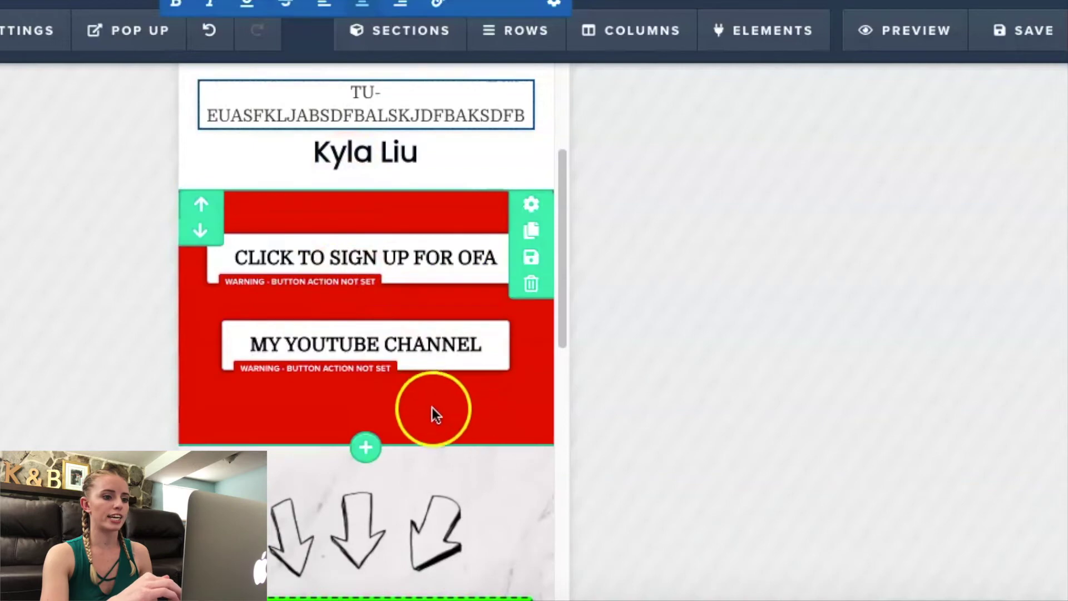
- Deselect the edited elements and save the page
scroll(435, 415, up, 2)
scroll(435, 415, down, 2)
scroll(435, 415, down, 2)
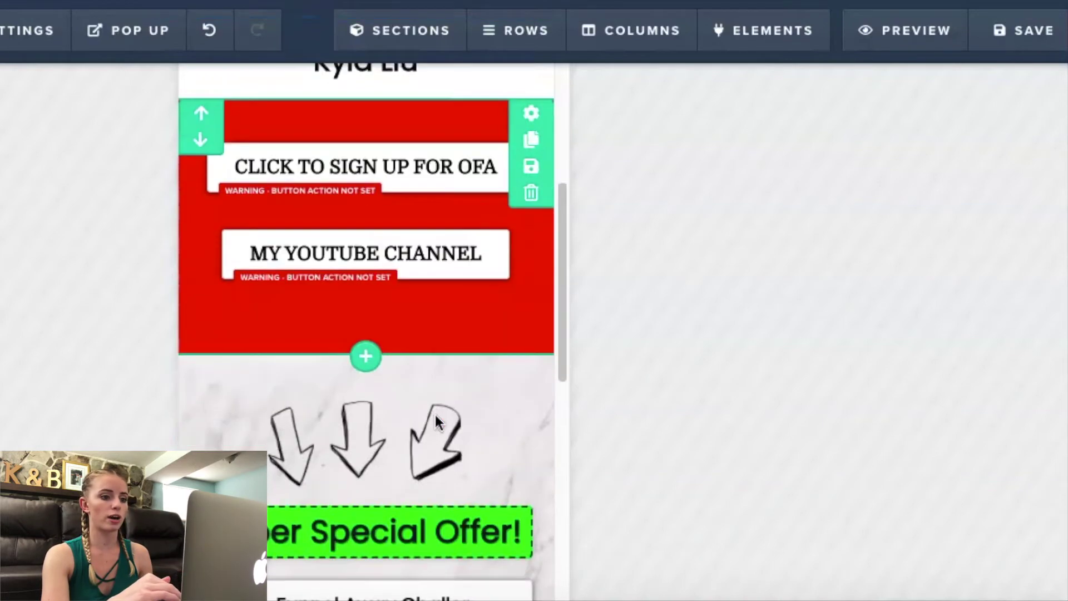
click(749, 236)
click(1030, 31)
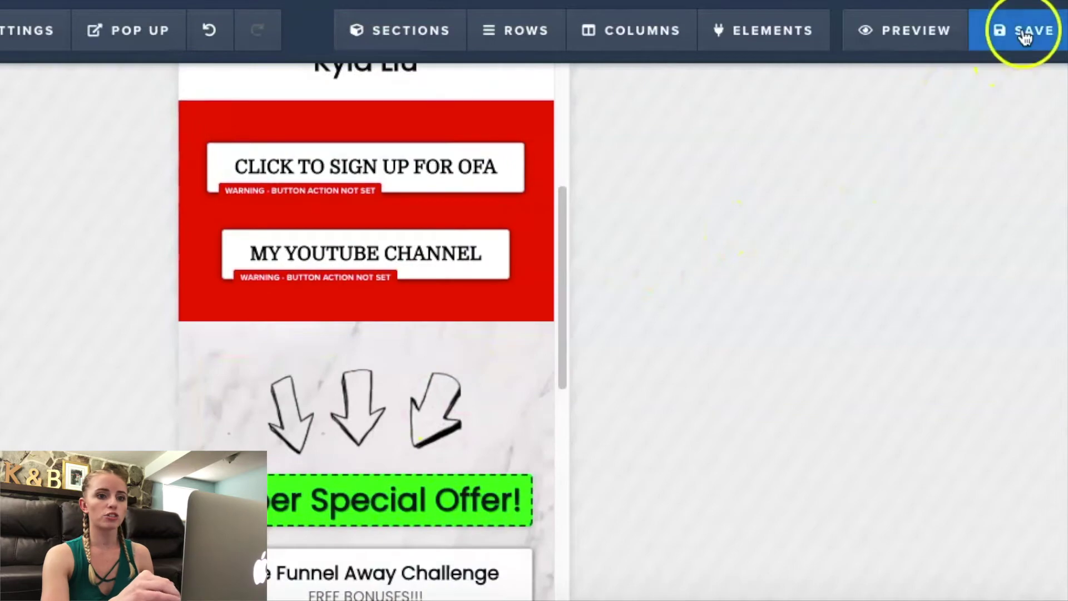
- Check the page's layout in desktop view and return to mobile view
scroll(460, 326, up, 6)
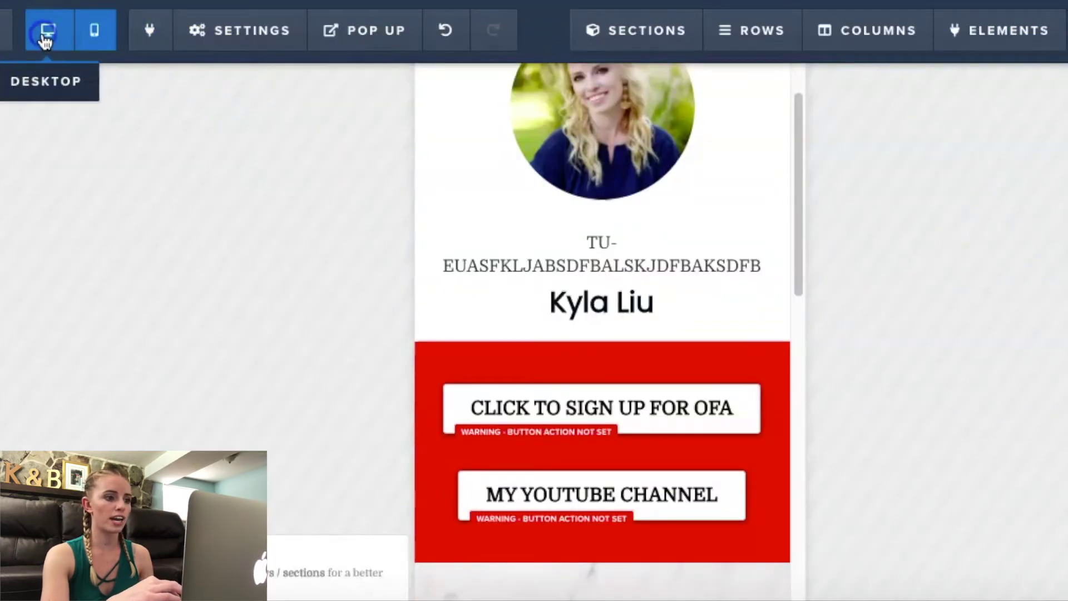
click(45, 31)
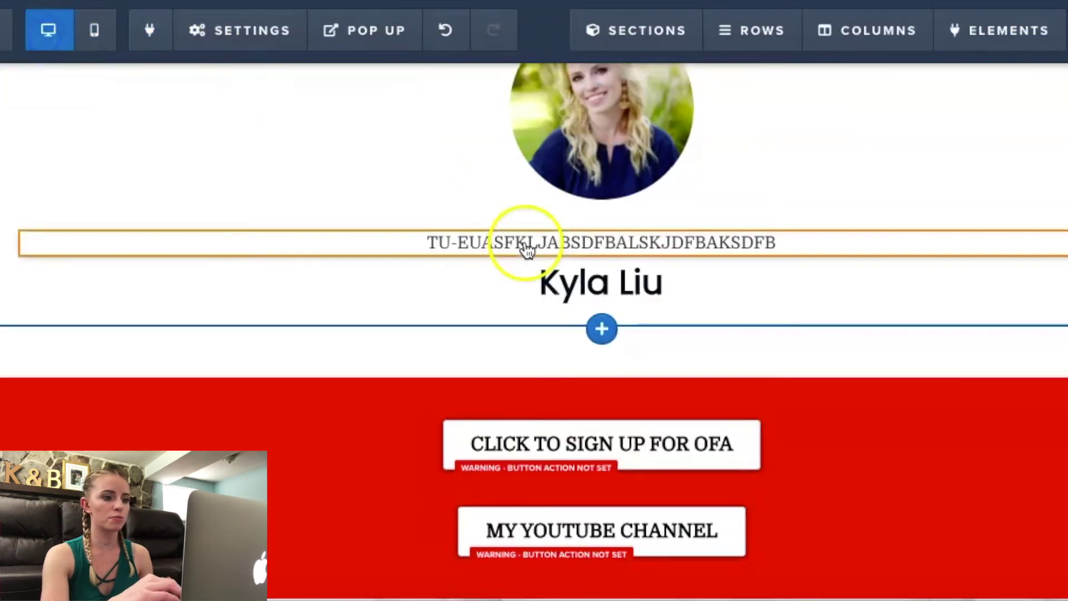
scroll(526, 250, down, 4)
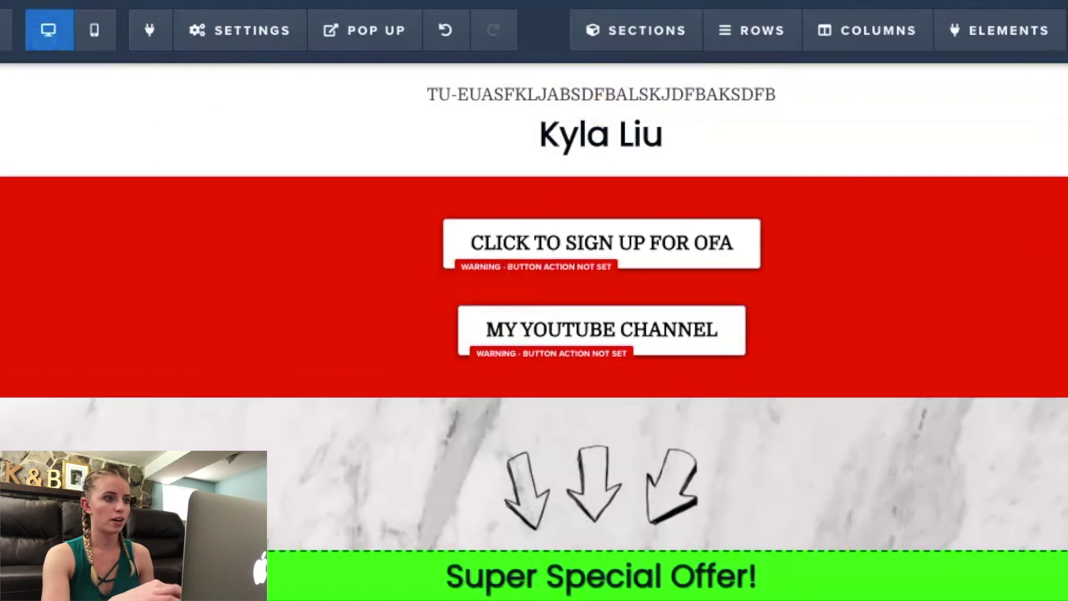
click(103, 32)
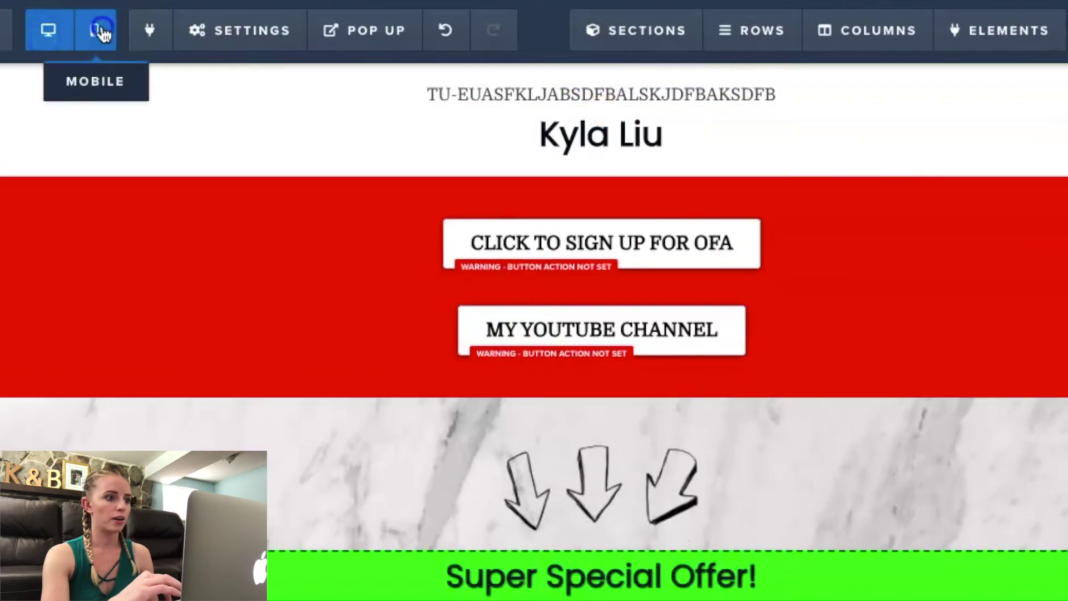
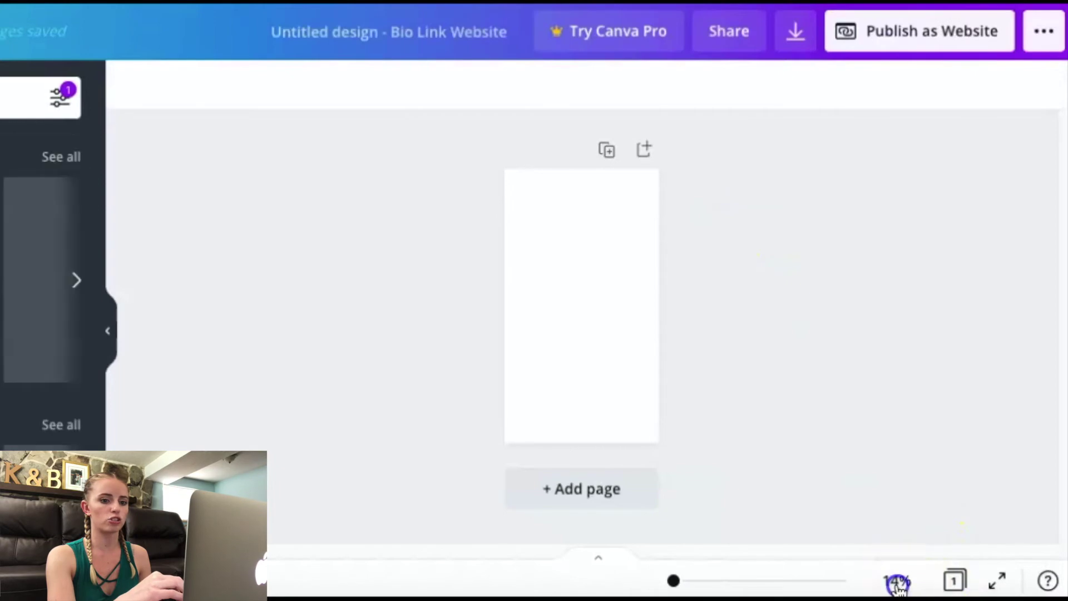
- Apply the recently used Real Estate Broker template to the blank page and look over its full layout
click(913, 348)
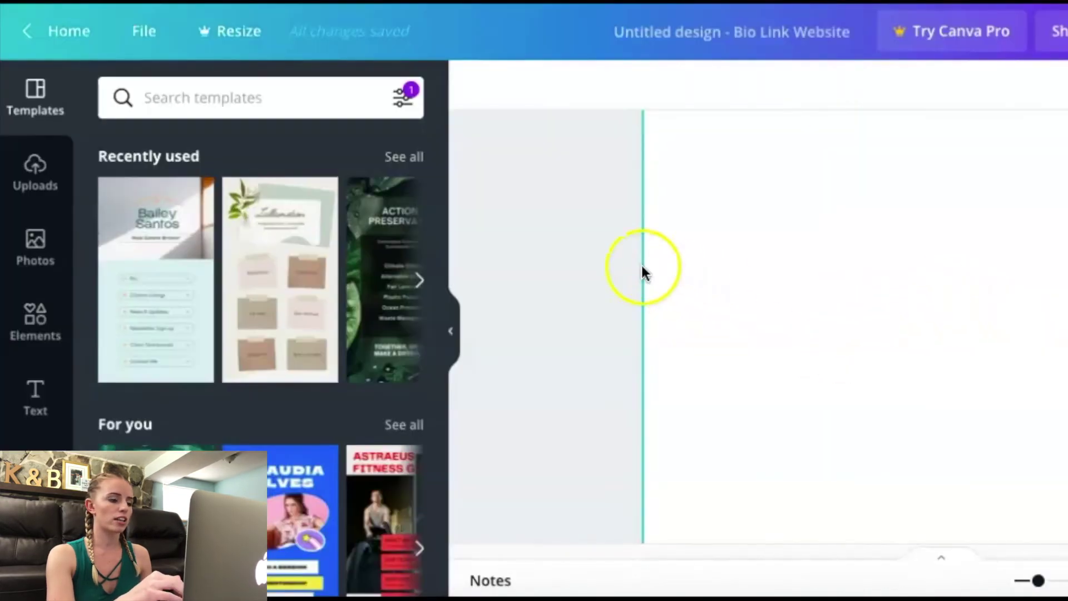
scroll(346, 278, down, 3)
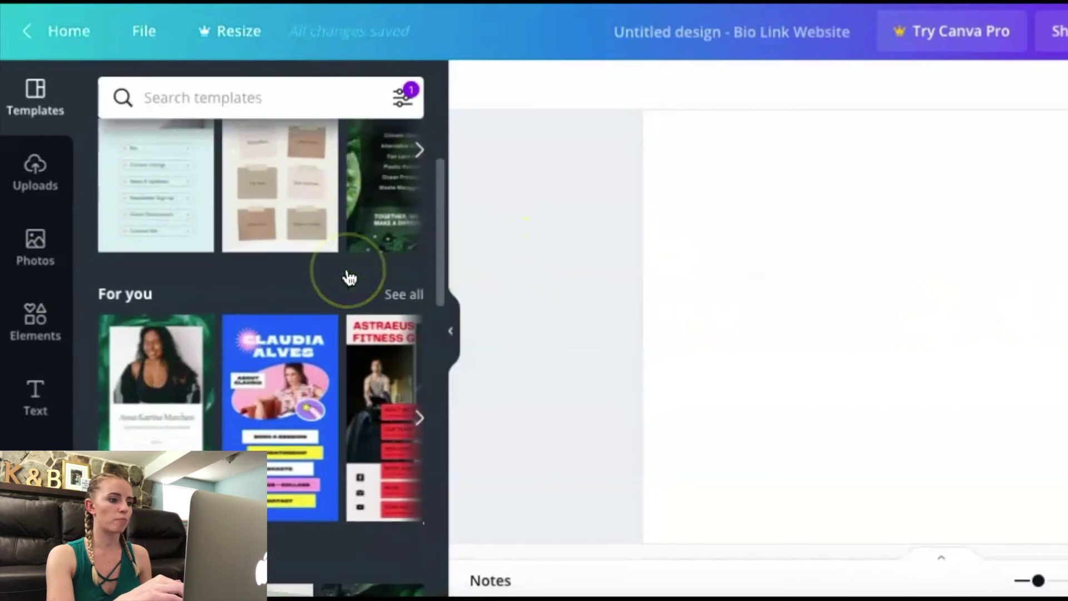
scroll(350, 278, up, 3)
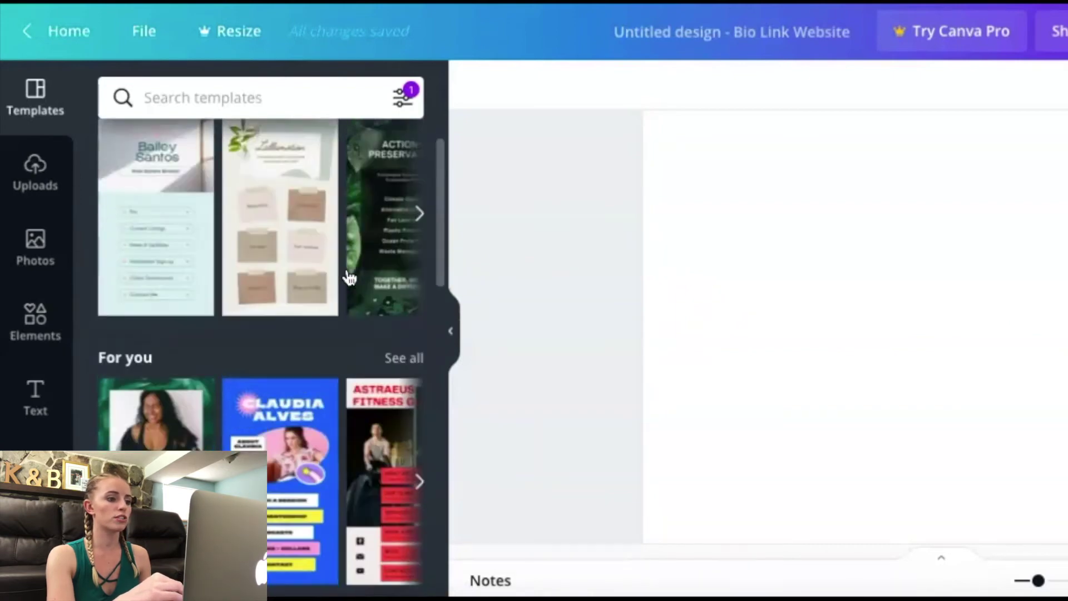
click(200, 293)
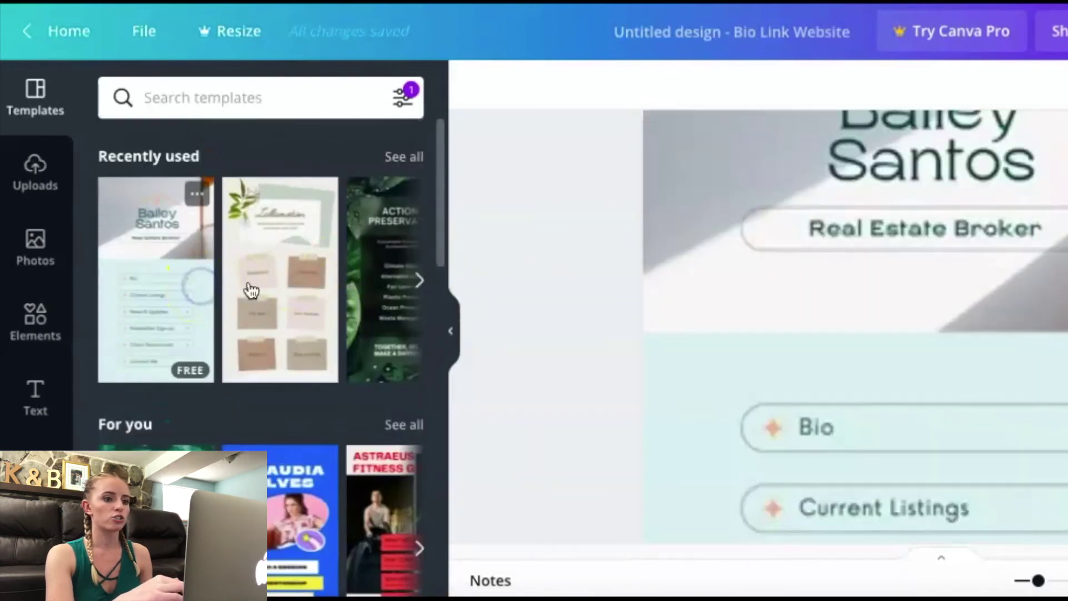
click(1065, 328)
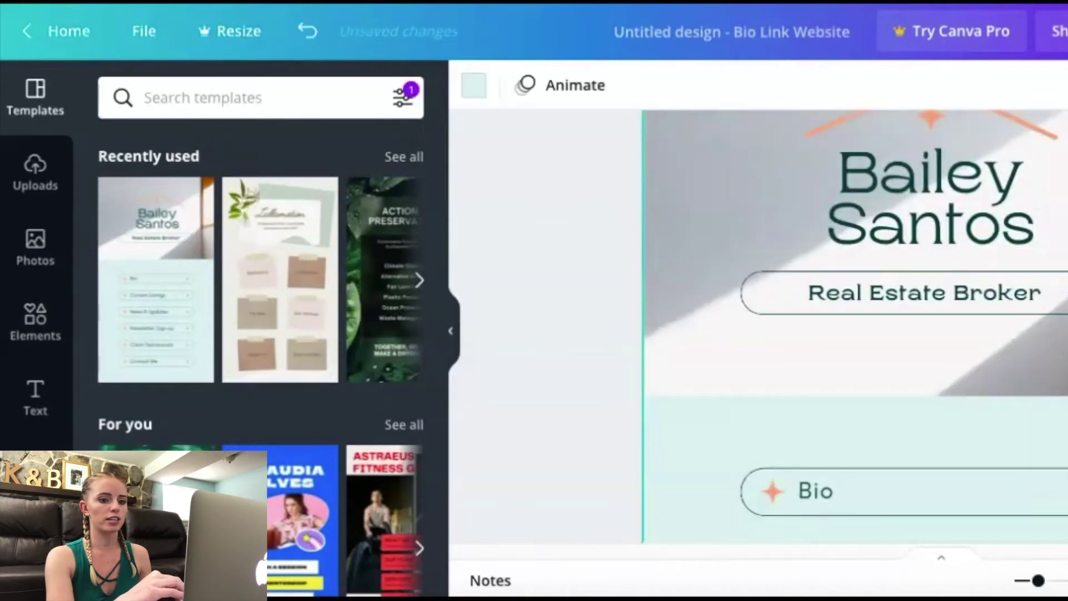
scroll(758, 329, down, 3)
scroll(759, 328, down, 3)
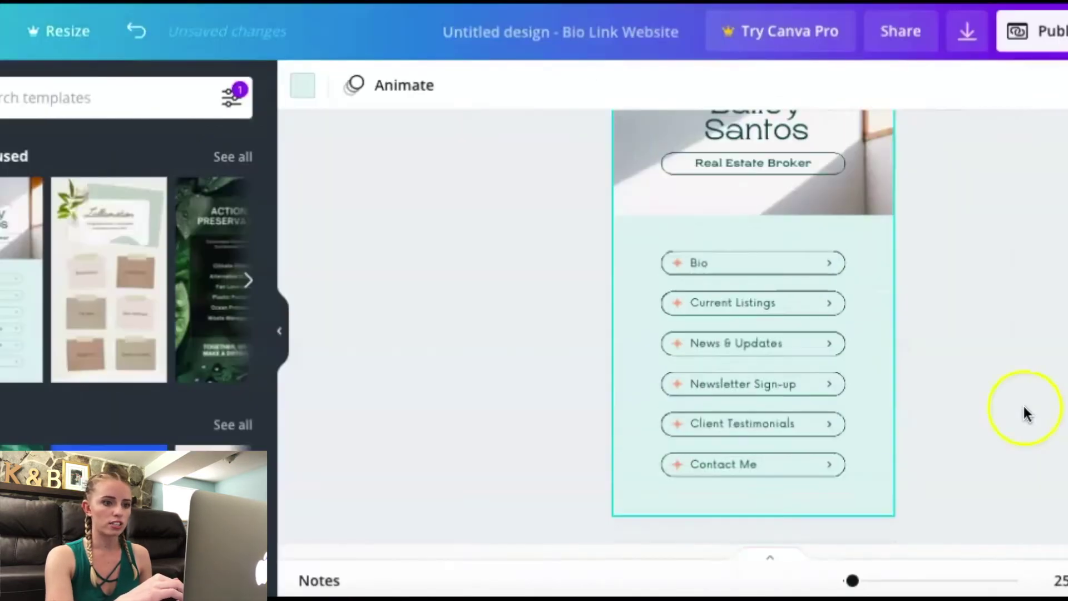
scroll(759, 328, up, 2)
scroll(1023, 404, up, 2)
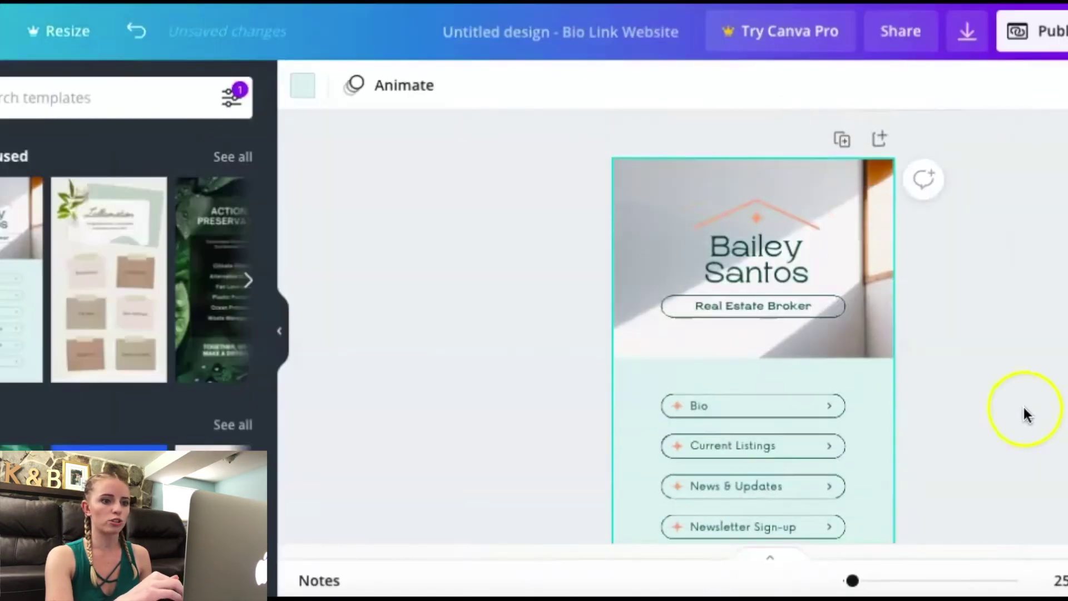
- Delete the header photo and set a white brick texture as the page background
click(862, 336)
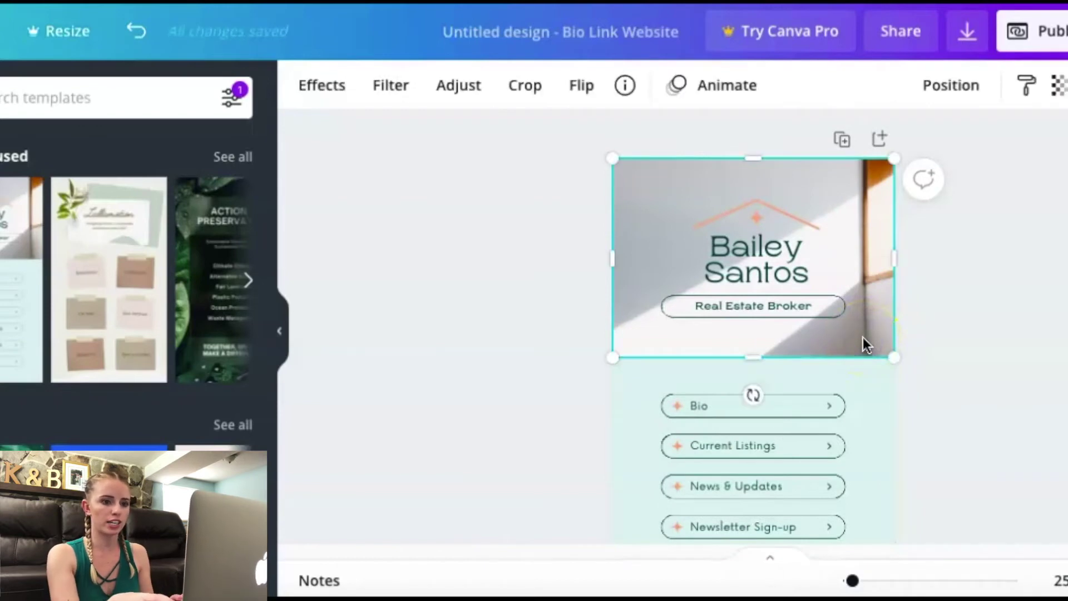
key(Delete)
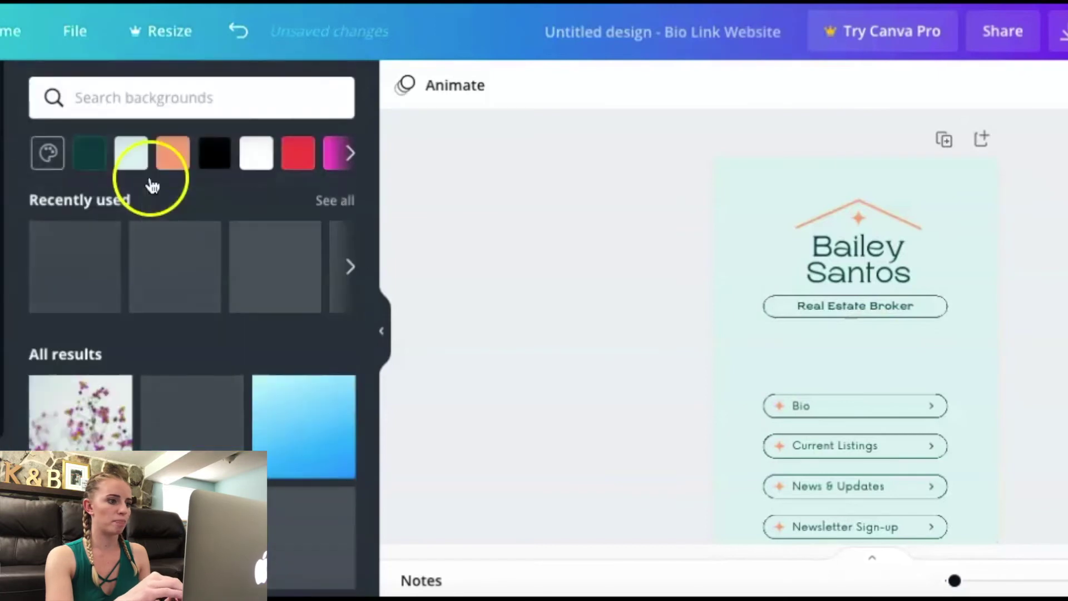
click(72, 263)
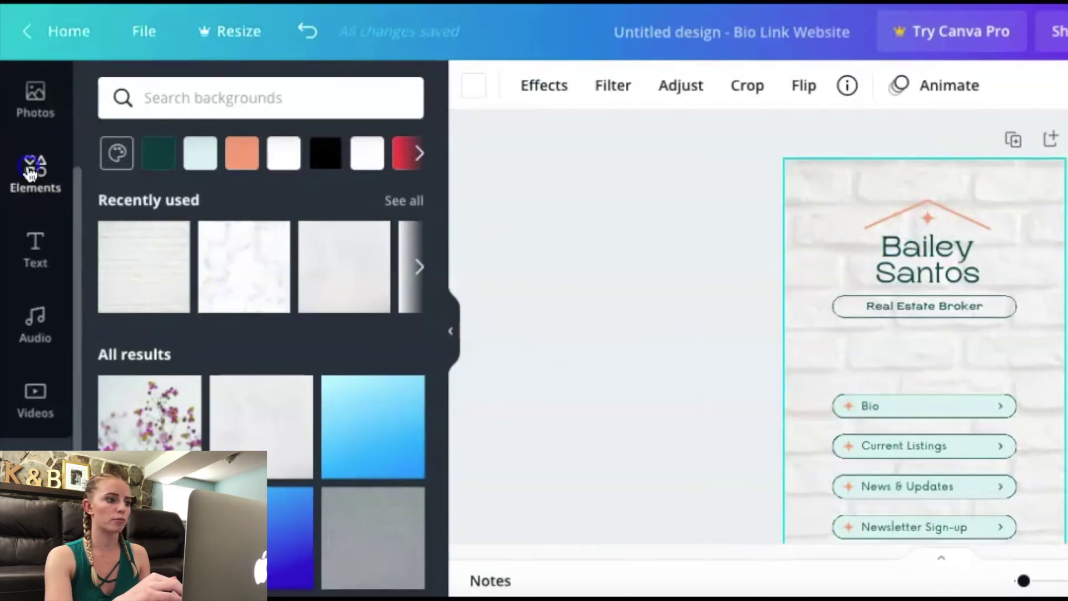
- Add a square shape and stretch it across the full page width, from just below the Real Estate Broker label to the page's lower edge
click(31, 173)
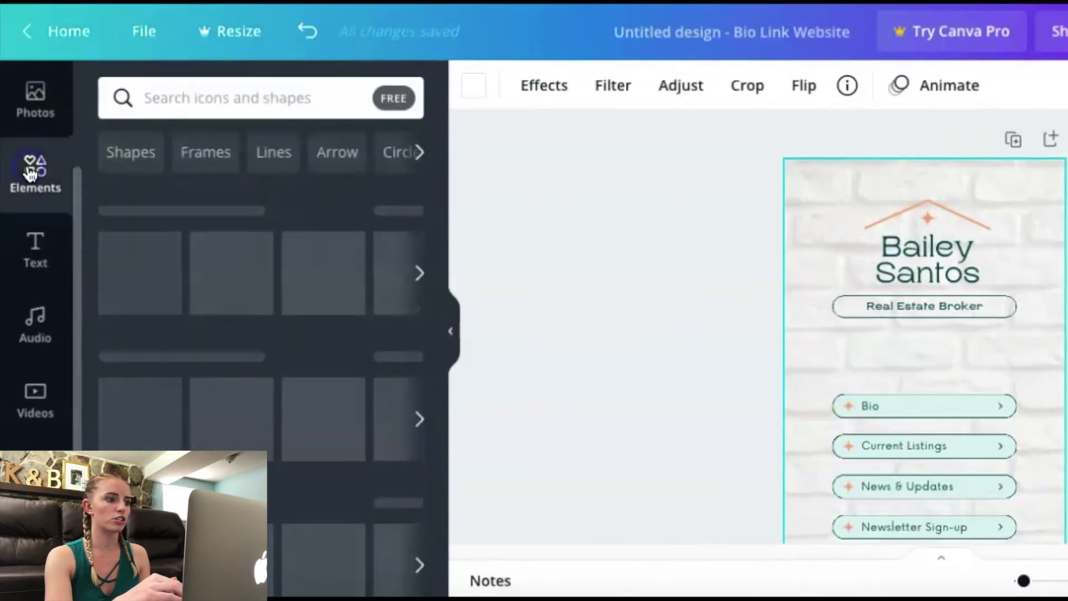
click(178, 356)
scroll(178, 355, down, 1)
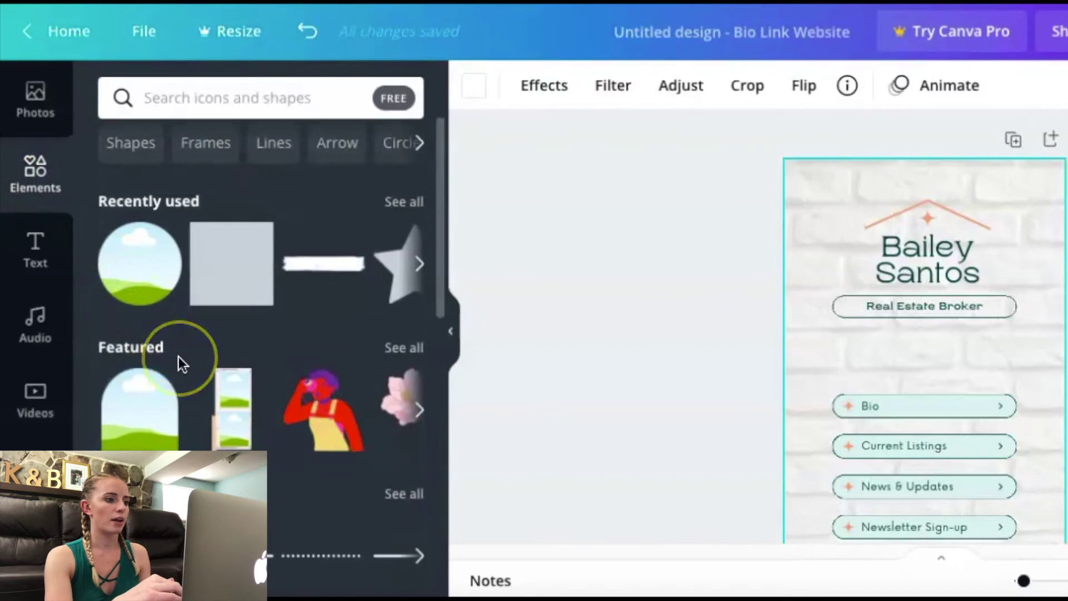
scroll(179, 356, down, 5)
click(212, 416)
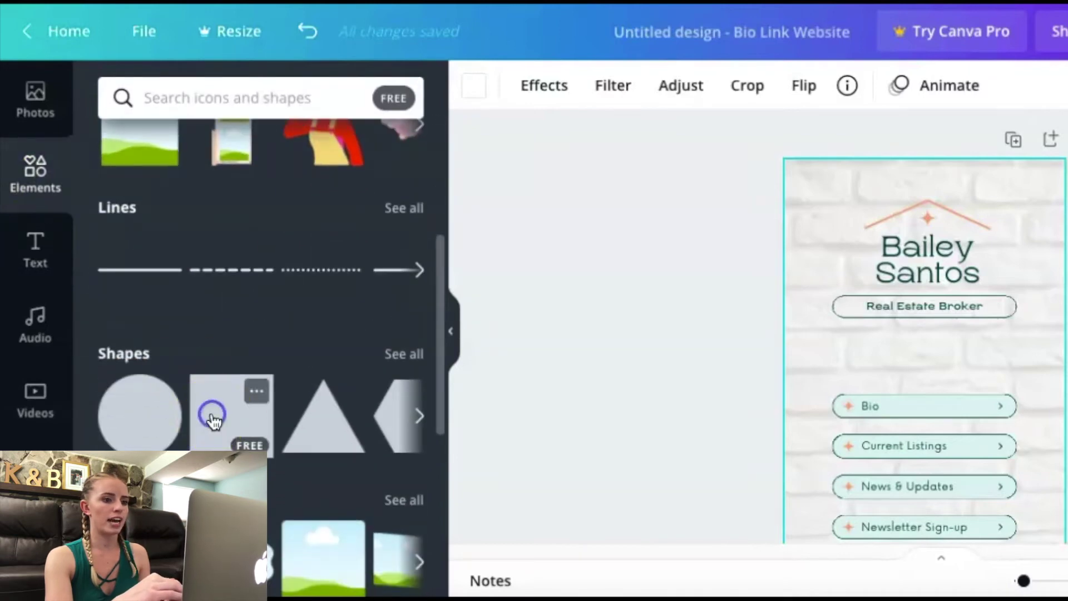
drag(943, 407, 892, 408)
drag(720, 407, 893, 412)
scroll(892, 412, down, 4)
drag(755, 287, 762, 462)
scroll(763, 461, up, 2)
drag(760, 251, 760, 248)
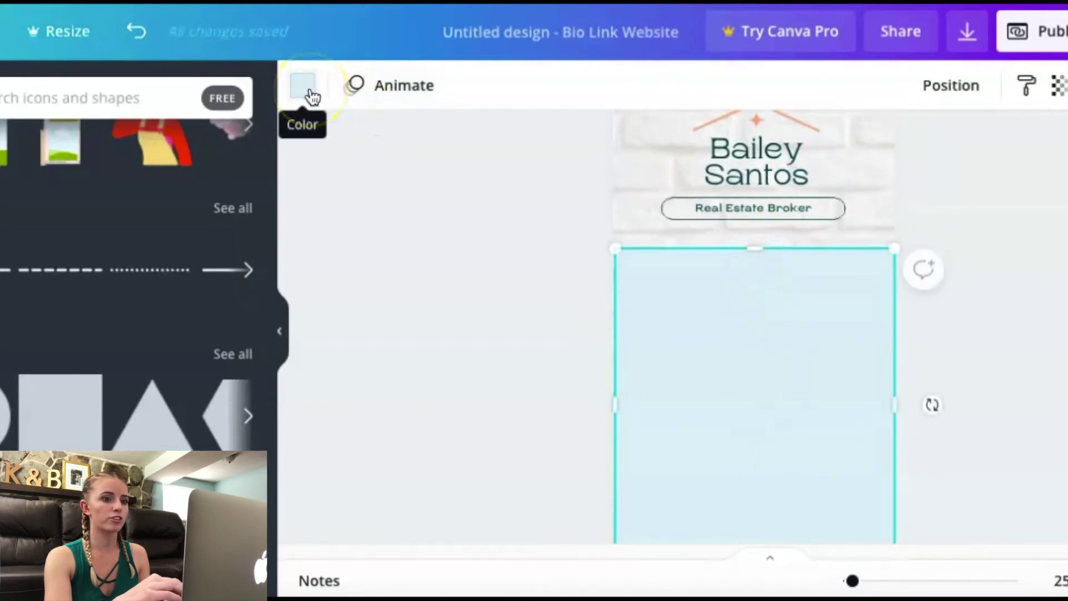
- Send the large rectangle to the back so it sits behind the link buttons, and check the layout
click(942, 81)
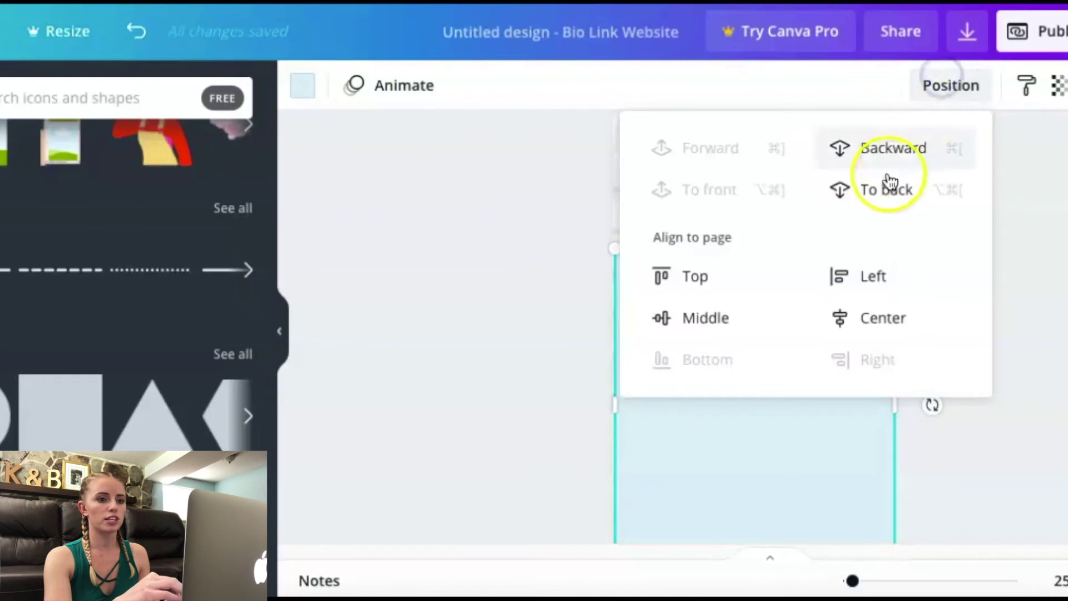
click(884, 189)
click(1044, 228)
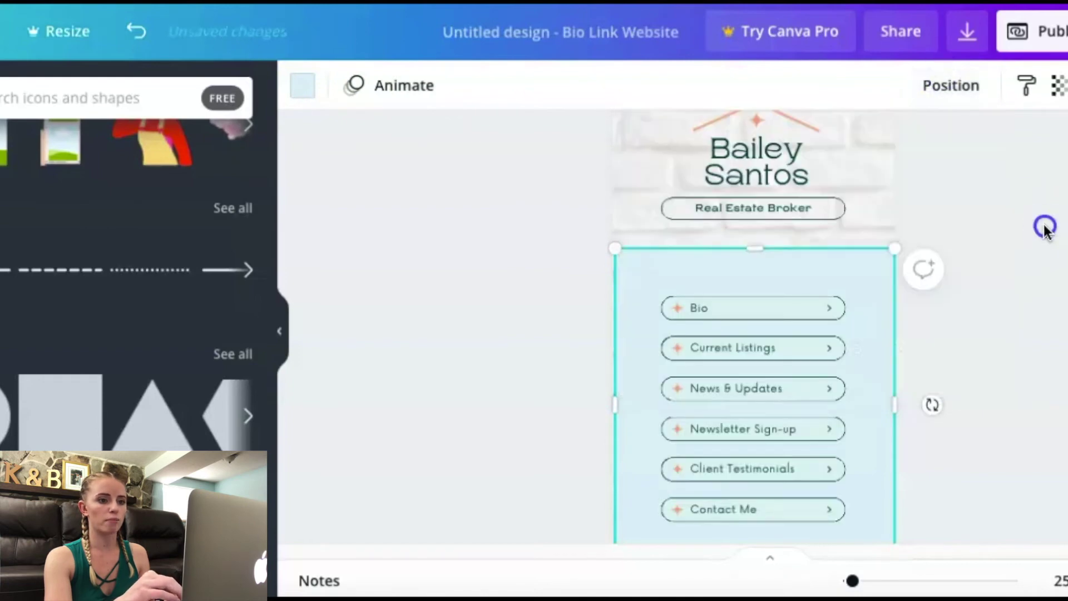
scroll(1014, 245, down, 1)
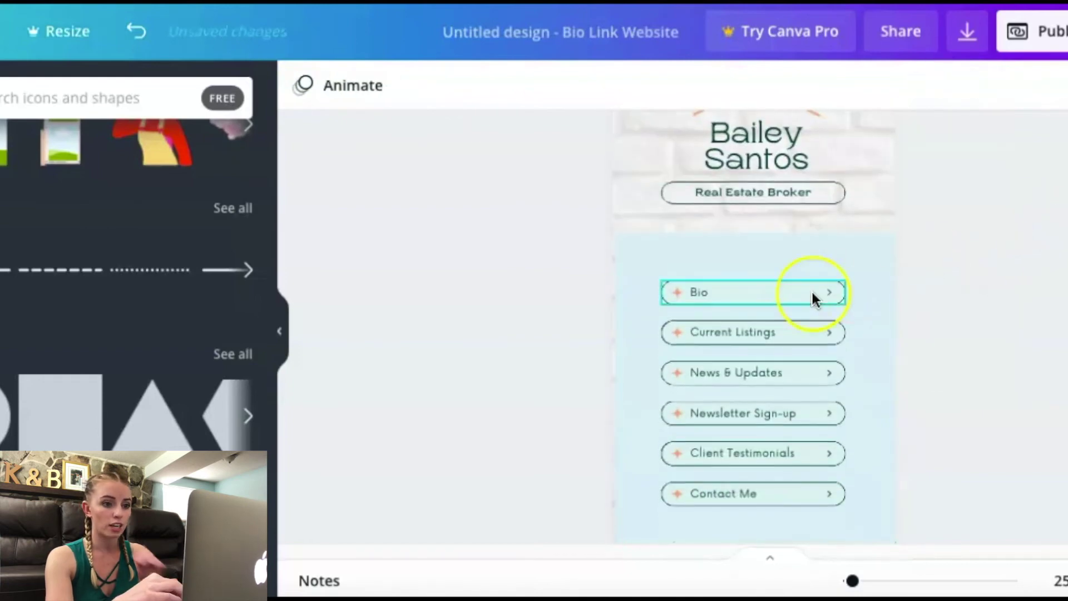
scroll(811, 298, up, 3)
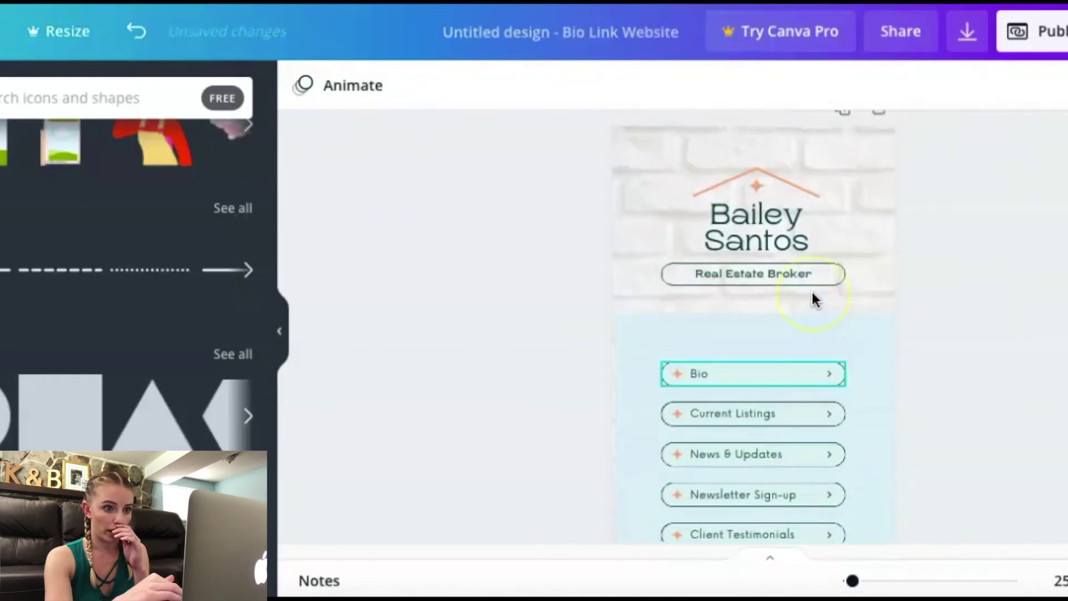
- Delete the template's name title together with its roof logo from the header
click(779, 238)
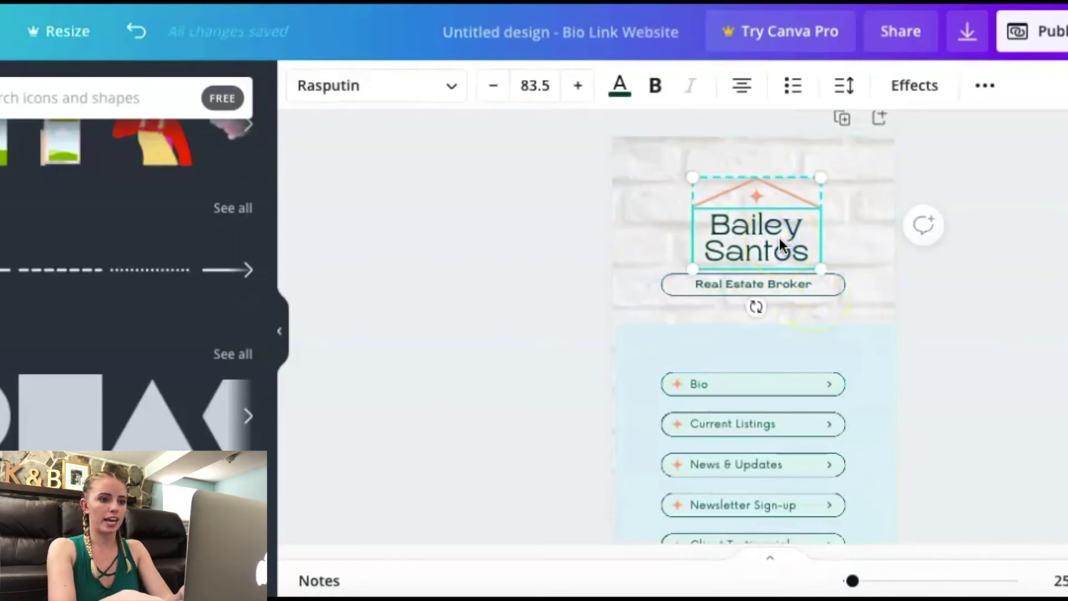
key(BackSpace)
key(BackSpace)
click(767, 279)
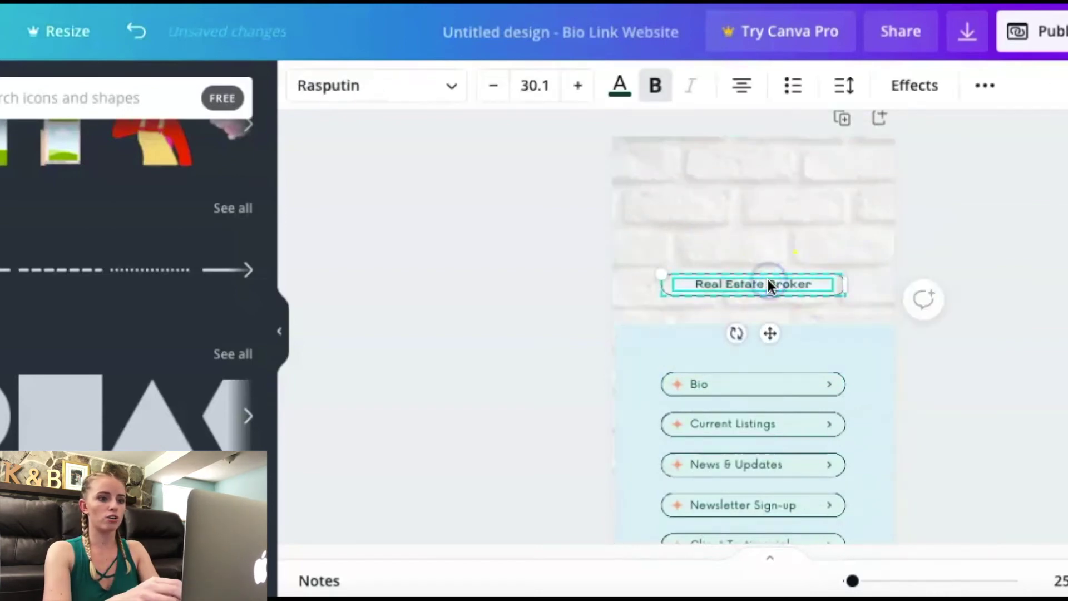
- Add a heading, place it above the Real Estate Broker label and replace its placeholder text with the page owner's name
click(39, 267)
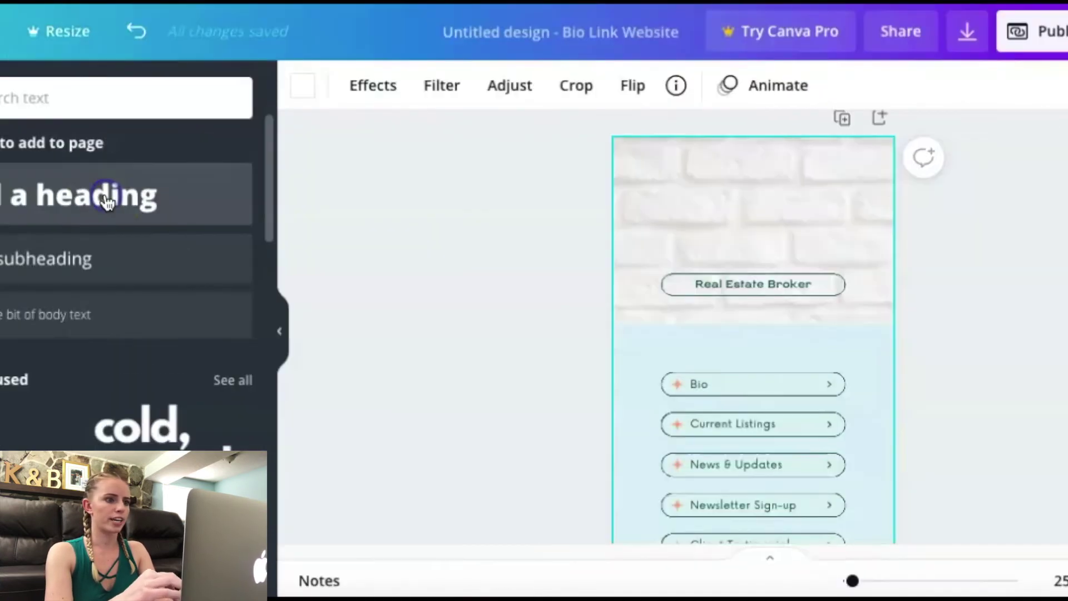
click(276, 199)
click(783, 341)
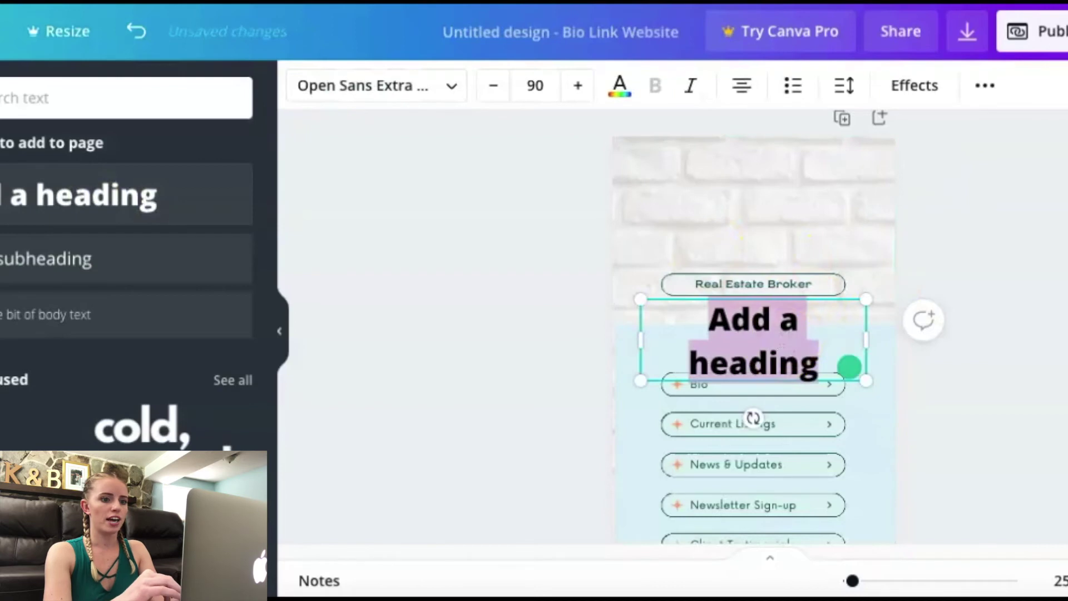
drag(772, 336, 772, 215)
double_click(771, 215)
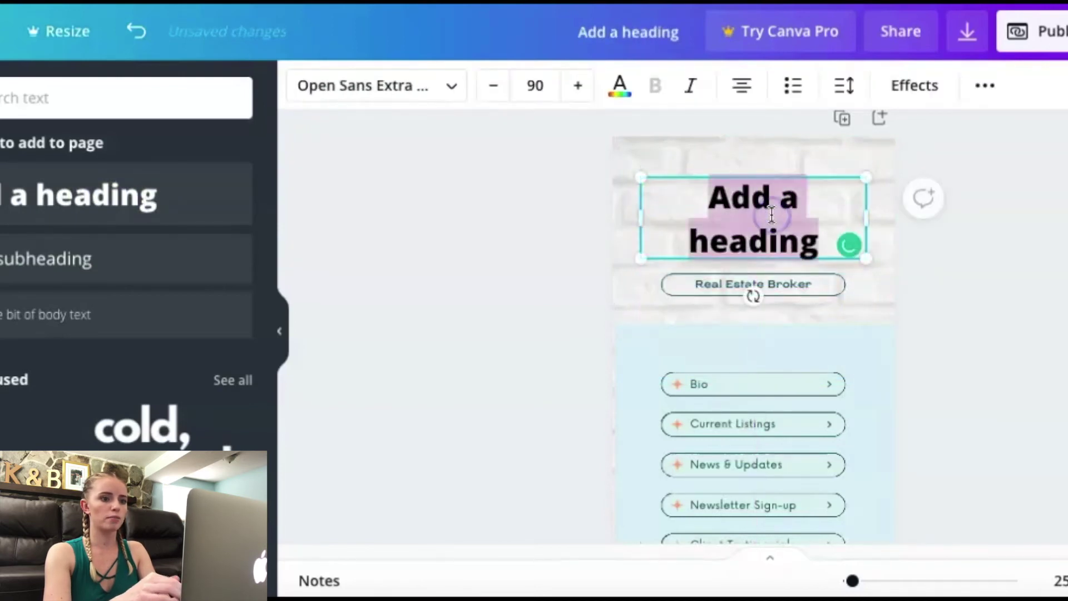
text(Kyla Liu)
- Set the name heading's font to Playlist Script
click(431, 100)
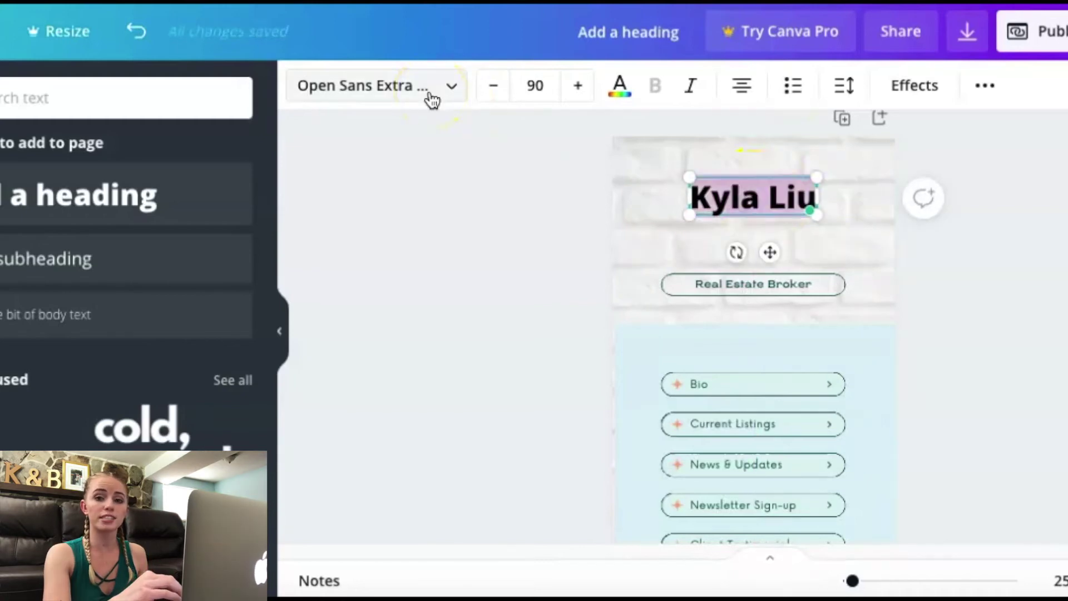
click(432, 100)
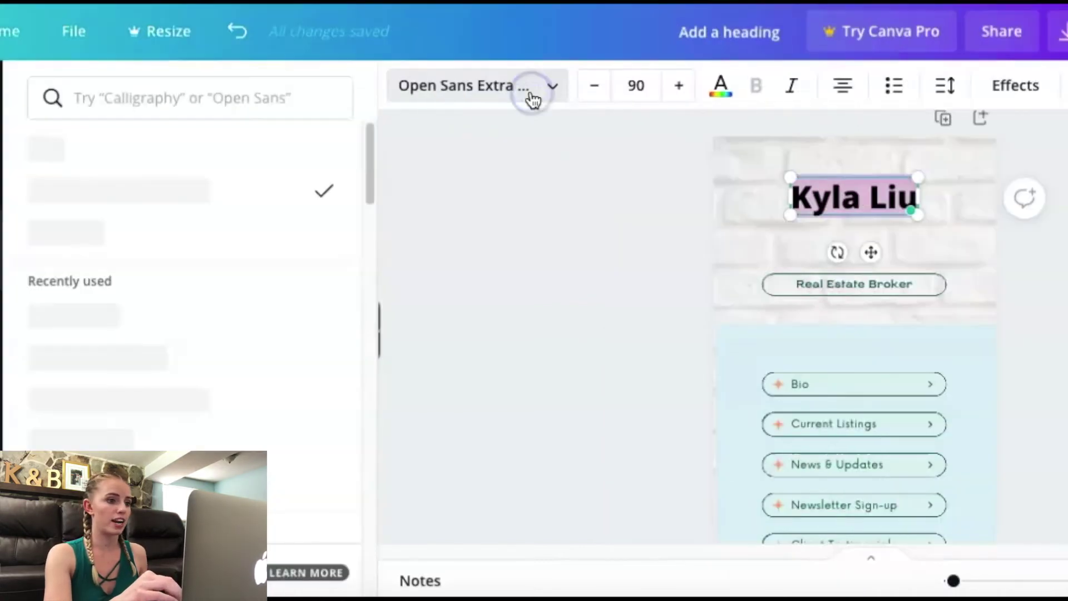
click(133, 316)
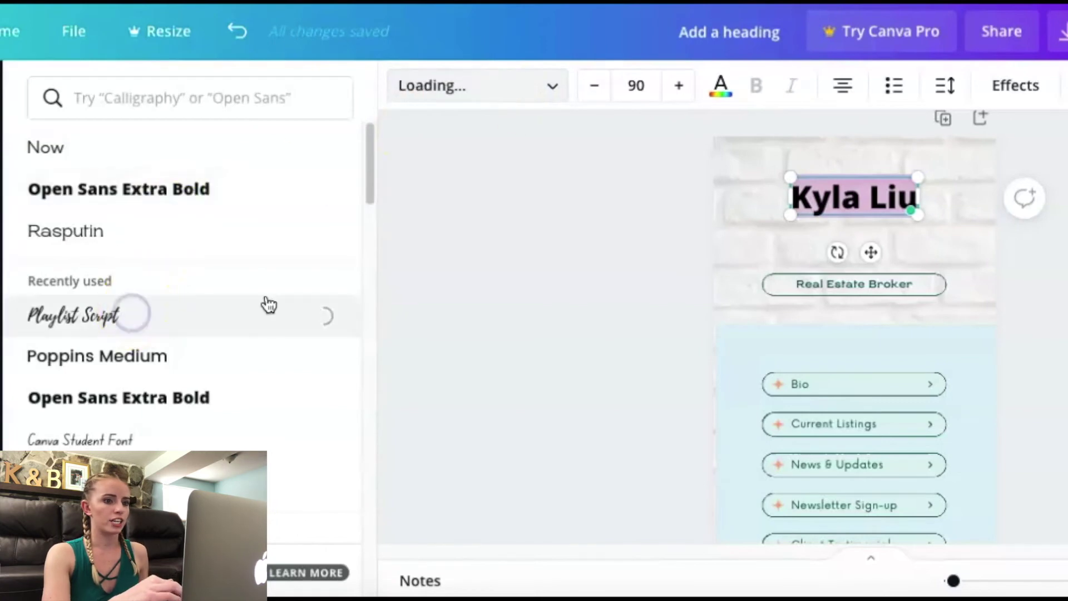
key(Escape)
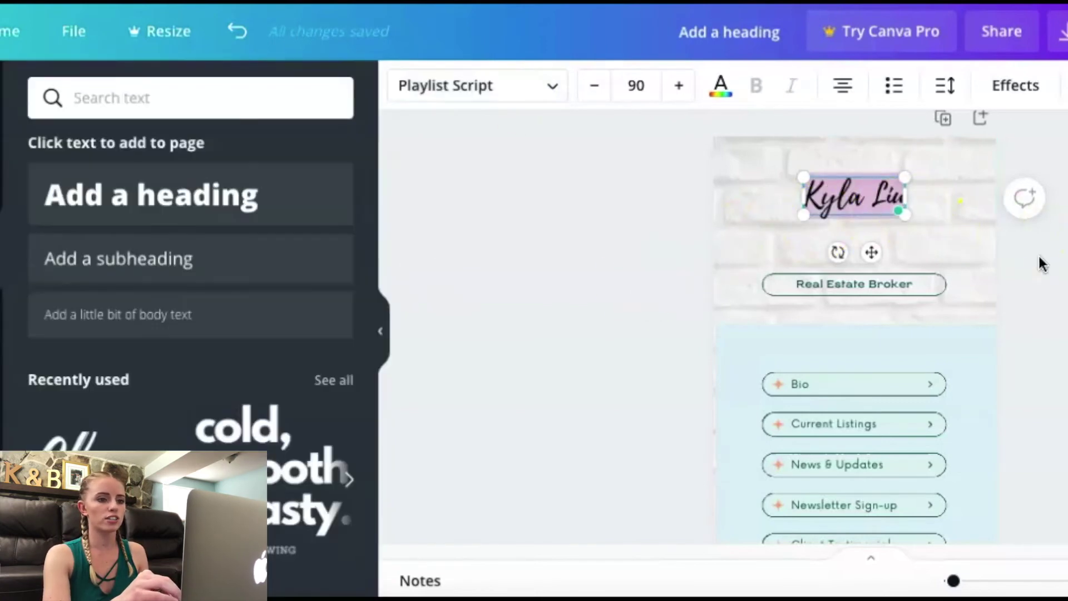
- Enlarge the name heading to about size 170 and centre it in the brick header above the label
click(879, 196)
drag(905, 214, 957, 252)
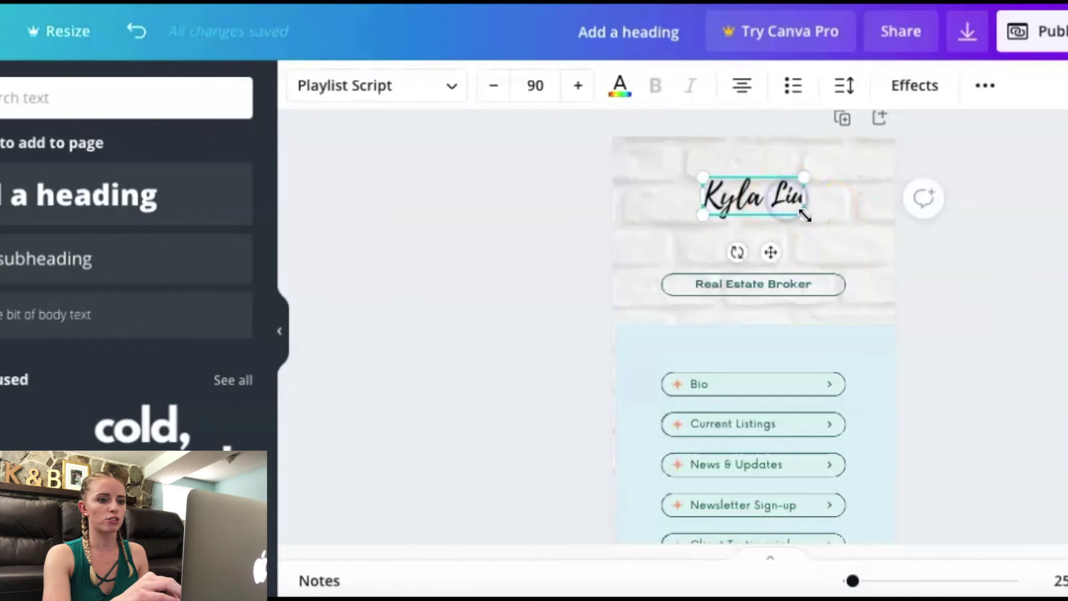
drag(857, 252, 890, 272)
click(968, 272)
drag(812, 202, 764, 208)
click(970, 312)
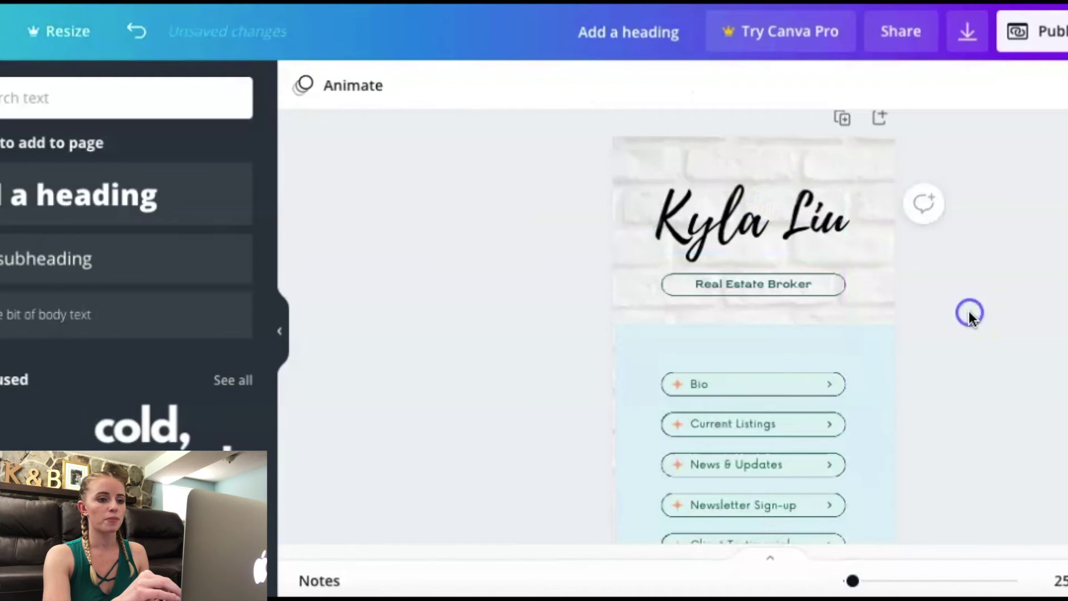
- Delete the Real Estate Broker label and move the name heading down to just above the blue rectangle
click(817, 284)
key(Delete)
click(794, 220)
drag(794, 220, 794, 279)
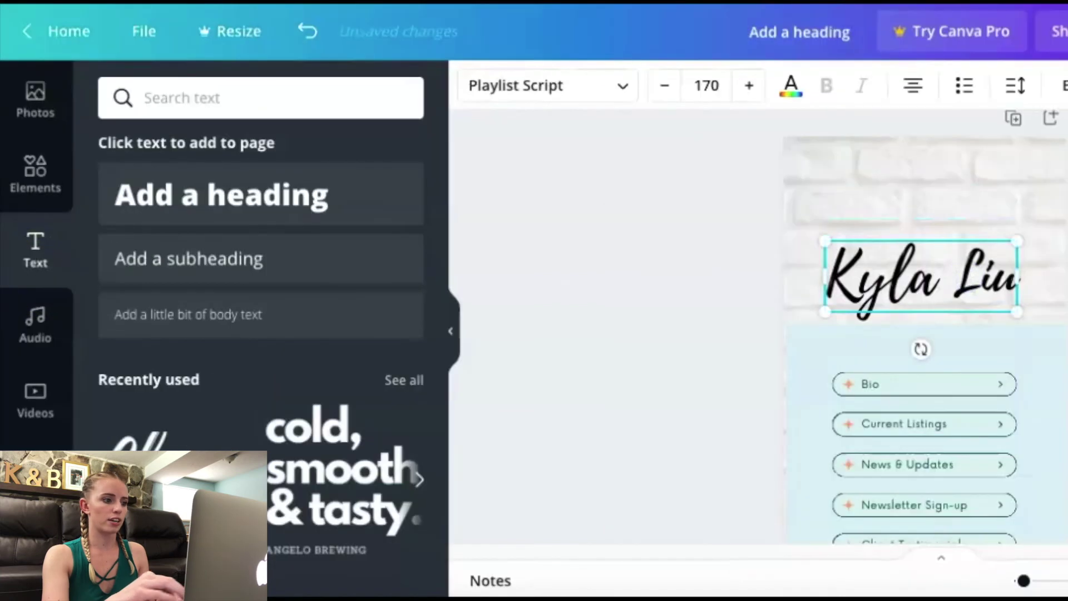
- Add a circular photo frame, shrink it and centre it in the brick header above the name heading
click(33, 198)
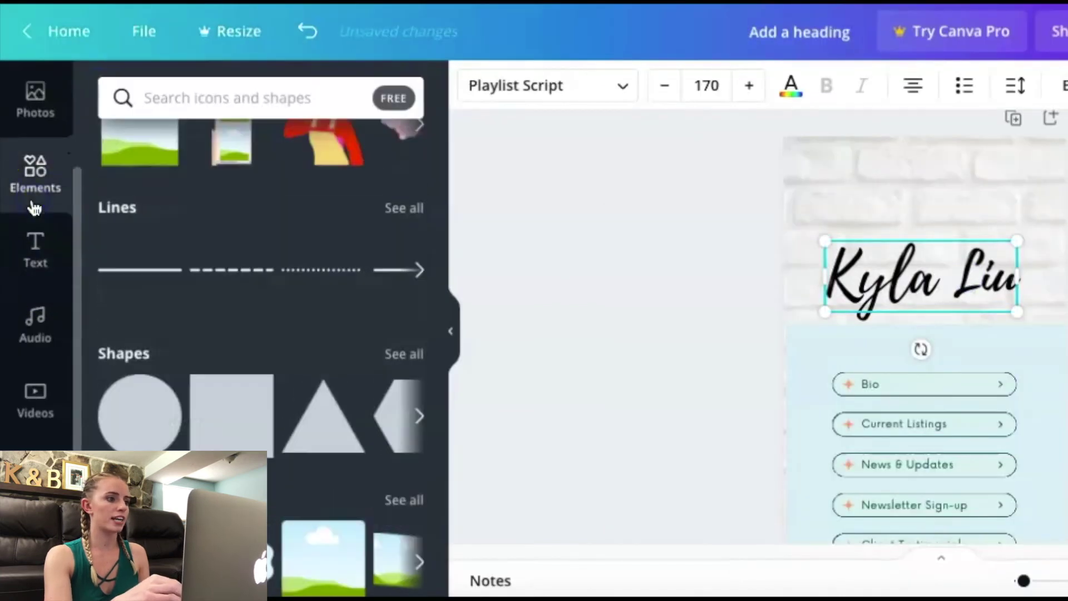
scroll(292, 361, down, 5)
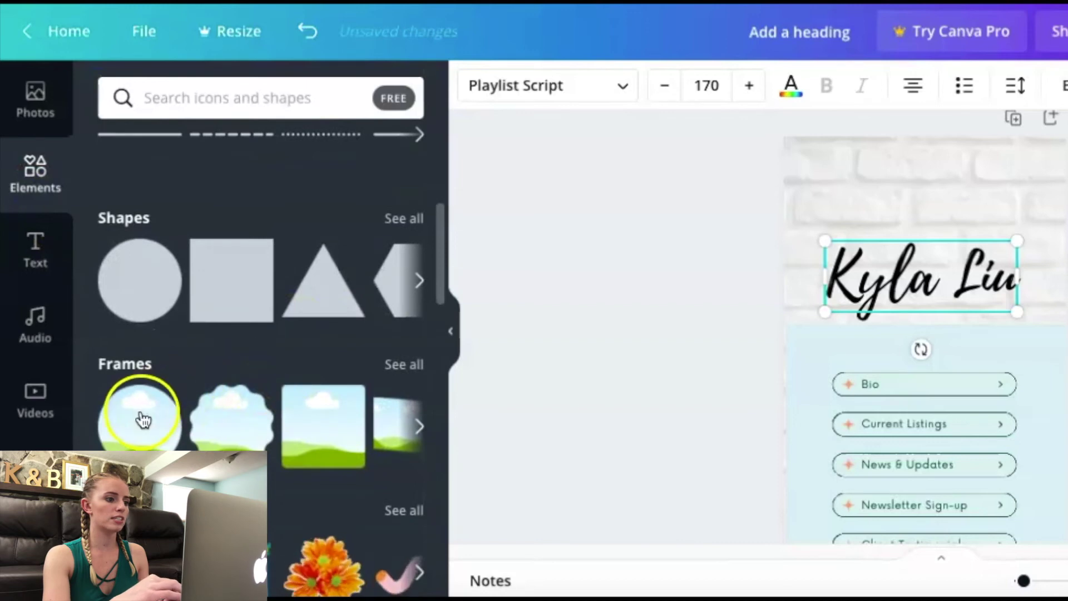
drag(138, 417, 894, 329)
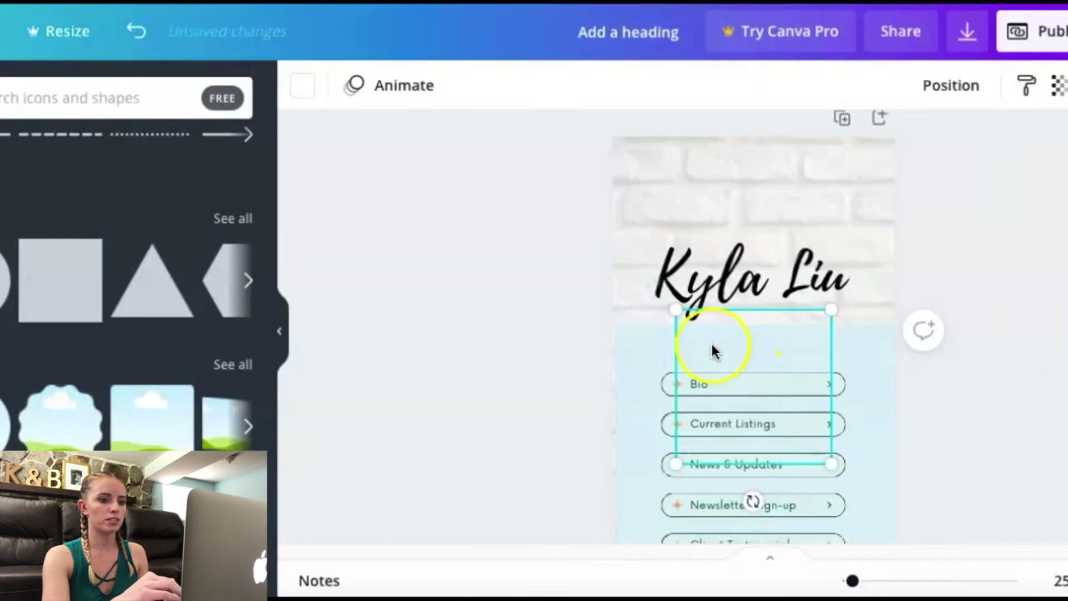
drag(713, 341, 720, 350)
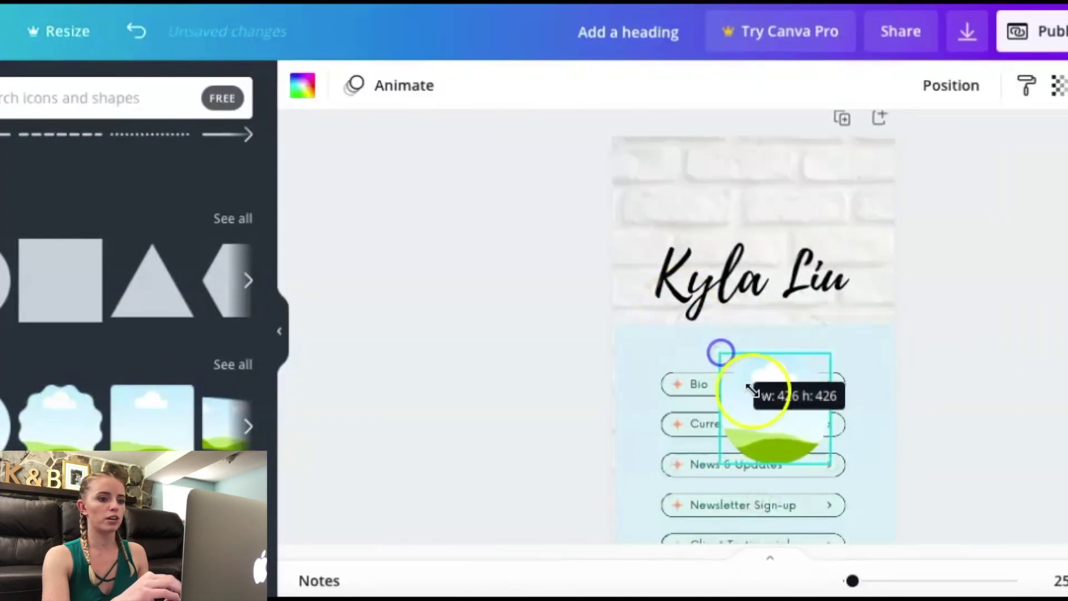
drag(765, 419, 744, 213)
drag(701, 148, 725, 176)
drag(777, 214, 759, 190)
click(1026, 280)
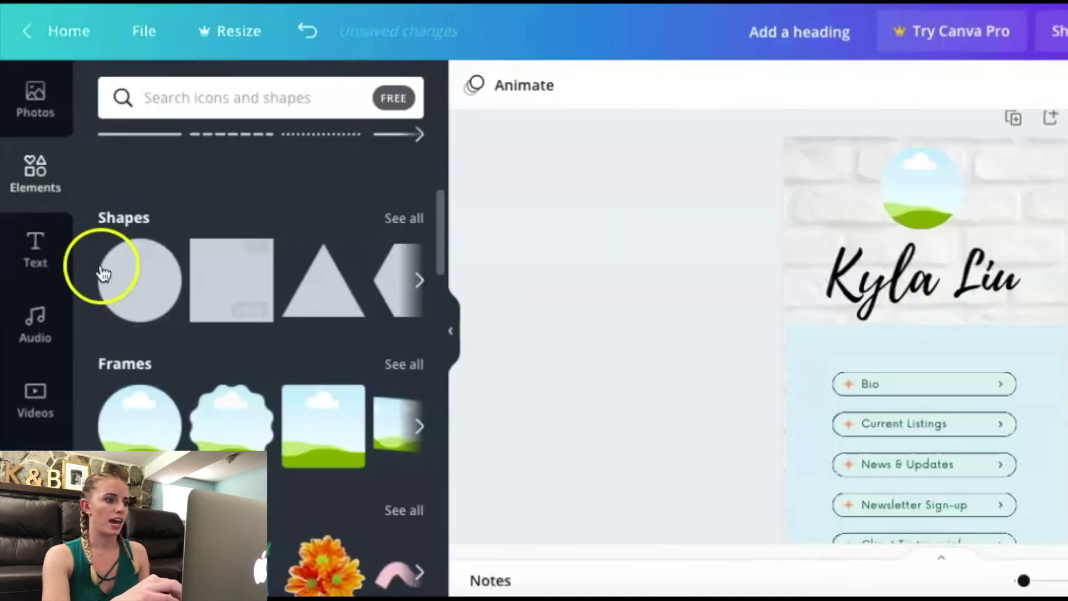
- Fill the circular frame above the name heading with the uploaded portrait photo of the blonde woman in a dark blue top
scroll(17, 159, up, 2)
click(31, 128)
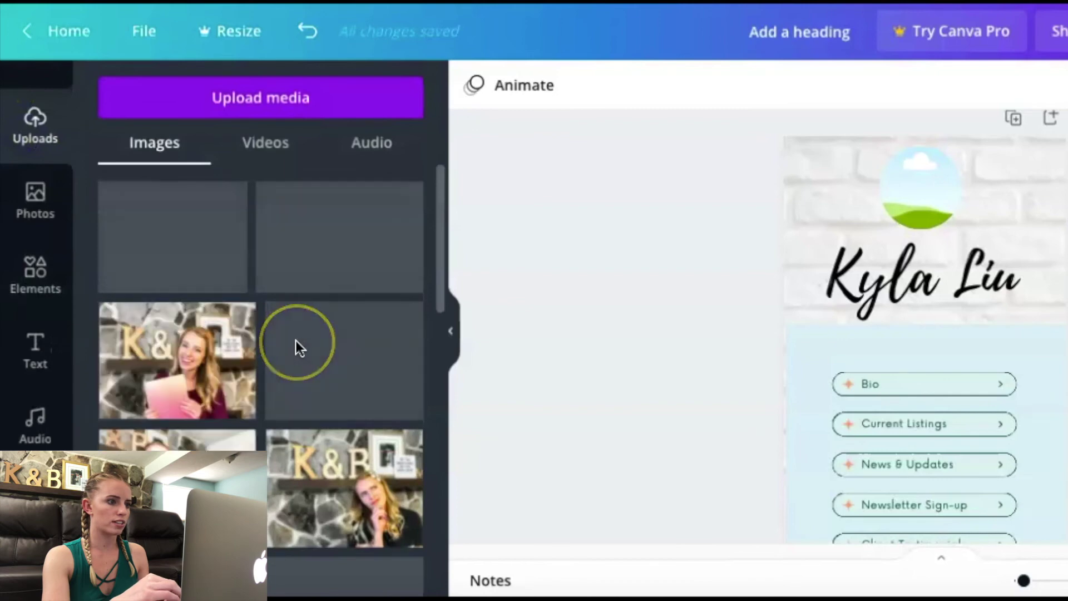
scroll(296, 341, down, 5)
scroll(296, 341, down, 5)
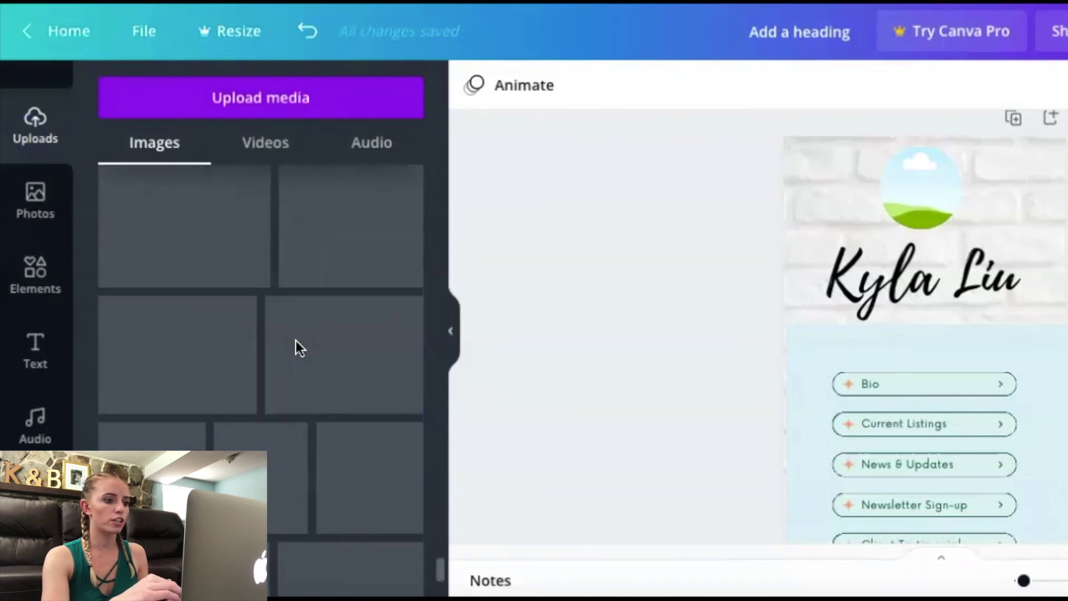
click(30, 113)
click(407, 418)
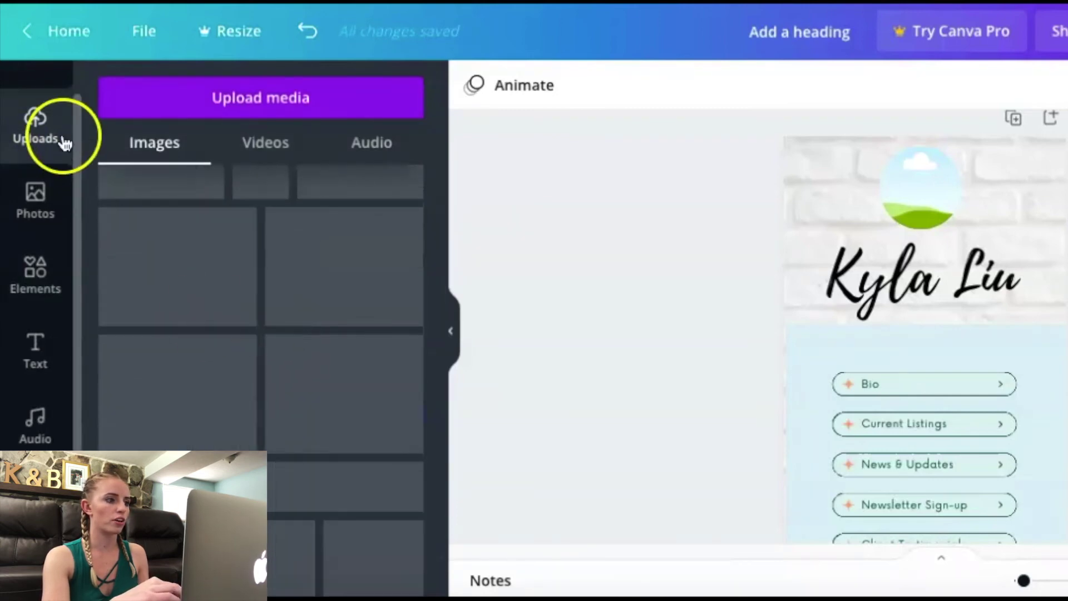
click(238, 369)
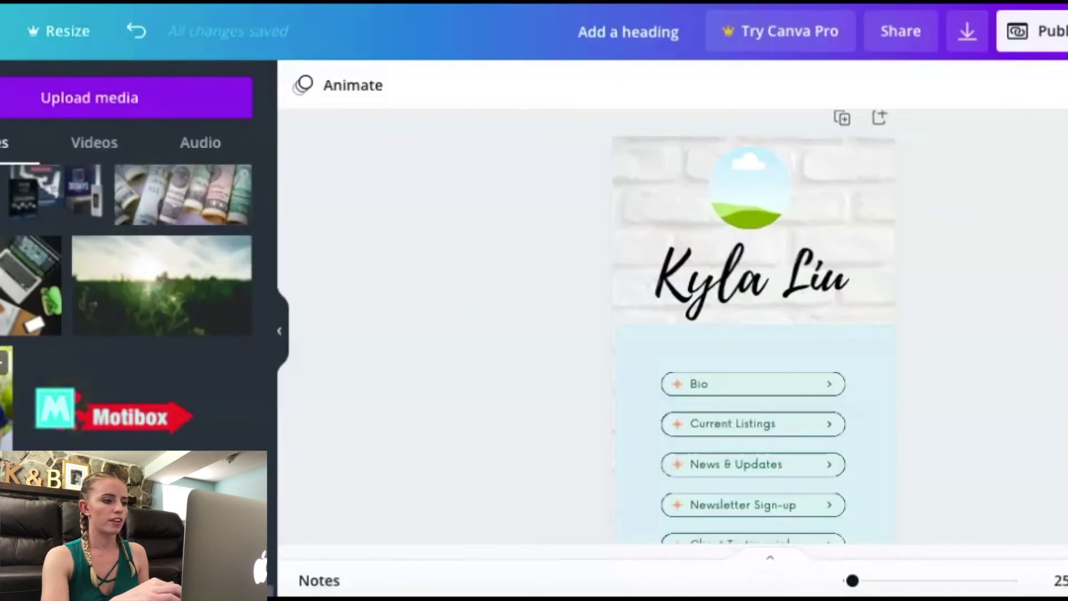
click(448, 351)
drag(277, 351, 744, 209)
double_click(740, 186)
click(983, 243)
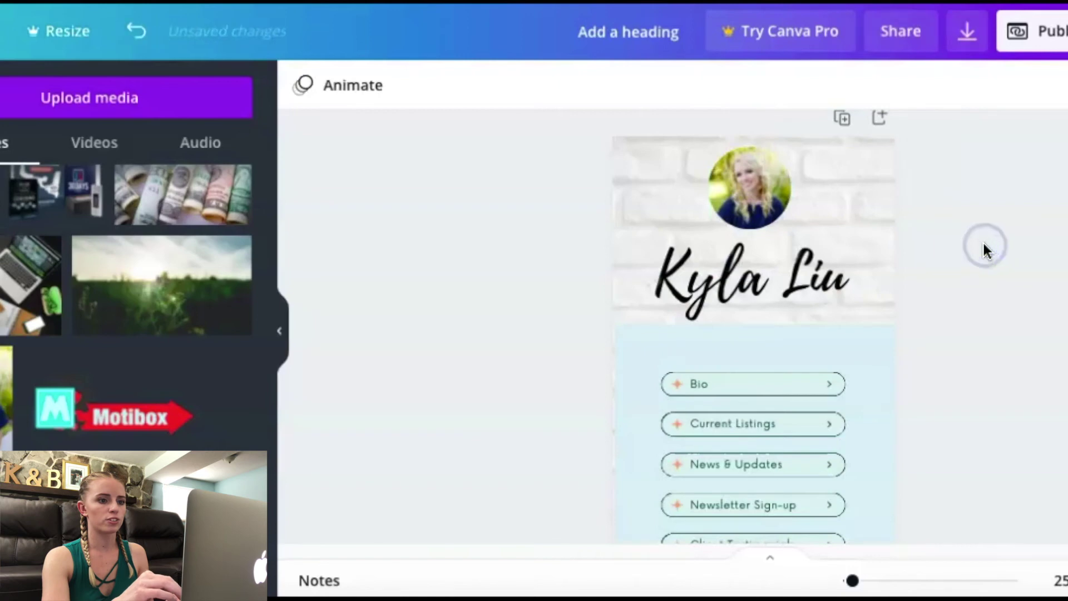
- Change the label of the first link button, Bio, to "Website"
click(795, 289)
scroll(794, 287, down, 2)
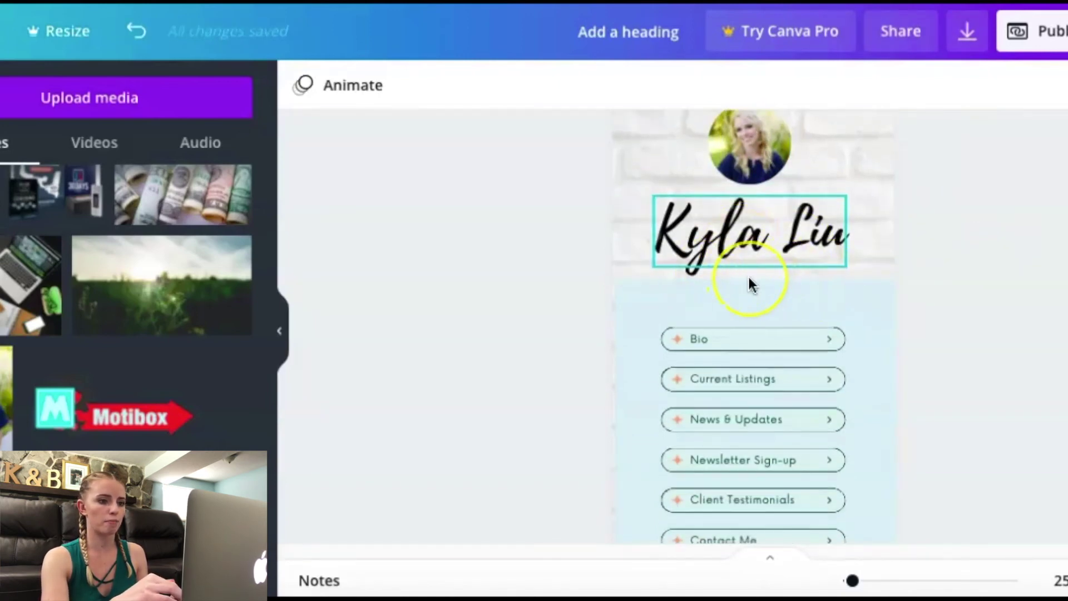
scroll(749, 284, down, 2)
click(720, 273)
click(717, 271)
text(Website)
click(874, 340)
- Change the label of the Current Listings button to "YouTube Channel"
click(758, 310)
text(You)
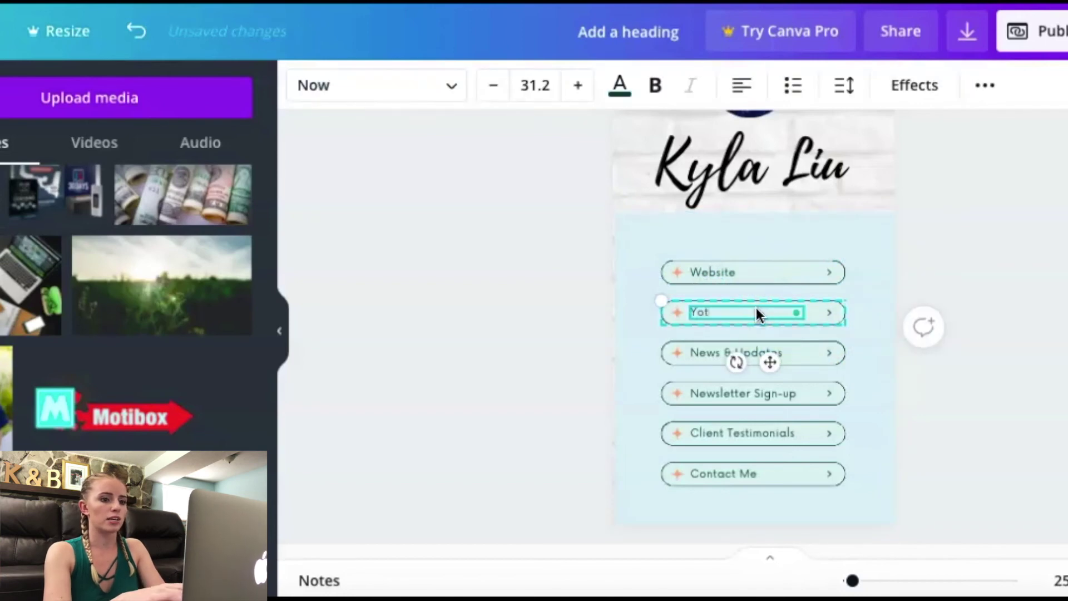
text(Tube Channel)
click(1038, 367)
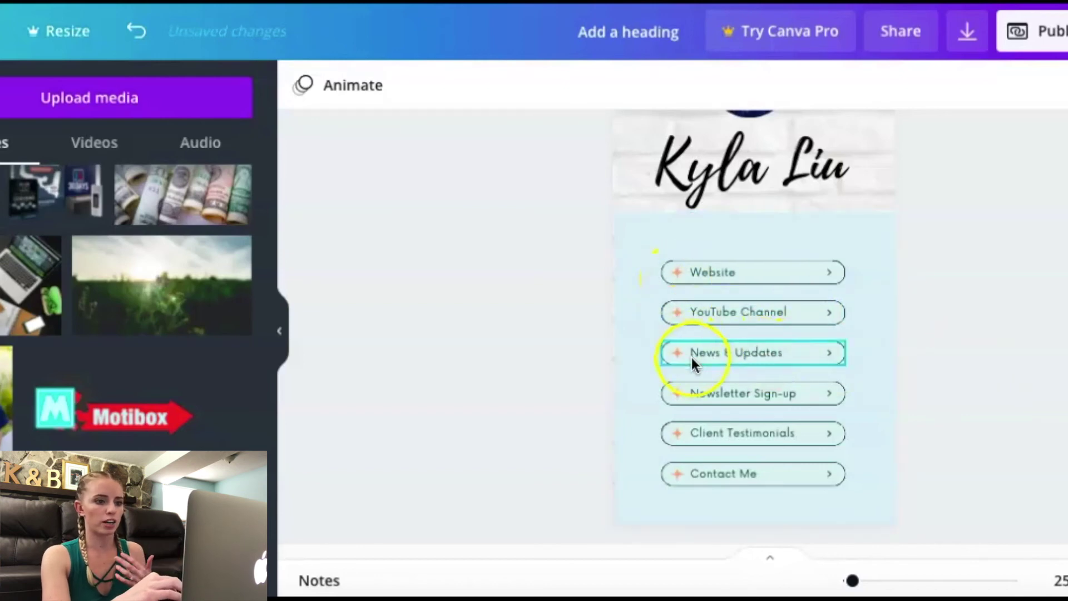
- Delete the Contact Me button from the end of the link list
click(756, 472)
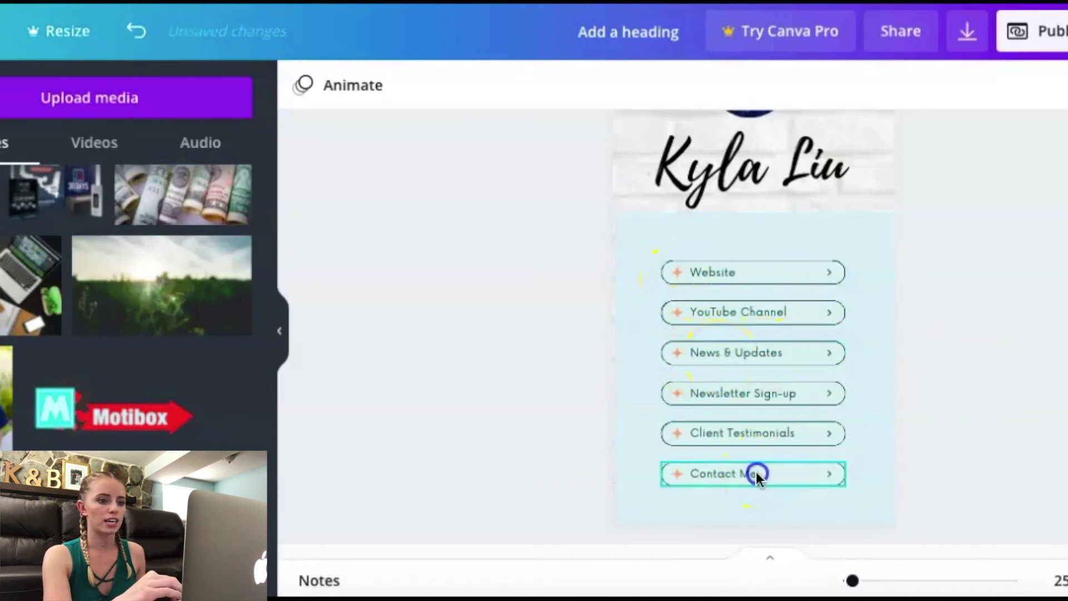
key(Delete)
key(Delete)
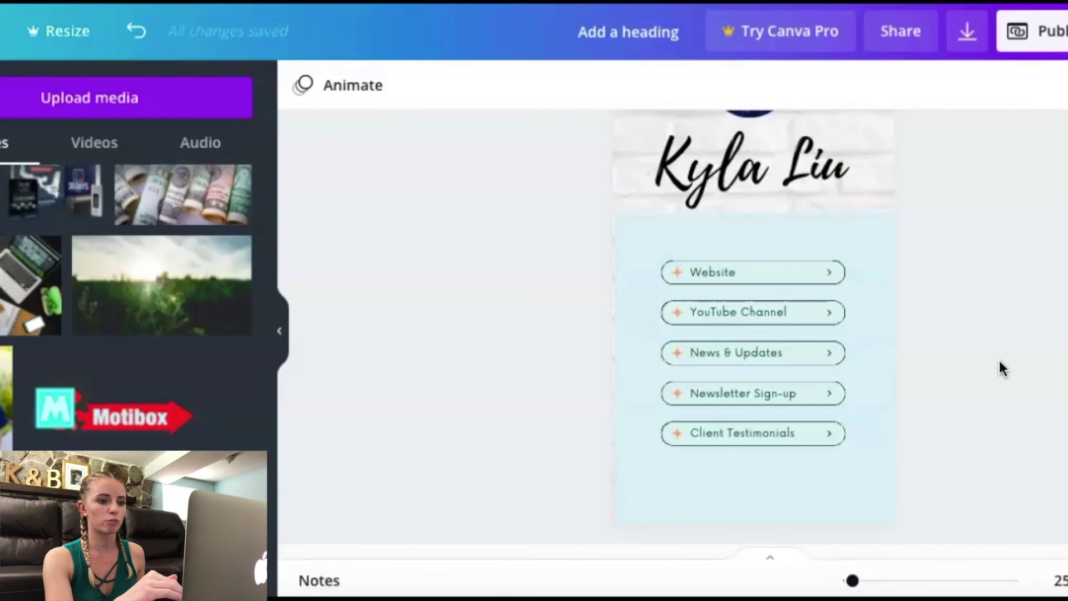
- Open the link entry for the Website button's label to view where an external address is attached, and close it
scroll(1043, 228, up, 1)
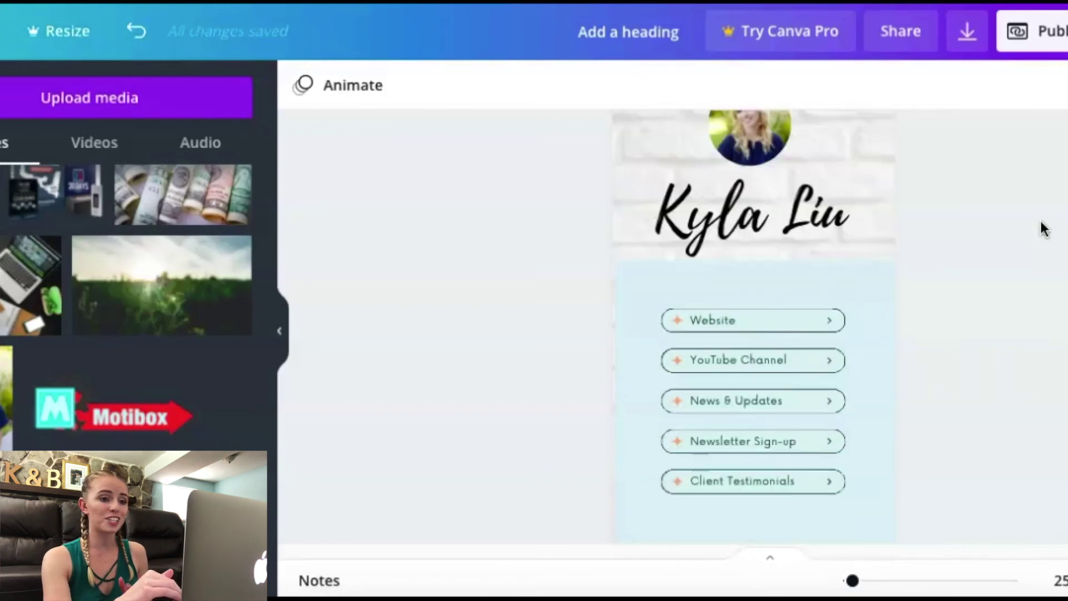
scroll(1044, 228, down, 1)
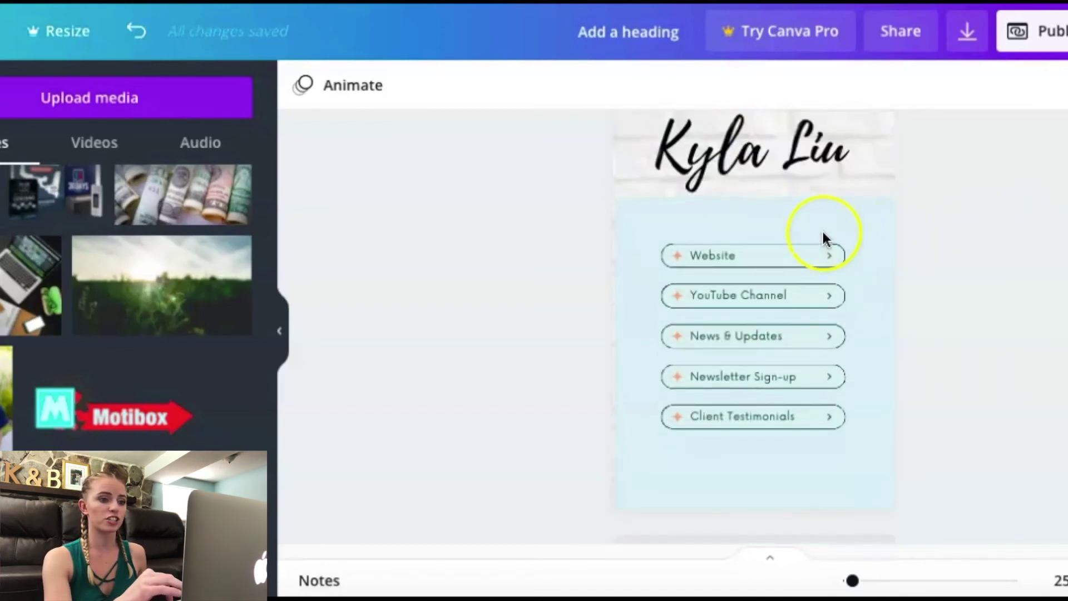
double_click(799, 253)
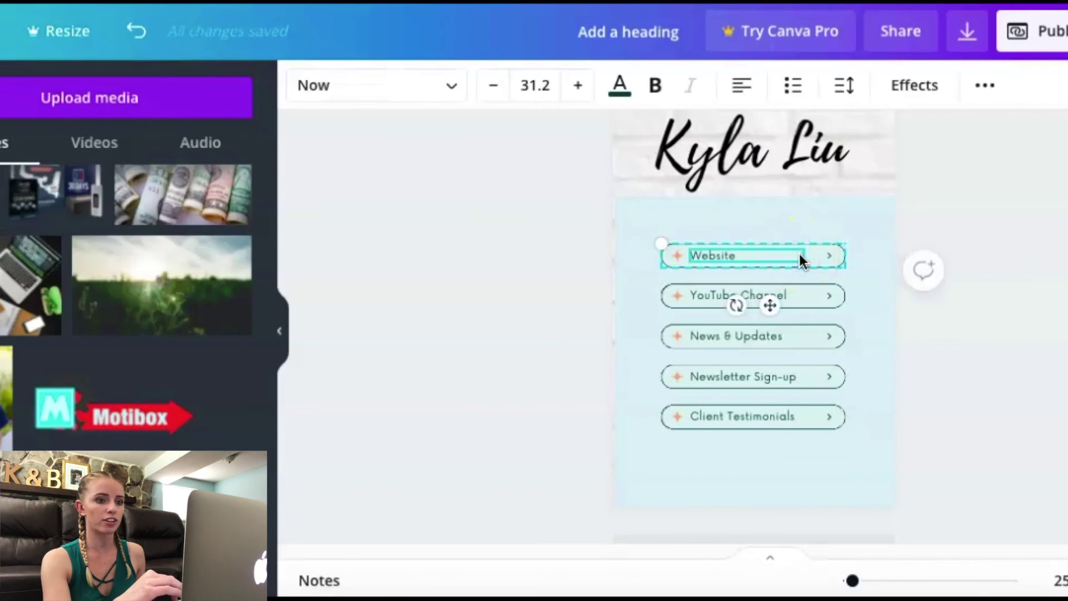
click(984, 89)
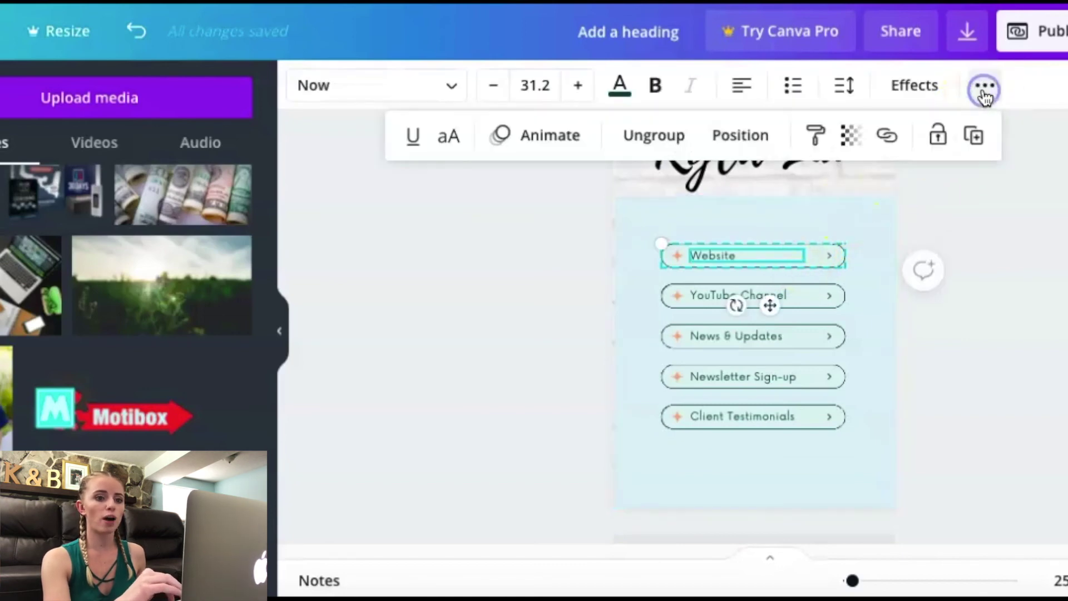
click(886, 142)
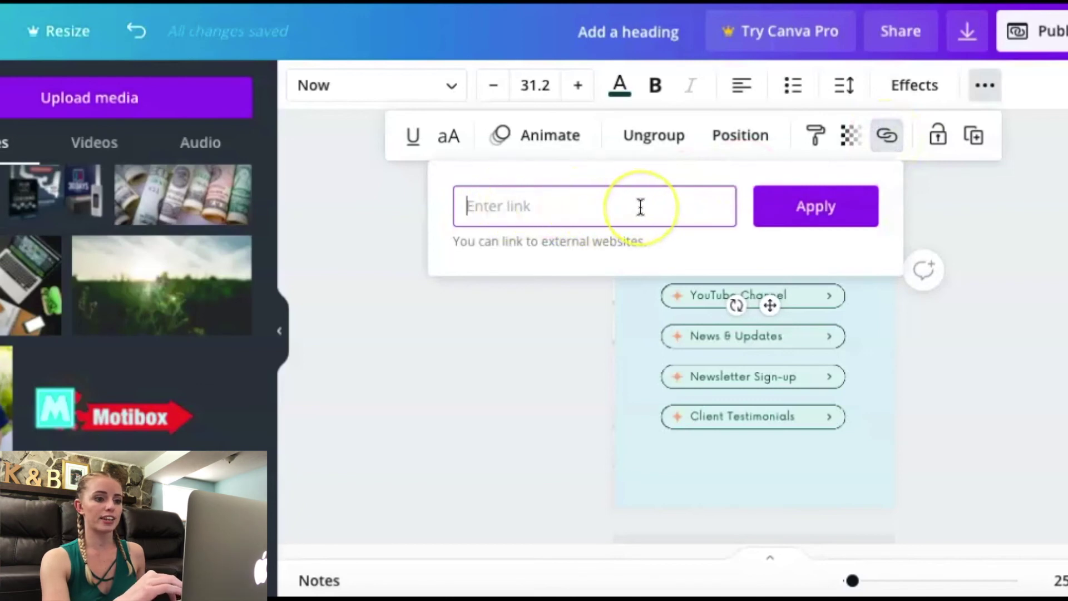
click(816, 209)
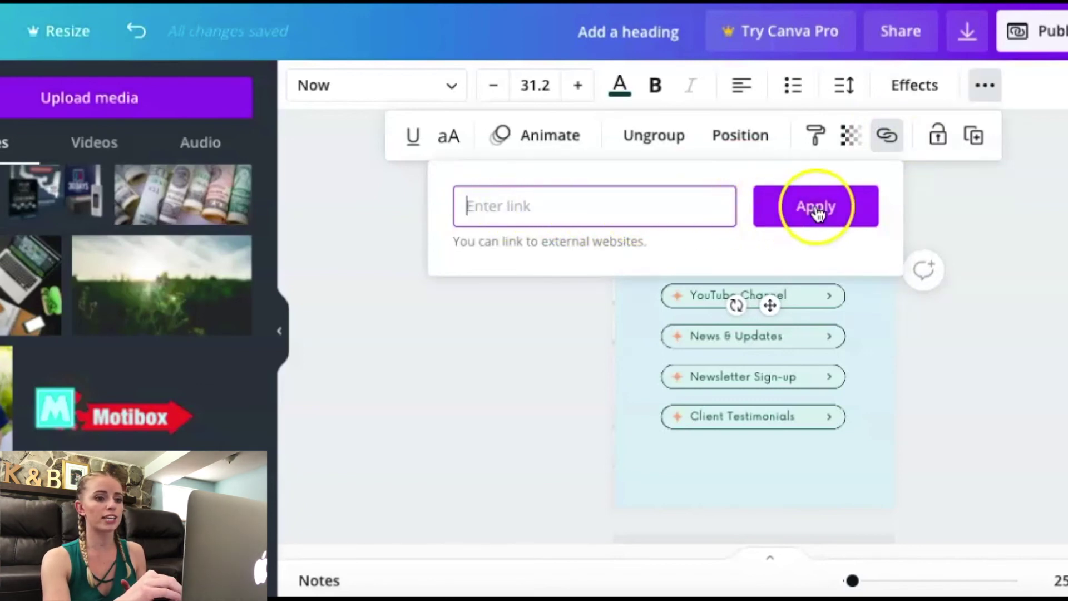
click(934, 185)
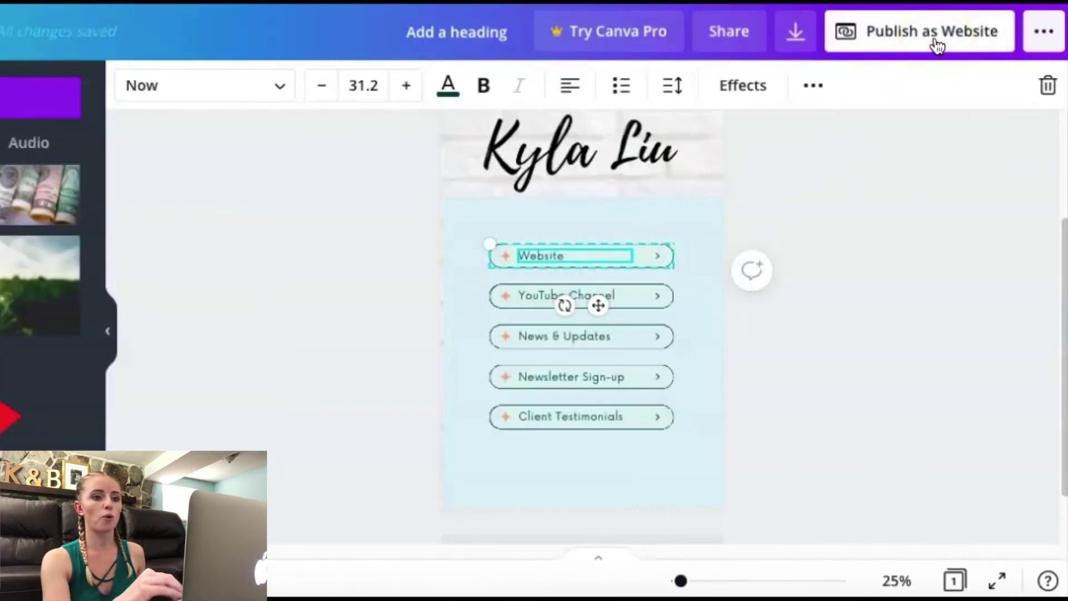
click(982, 202)
scroll(982, 202, down, 2)
scroll(982, 202, up, 2)
scroll(982, 203, up, 1)
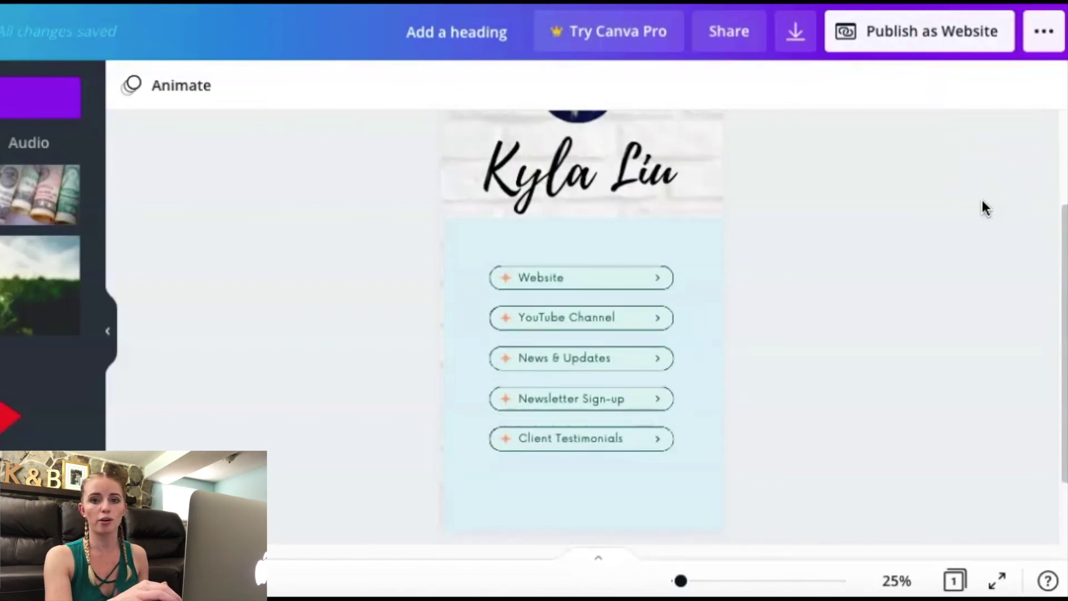
scroll(982, 204, up, 3)
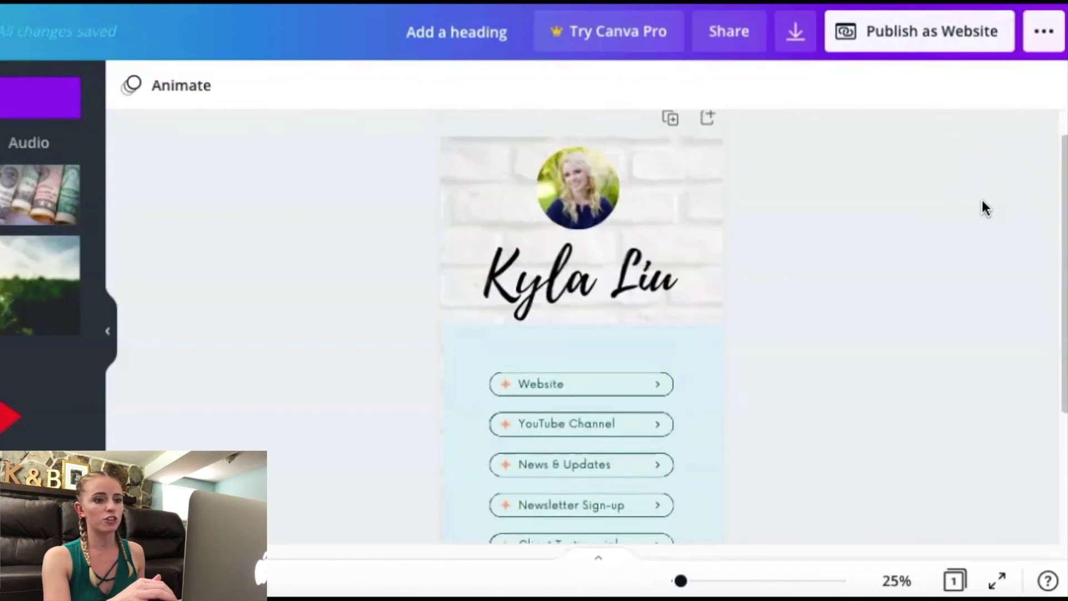
scroll(982, 207, down, 1)
click(766, 207)
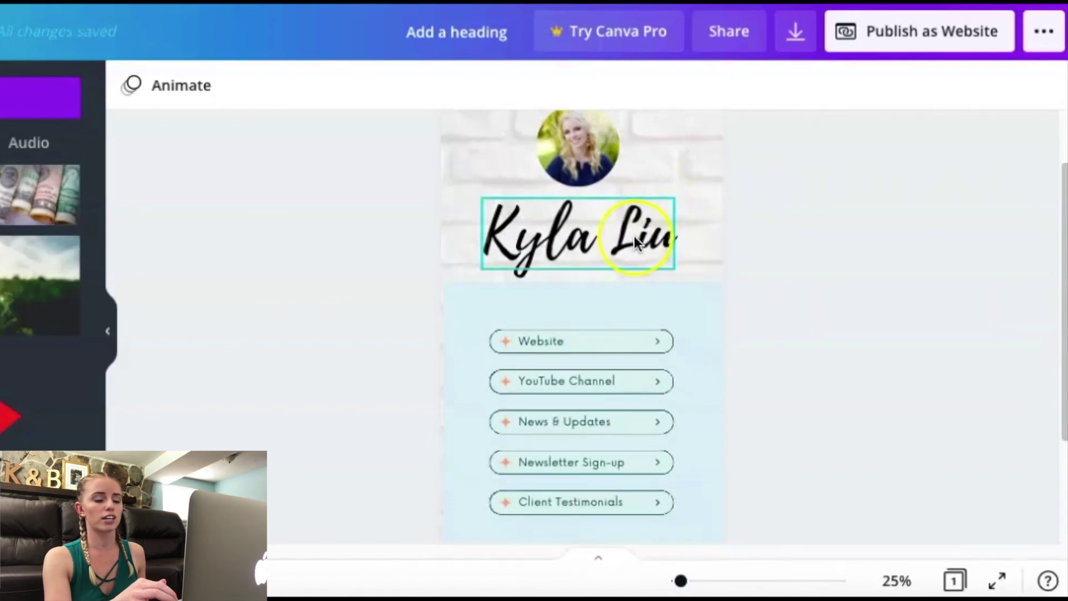
scroll(683, 265, down, 1)
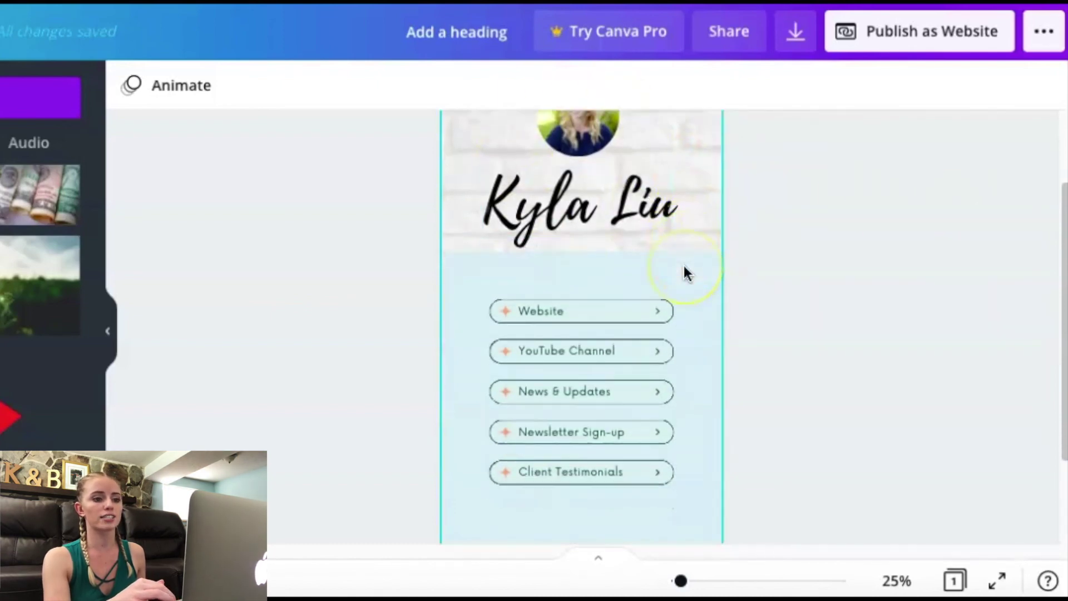